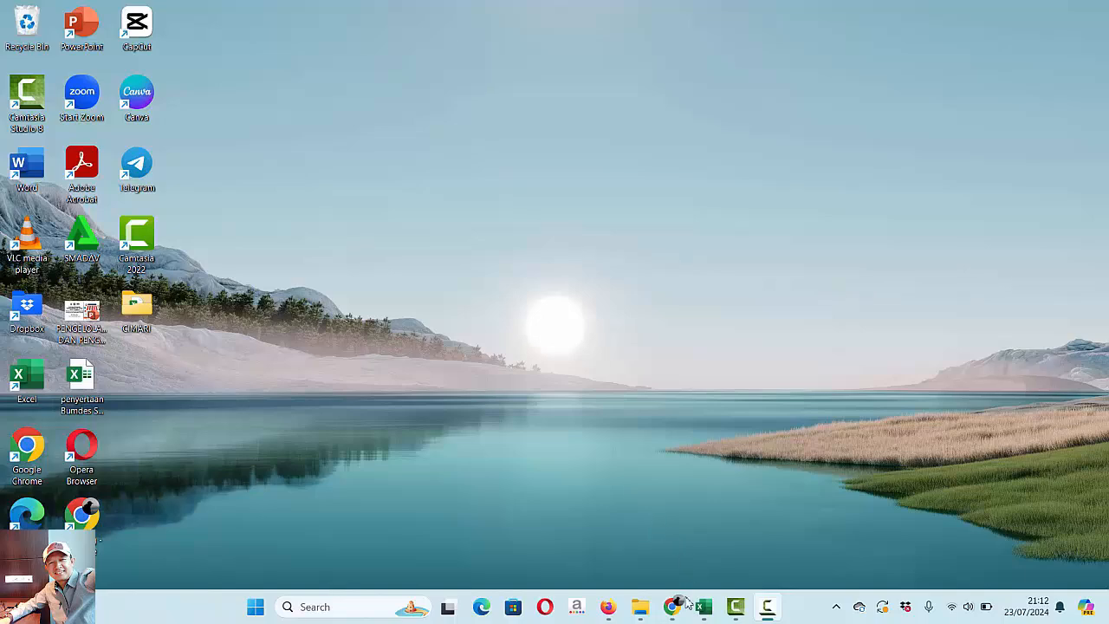
- Switch to Chrome, open the Monev DD site and go to the TA. 2024 APBDes page
left_click(670, 614)
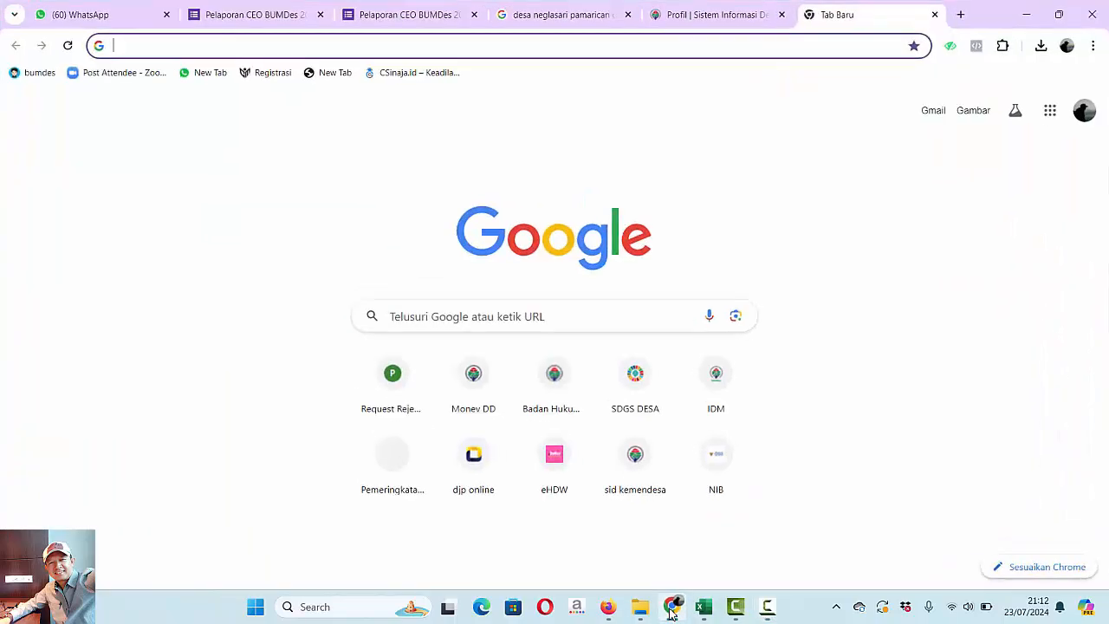
left_click(472, 375)
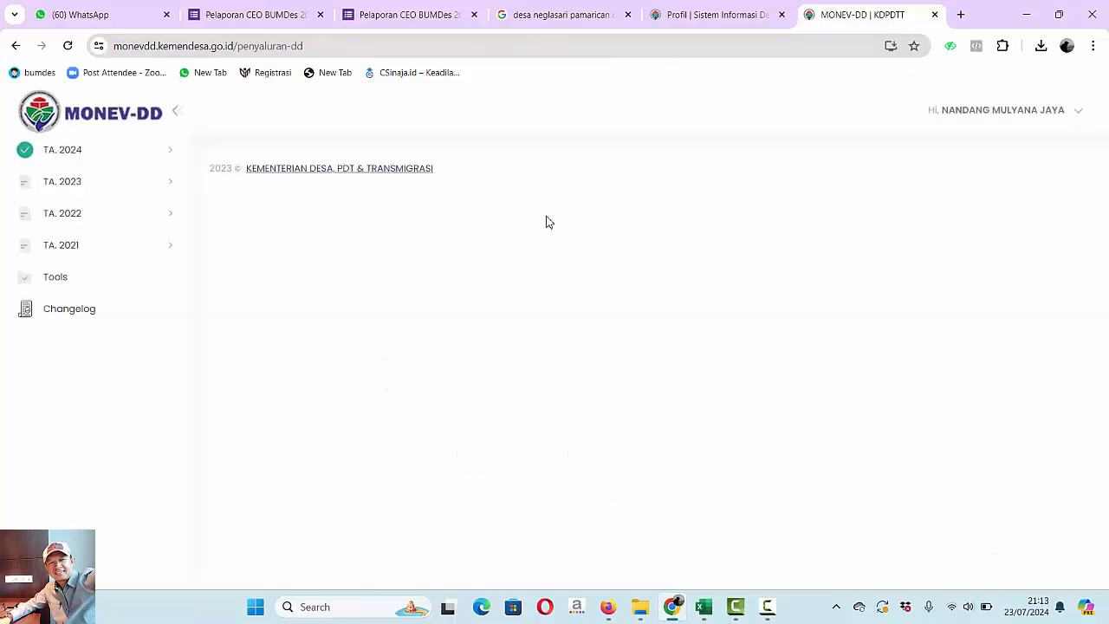
left_click(75, 150)
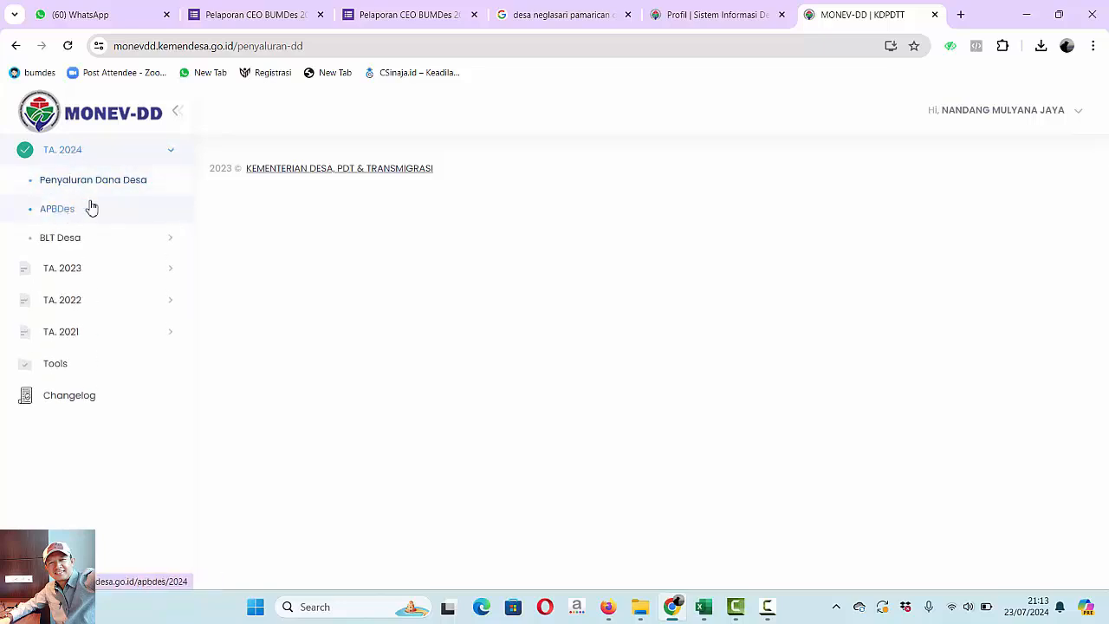
left_click(65, 241)
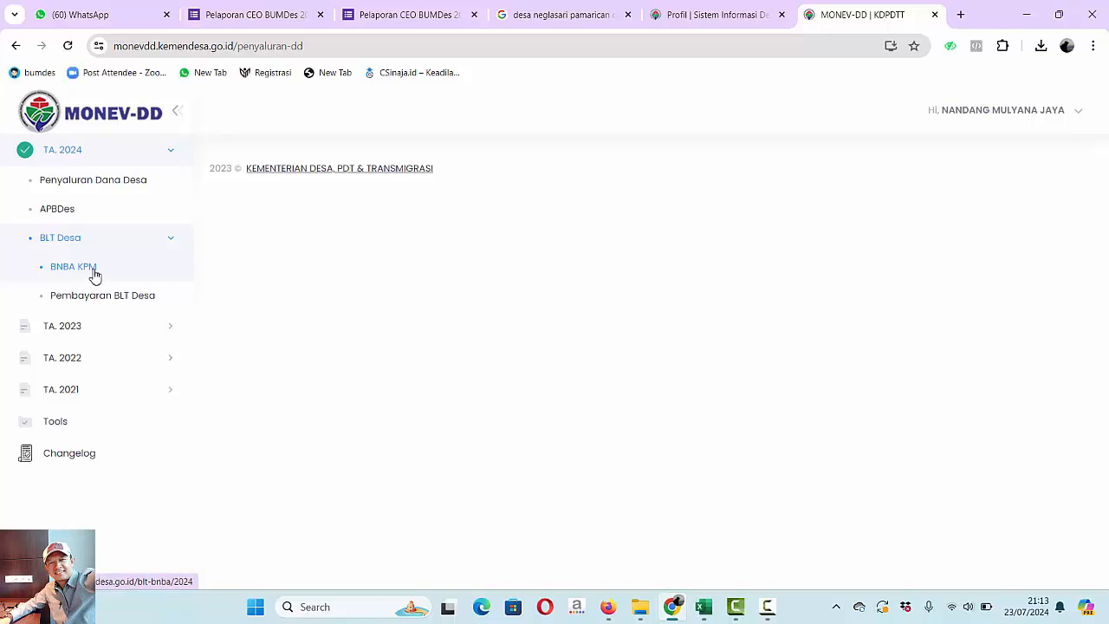
left_click(65, 218)
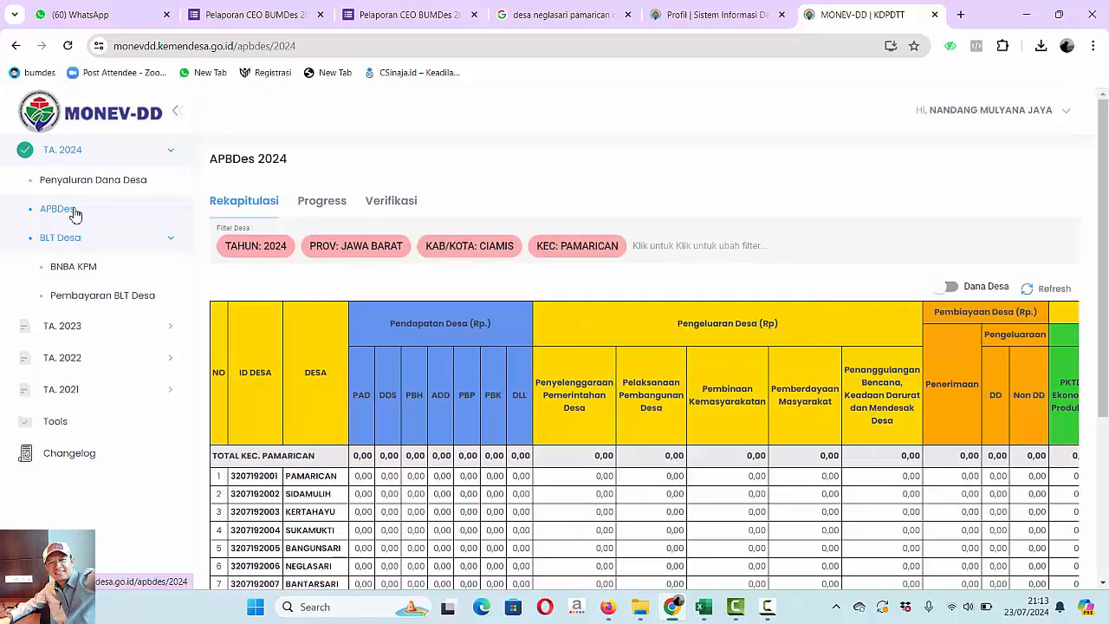
- Open the Posting APBDes Awal form for Bantarsari village from the APBDes 2024 Progress list
left_click(343, 203)
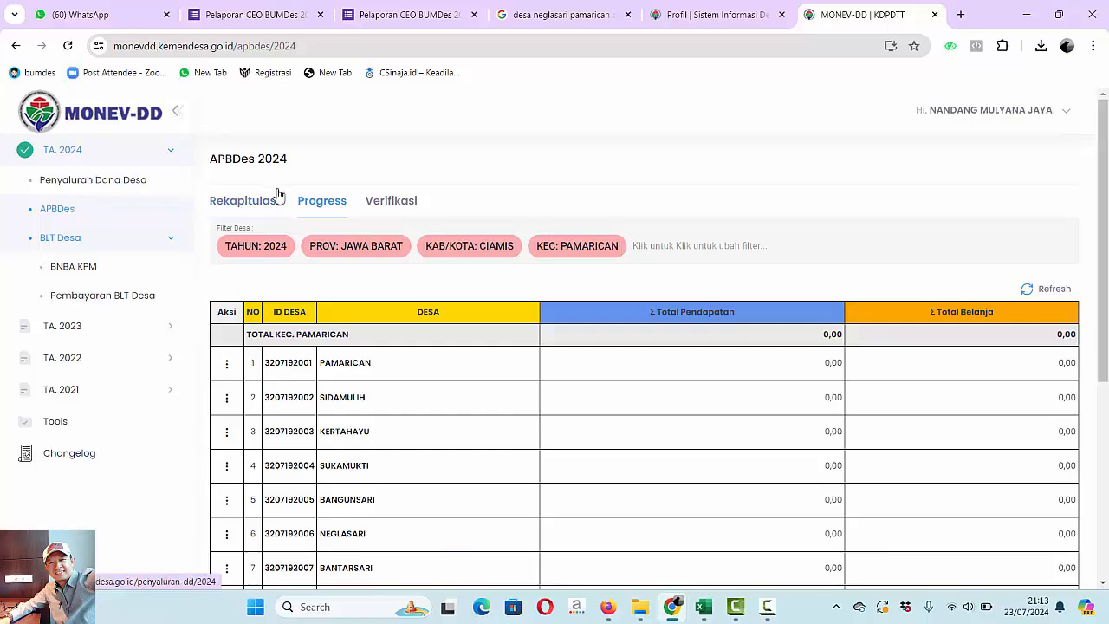
left_click(249, 203)
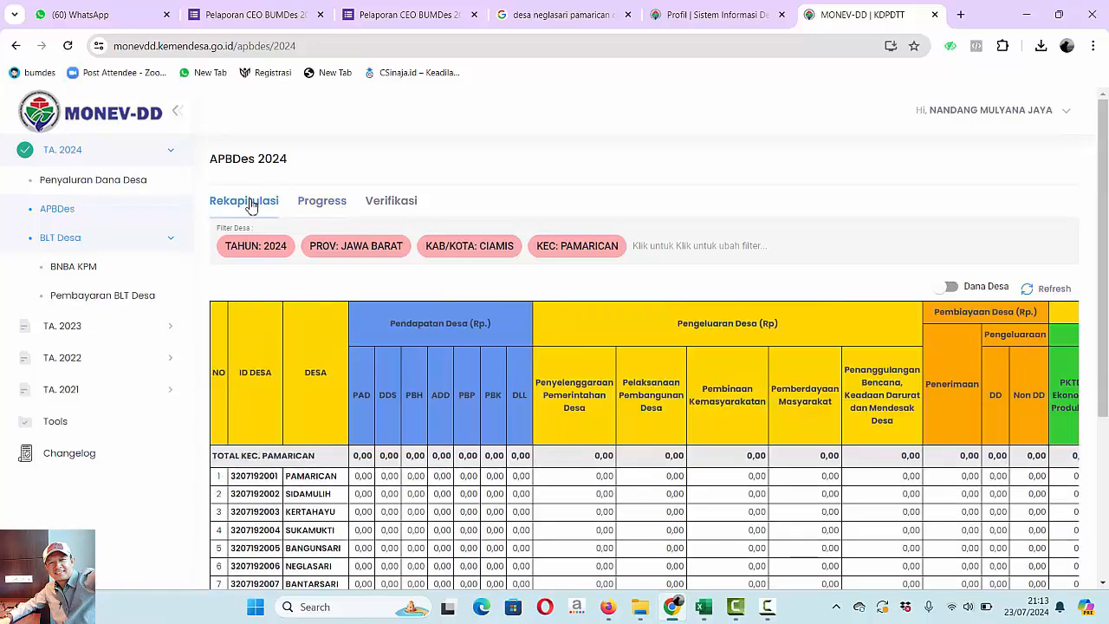
left_click(339, 201)
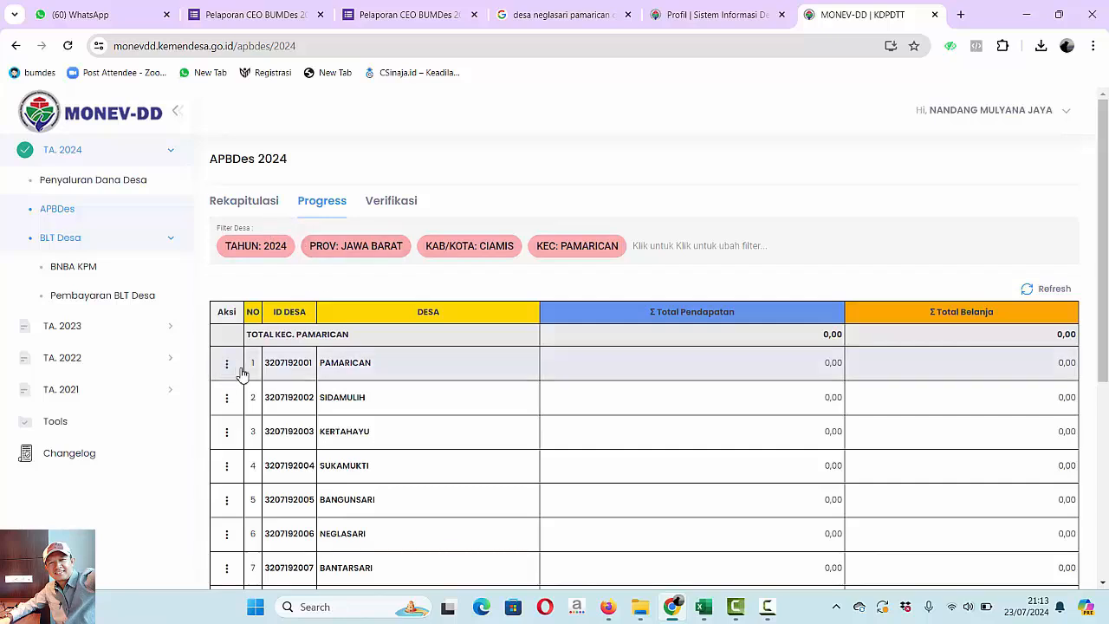
left_click(228, 569)
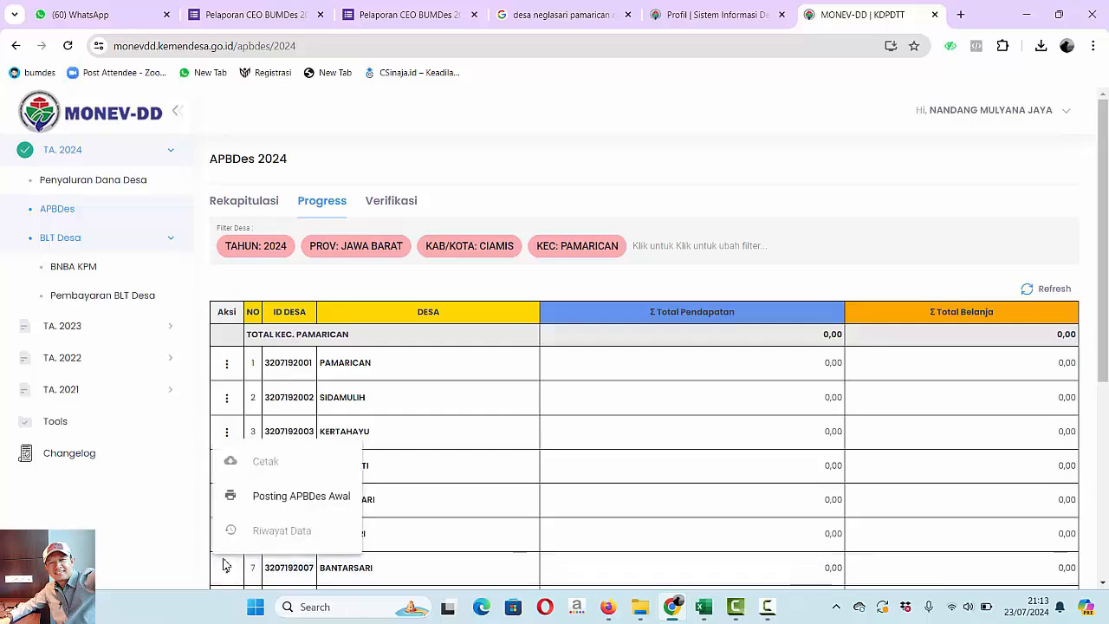
left_click(297, 496)
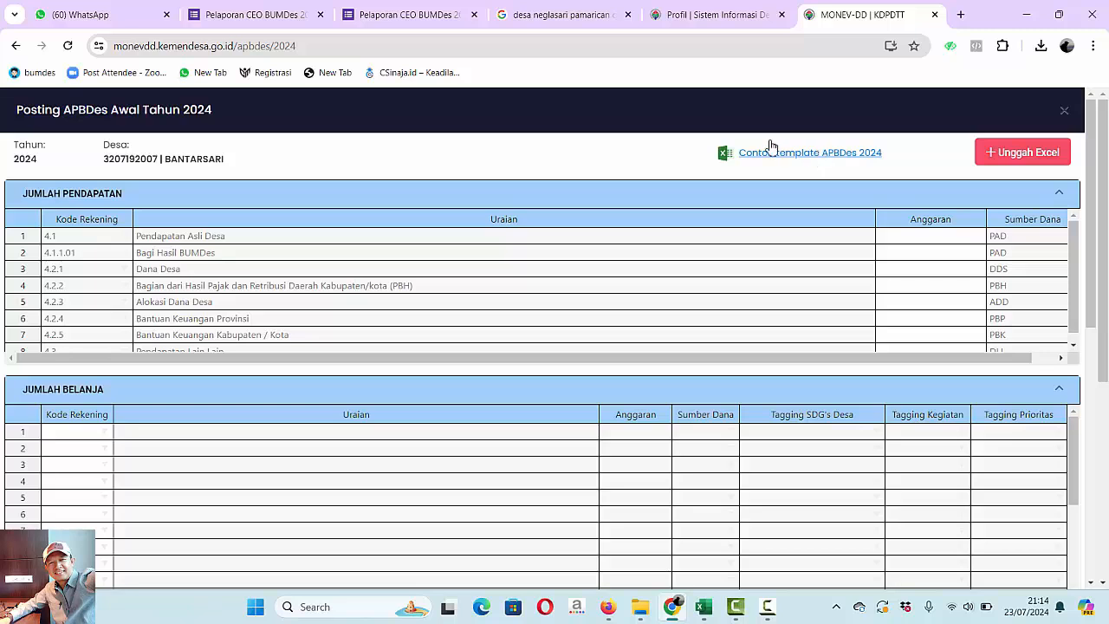
left_click(842, 159)
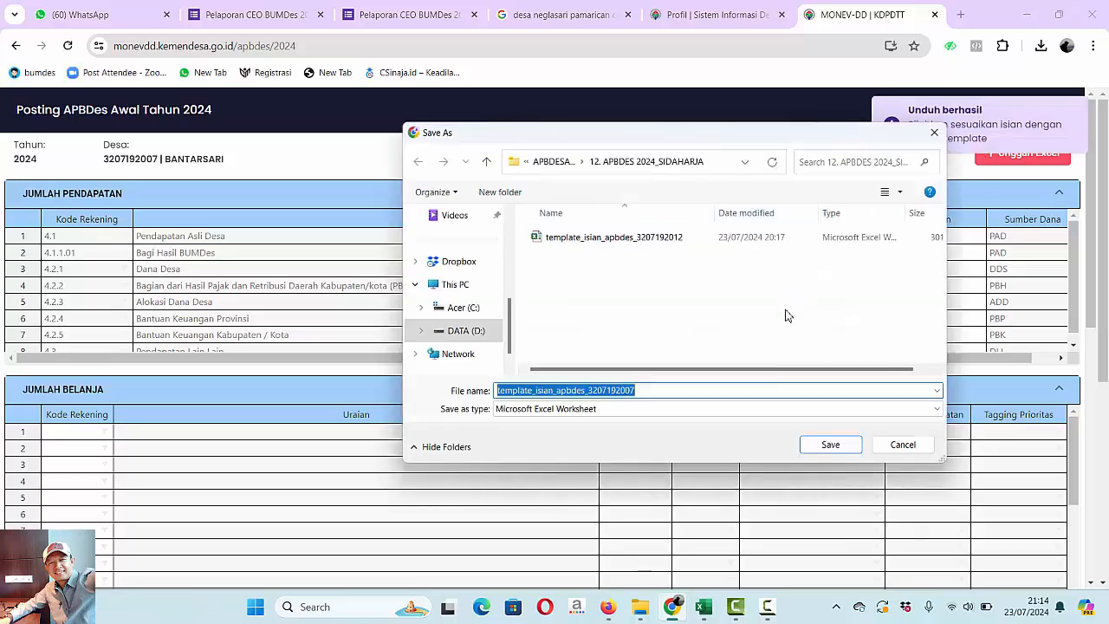
left_click(487, 162)
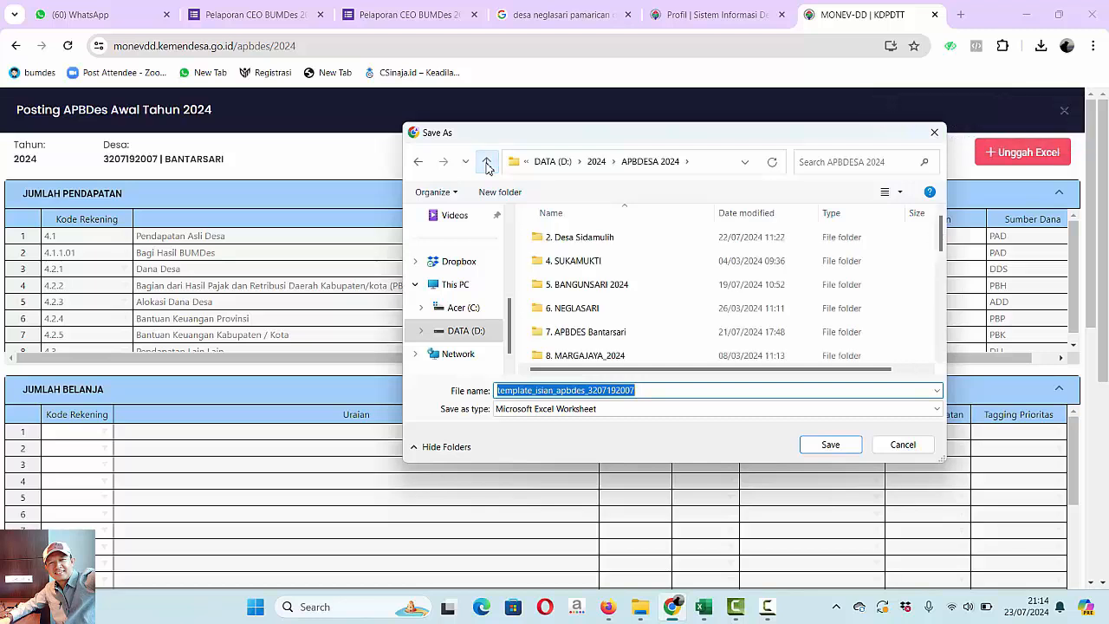
double_click(603, 334)
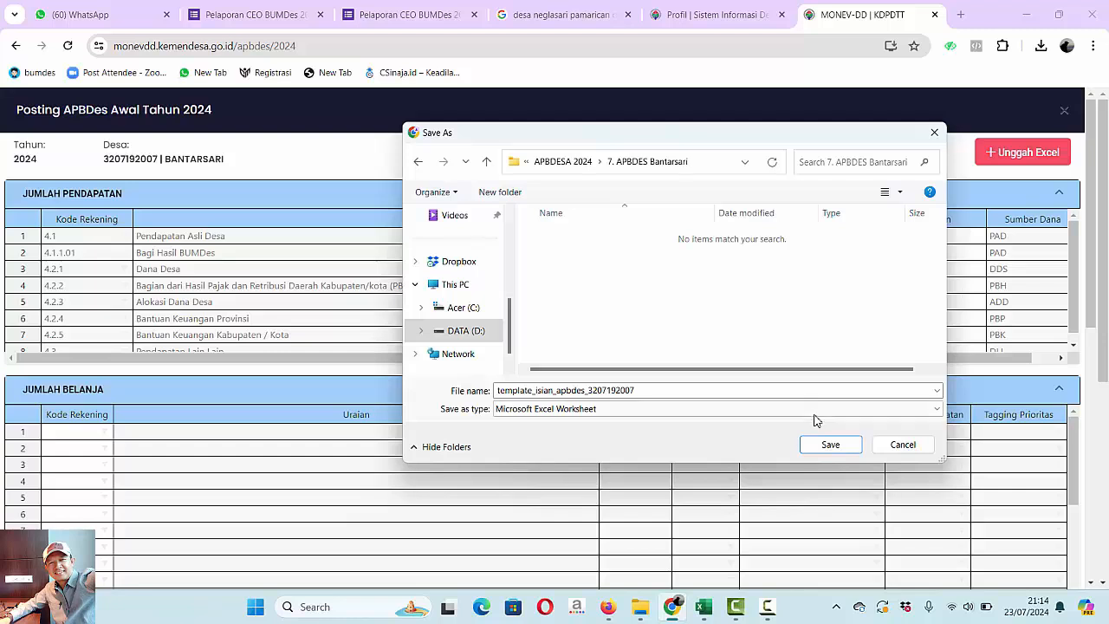
double_click(648, 391)
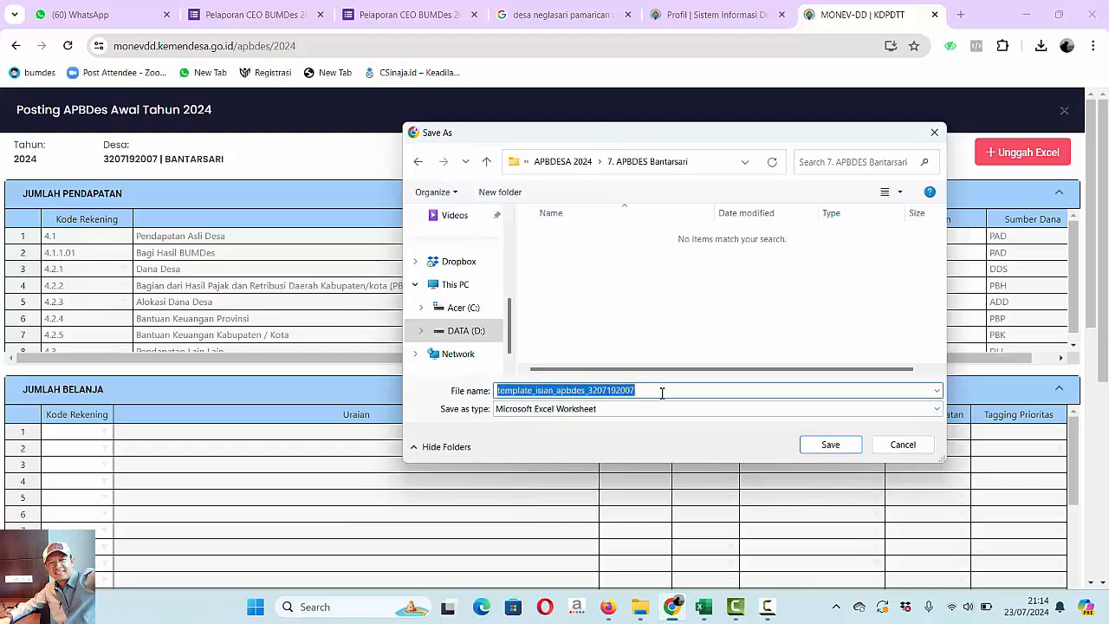
left_click(658, 391)
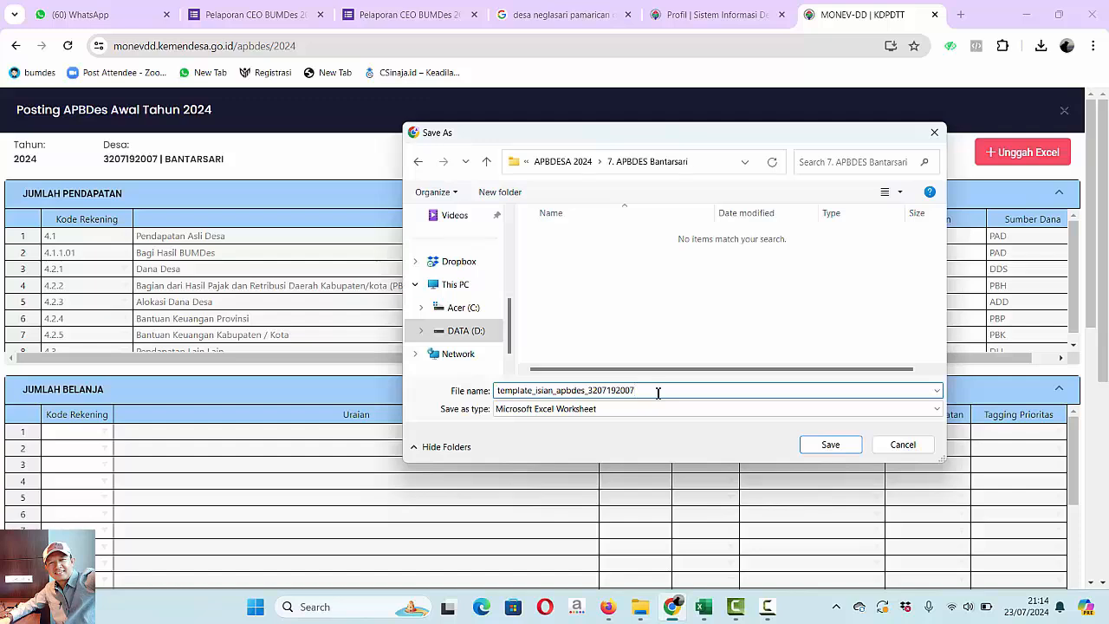
type("-")
left_click(833, 445)
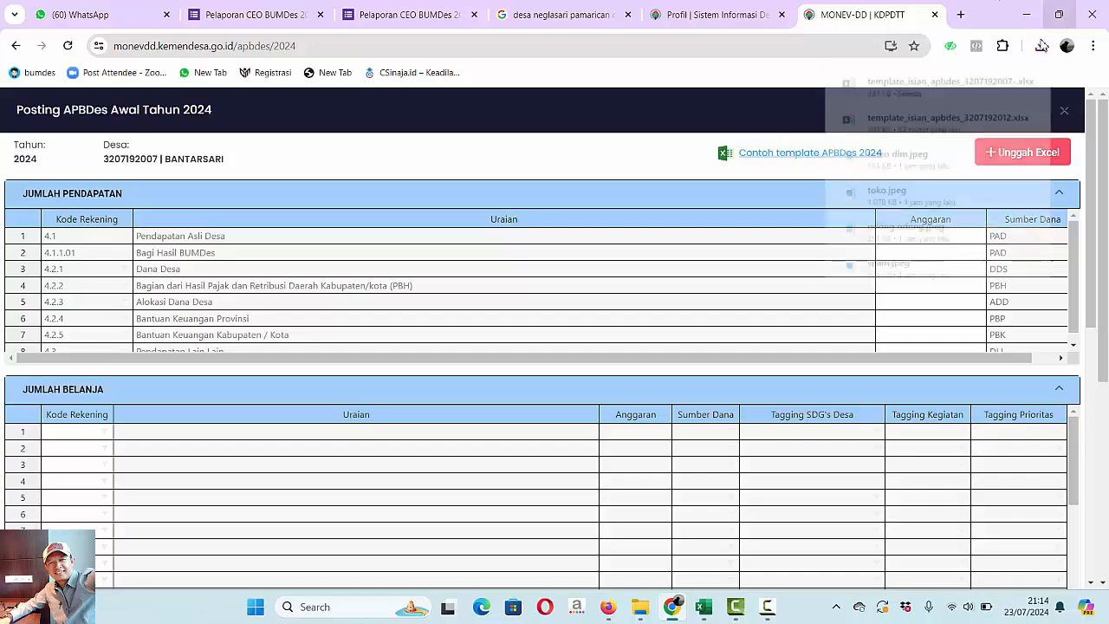
left_click(1002, 80)
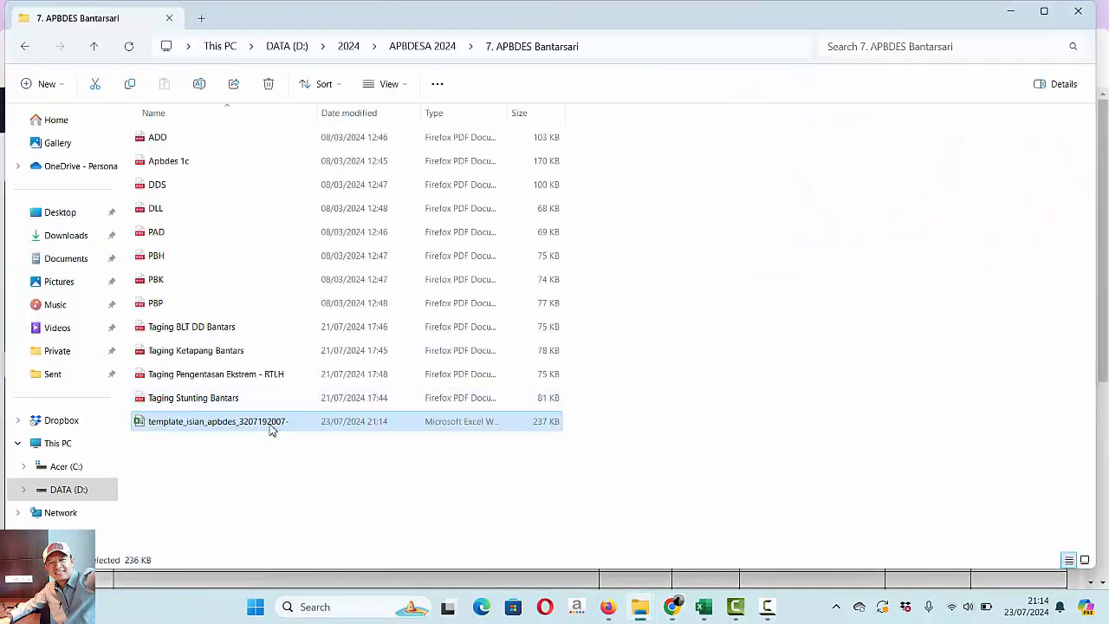
double_click(271, 423)
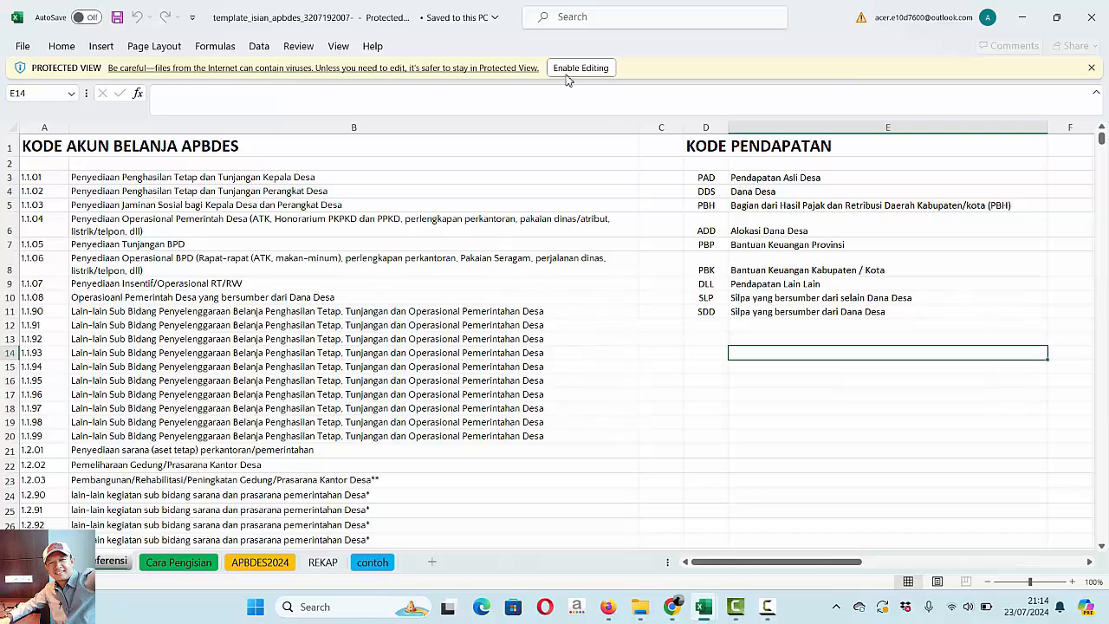
left_click(579, 68)
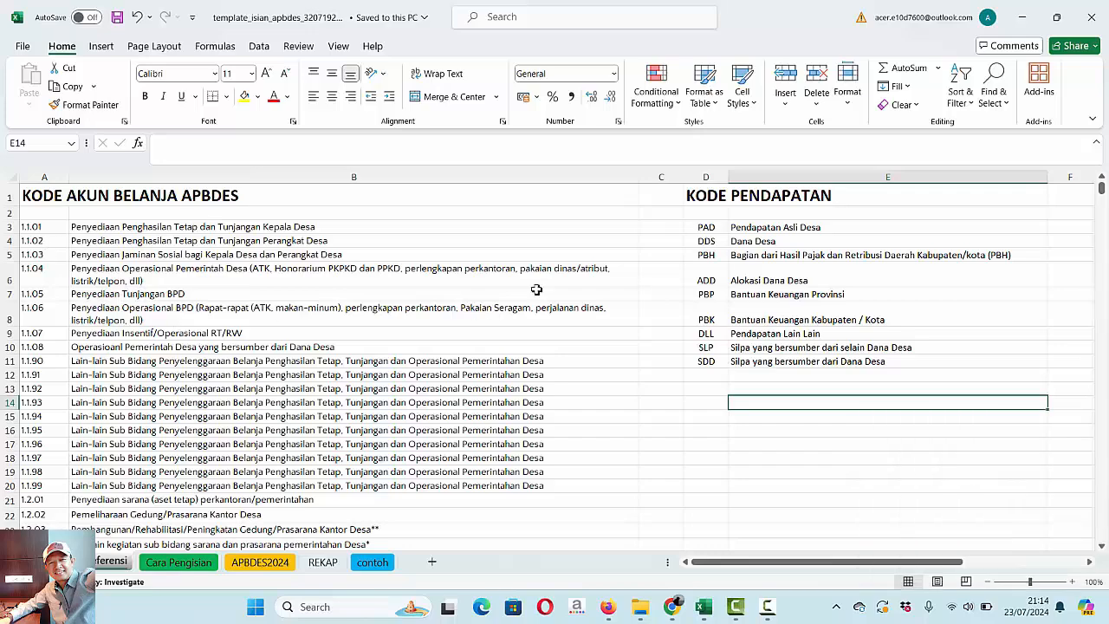
- Look through the spending and revenue codes on the Referensi sheet and view the APBDES2024 sheet
scroll(1103, 197, "down", 15)
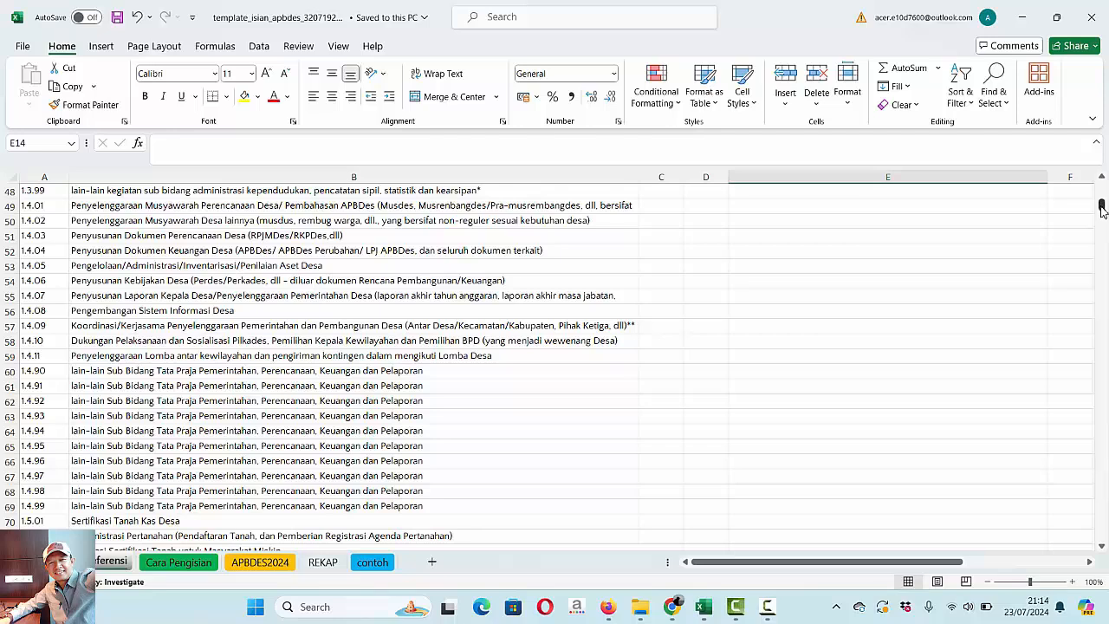
left_click_drag(1101, 206, 1092, 150)
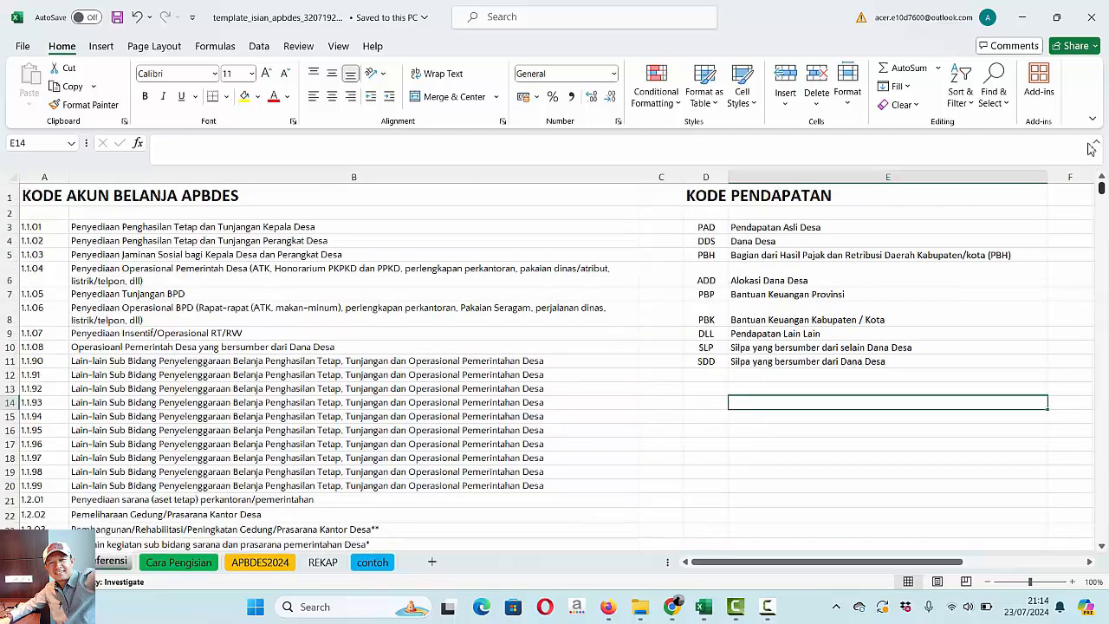
left_click(260, 562)
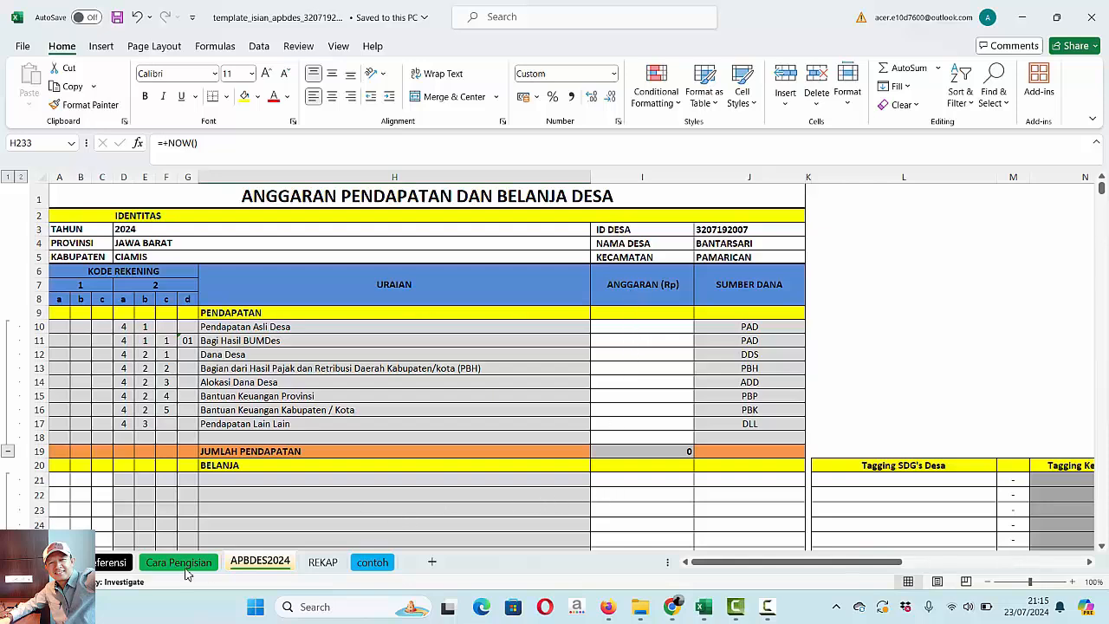
- Read the filling instructions on the Cara Pengisian sheet, from file naming to the SDG's, activity and priority tagging rules
left_click(186, 564)
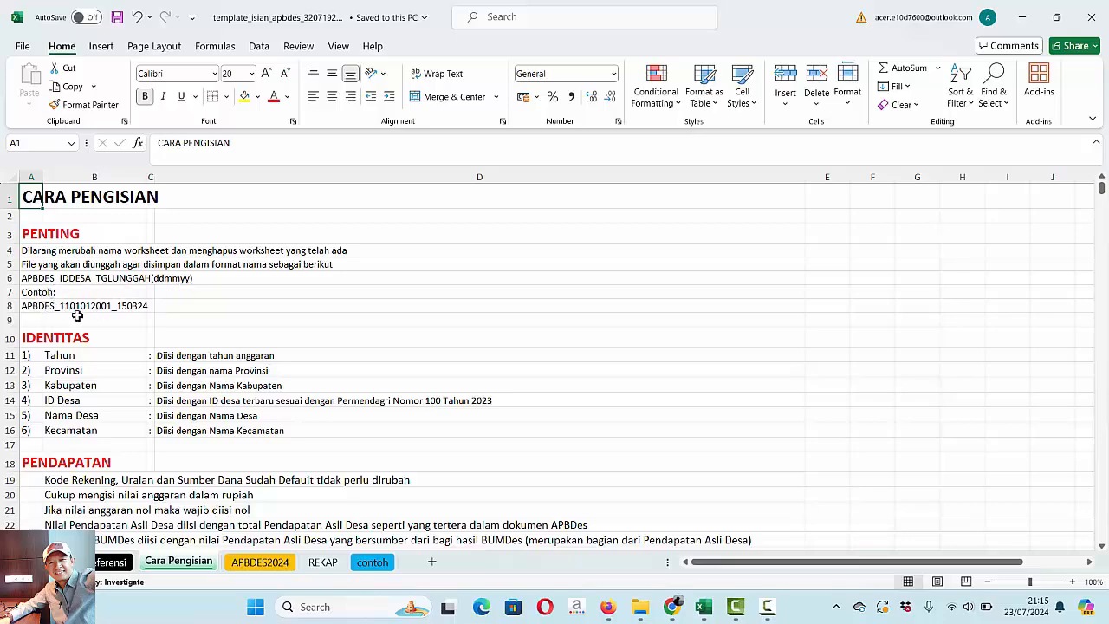
key("Down")
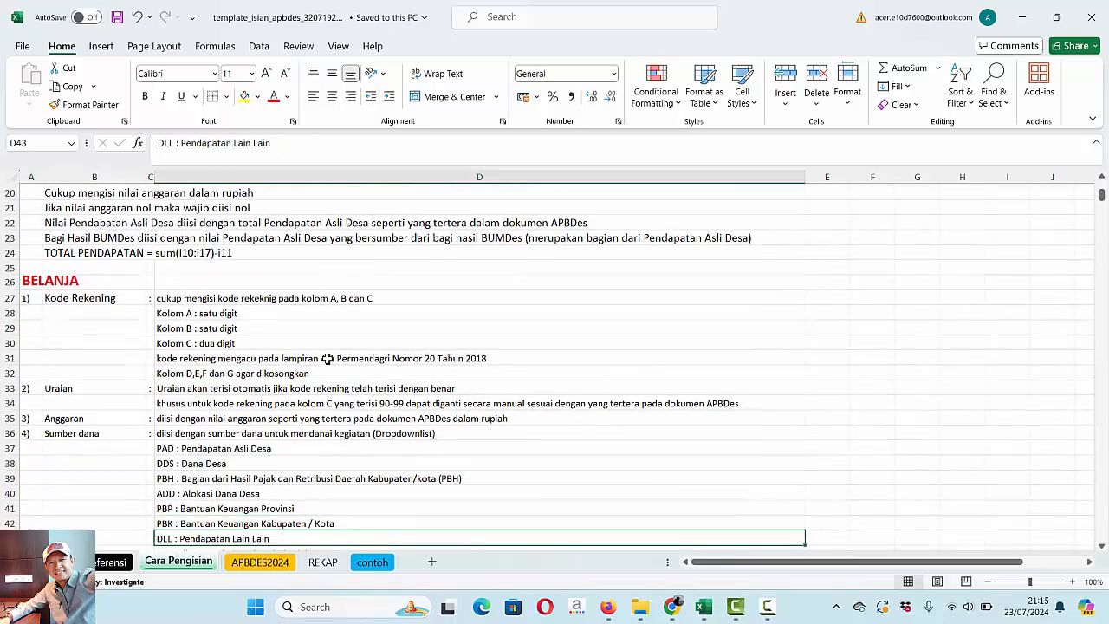
key("Down")
key("Down")
key("Down")
key("Down")
key("Down")
key("Down")
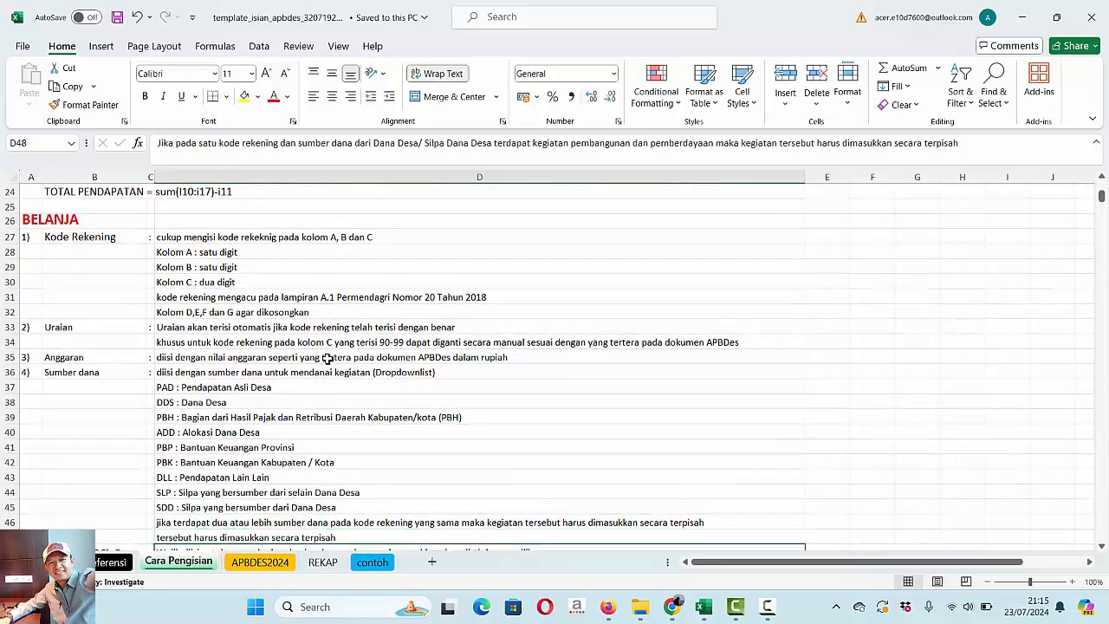
key("Down")
key("Down")
key("Down")
key("Down")
key("Down")
key("Down")
key("Down")
key("Down")
key("Down")
key("Down")
key("Down")
key("Down")
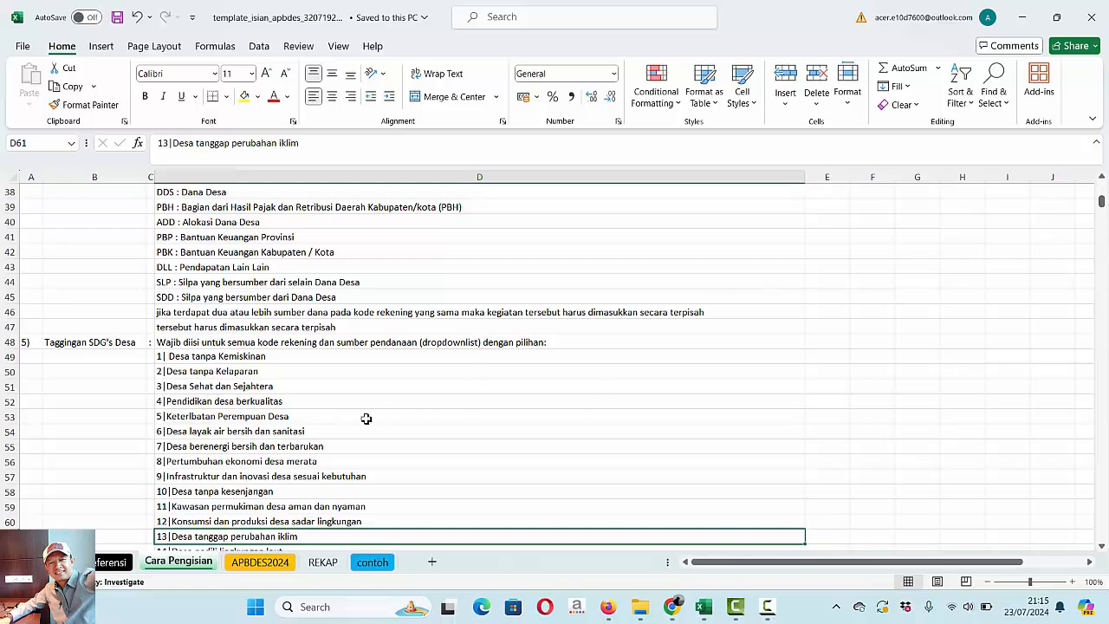
left_click(260, 386)
key("Down")
key("Down")
key("Down")
key("Down")
key("Down")
key("Down")
key("Down")
key("Down")
key("Down")
key("Down")
key("Down")
key("Down")
key("Down")
key("Down")
key("Down")
key("Down")
key("Down")
key("Down")
key("Down")
key("Down")
key("Down")
key("Down")
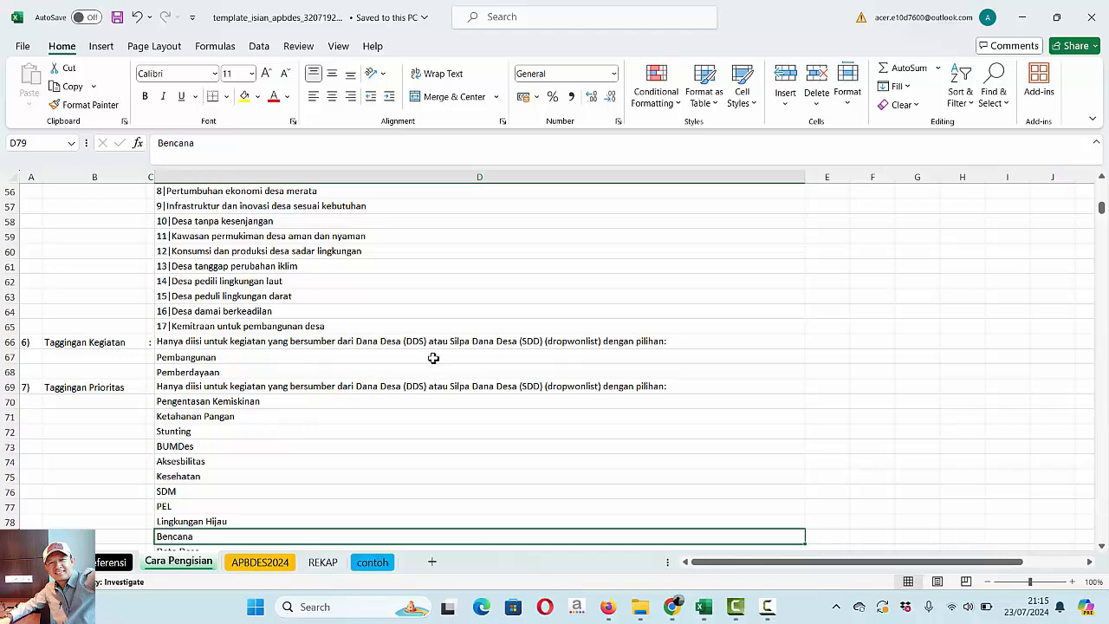
- Return to the APBDES2024 sheet, then open PAD.pdf from the 7. APBDES Bantarsari folder and examine its revenue and spending amounts
left_click(263, 561)
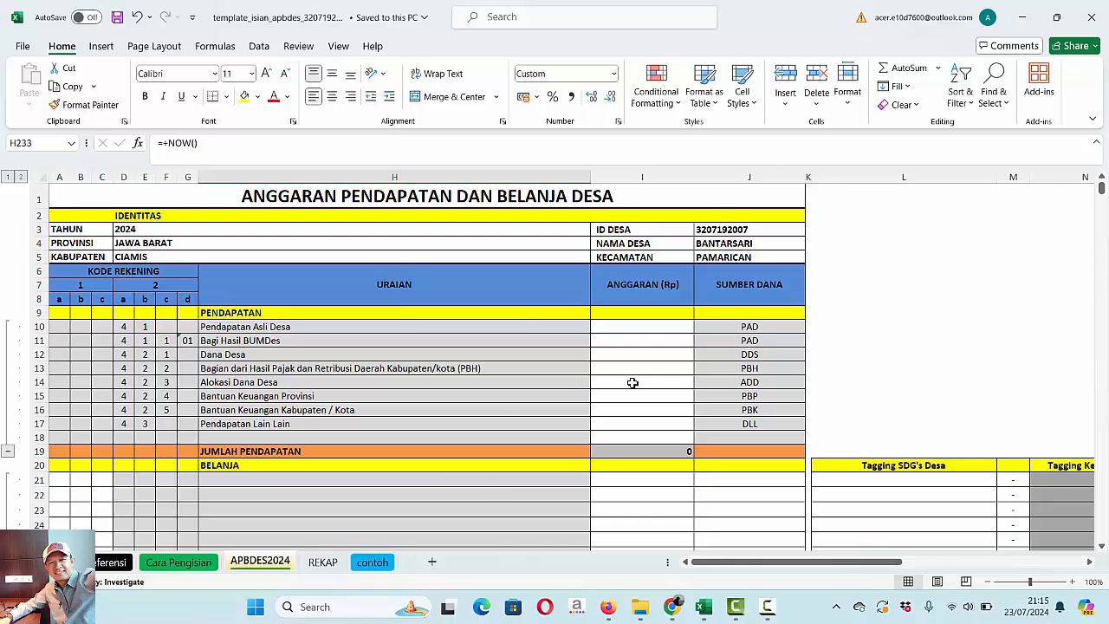
mouse_move(641, 613)
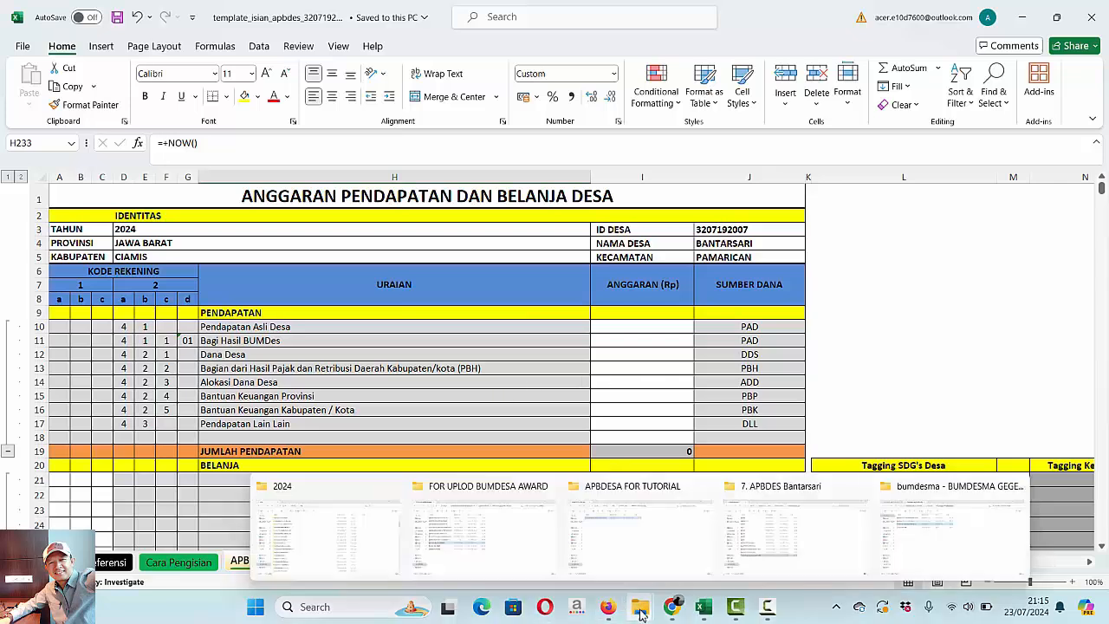
left_click(833, 513)
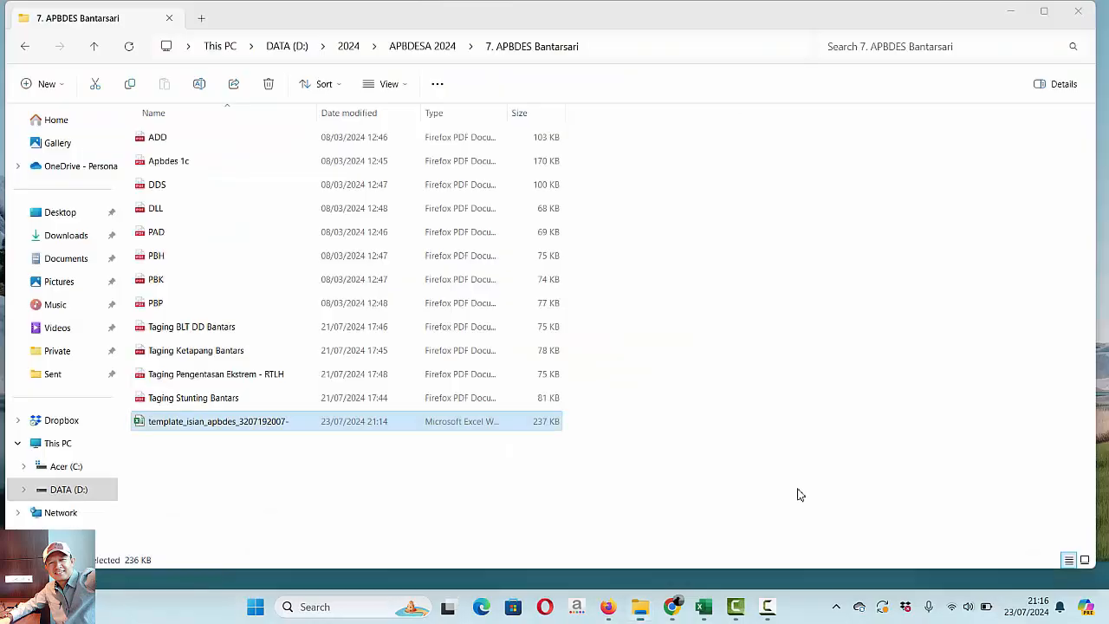
double_click(157, 233)
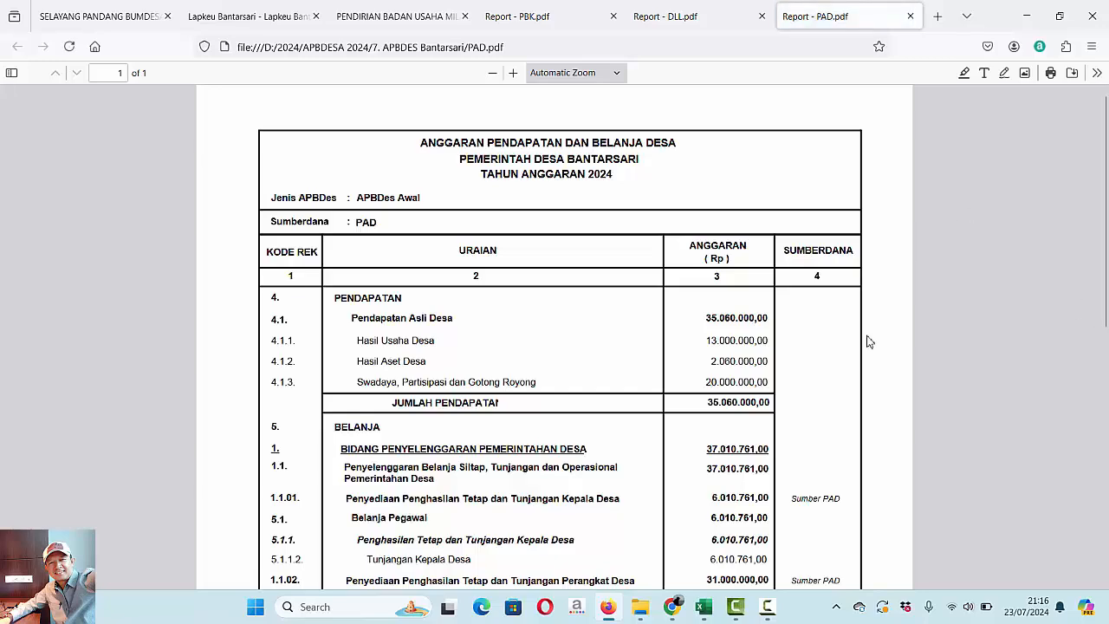
scroll(869, 341, "down", 3)
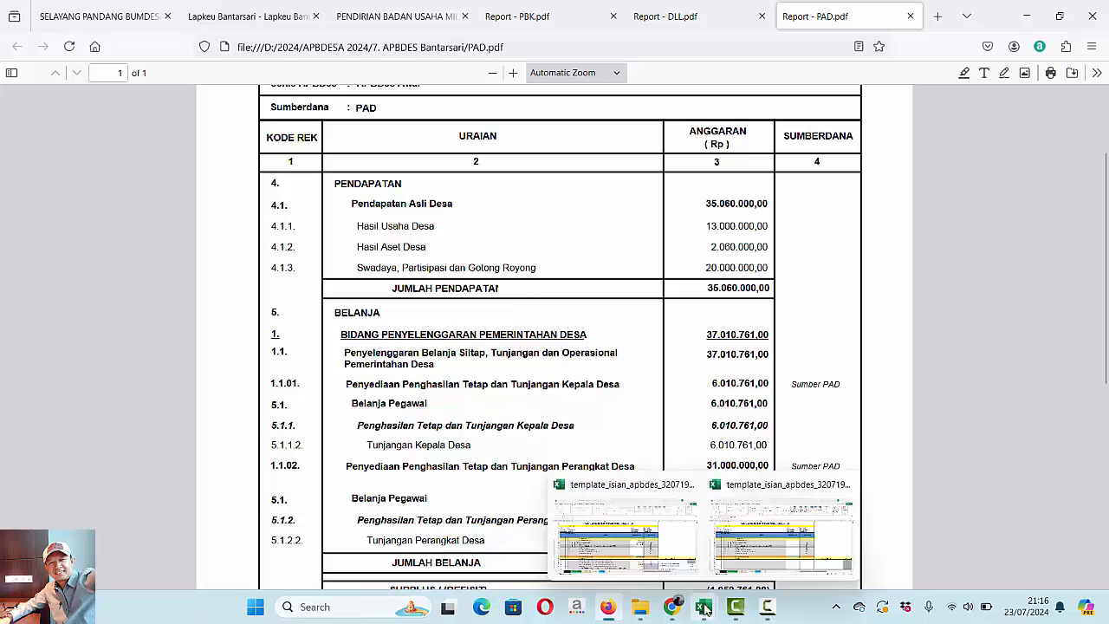
- Return to the APBDES2024 sheet in Excel and enter 36060000 as the Pendapatan Asli Desa budget, consulting PAD.pdf
mouse_move(704, 609)
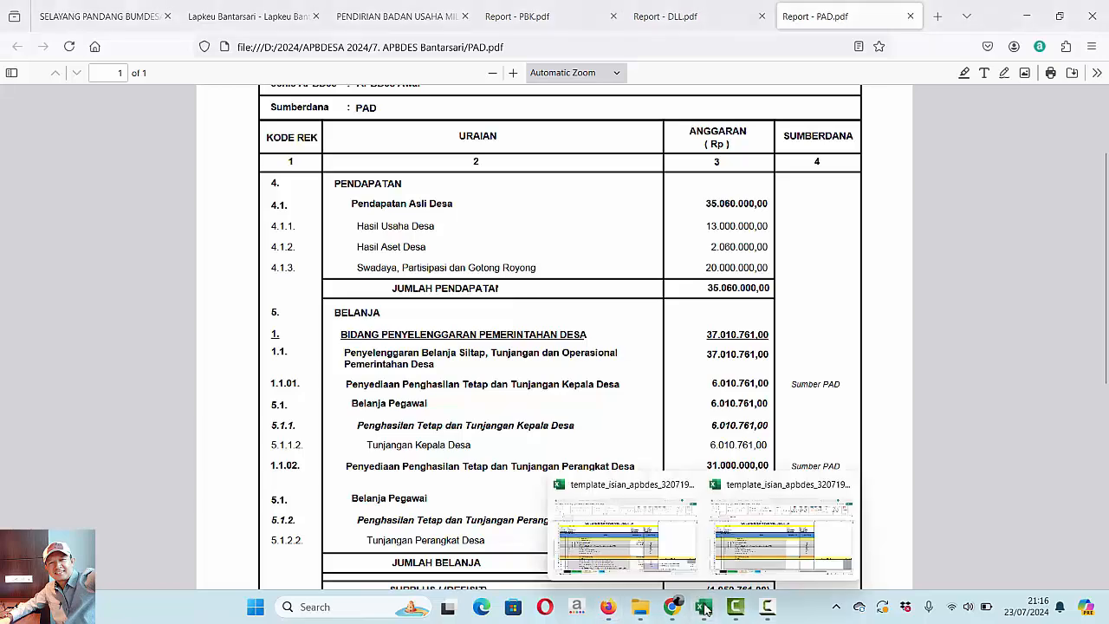
left_click(752, 544)
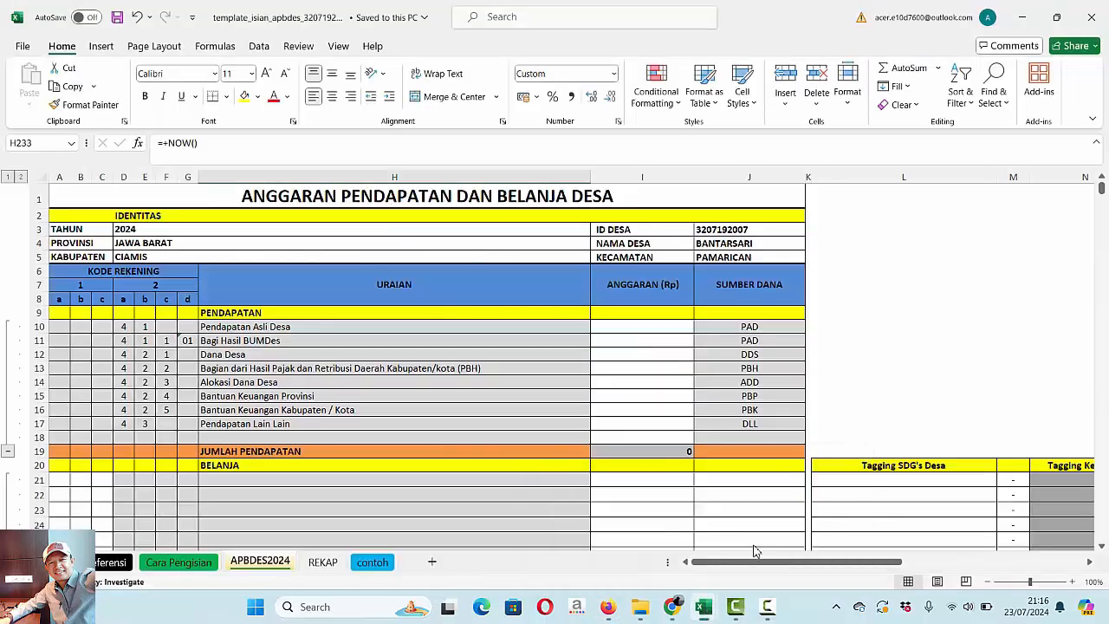
left_click(642, 327)
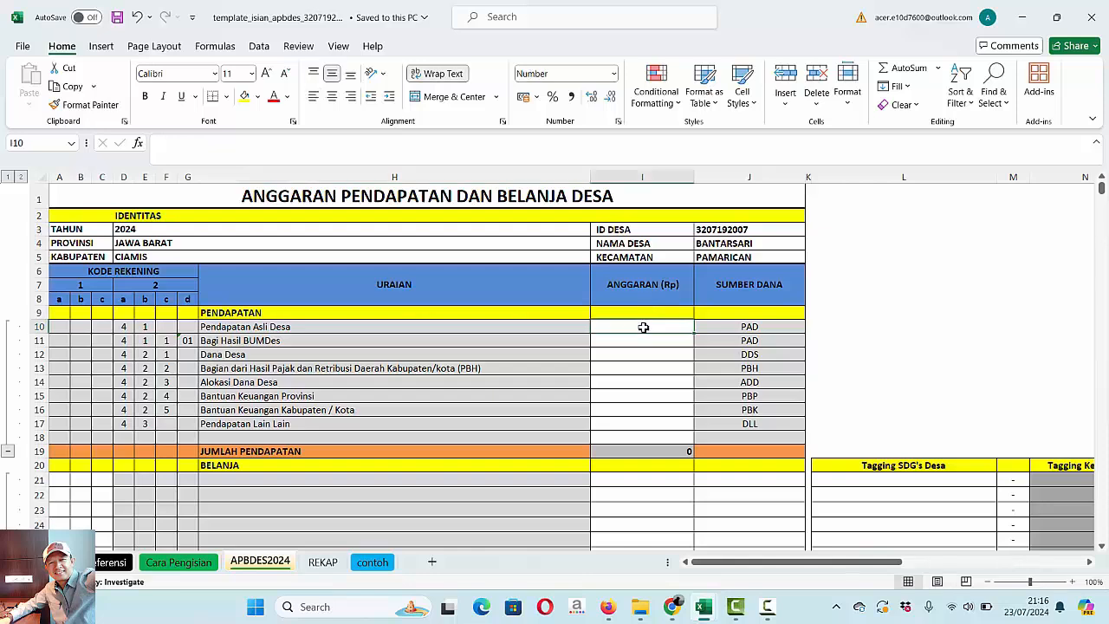
type("36")
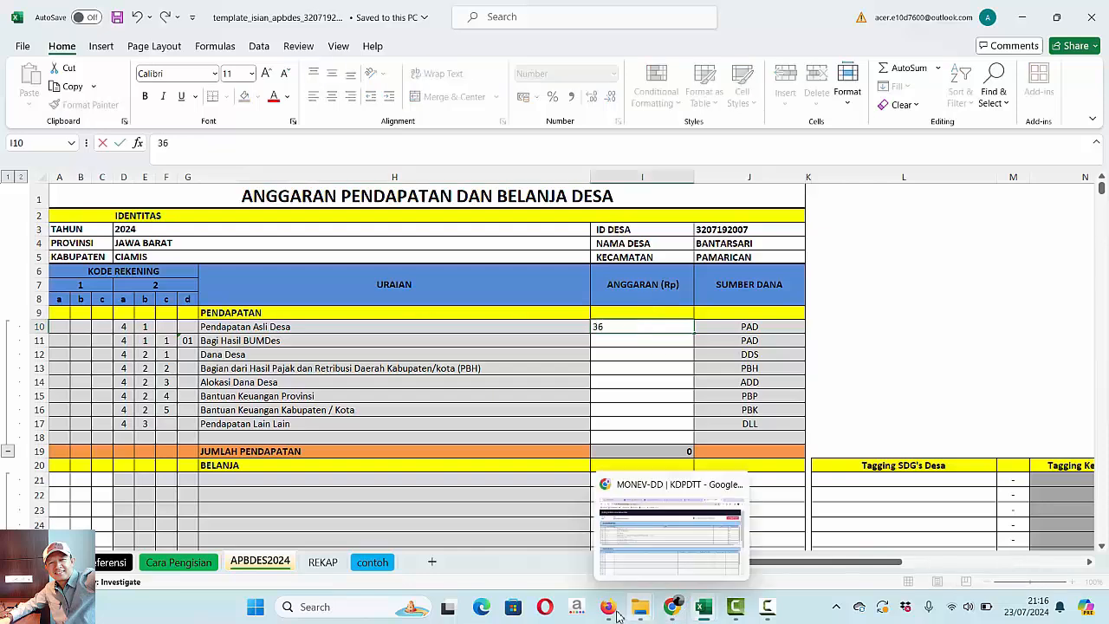
mouse_move(609, 607)
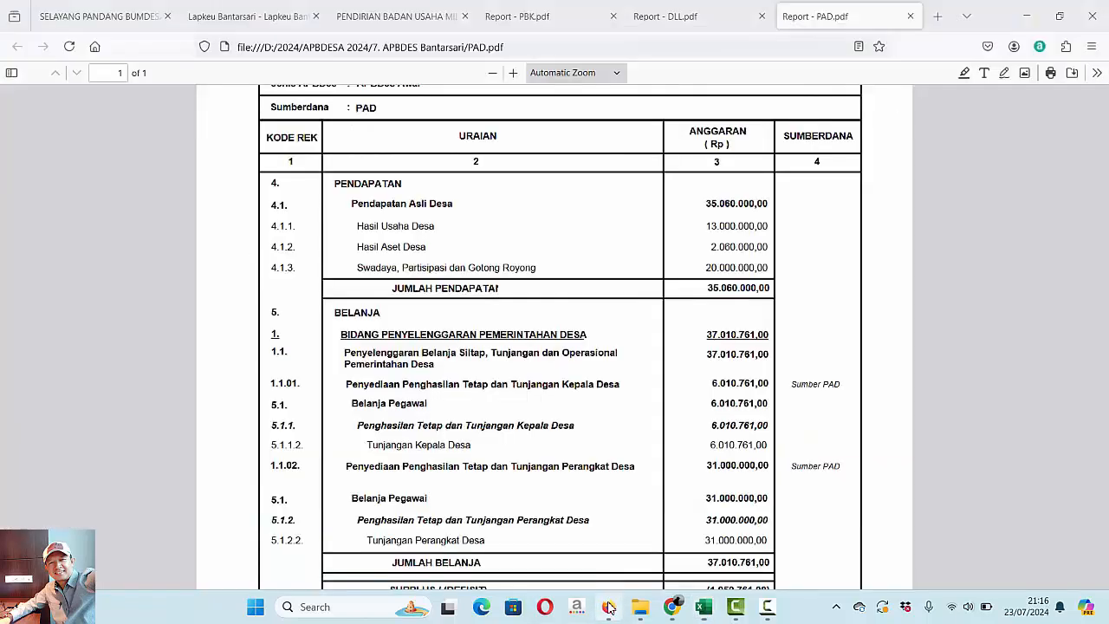
left_click(609, 606)
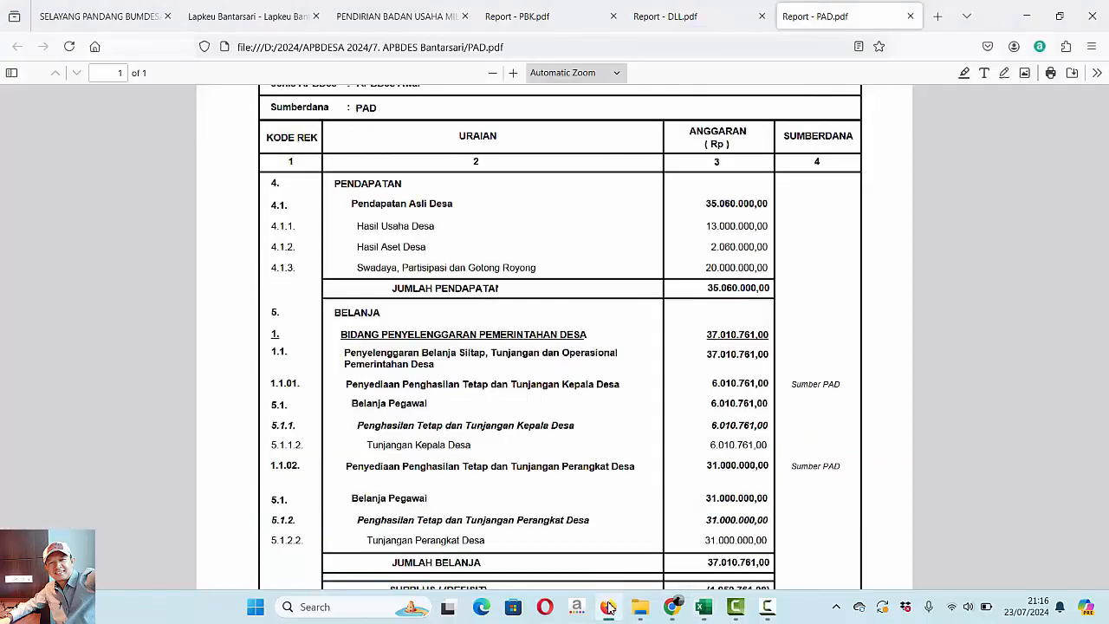
left_click(609, 606)
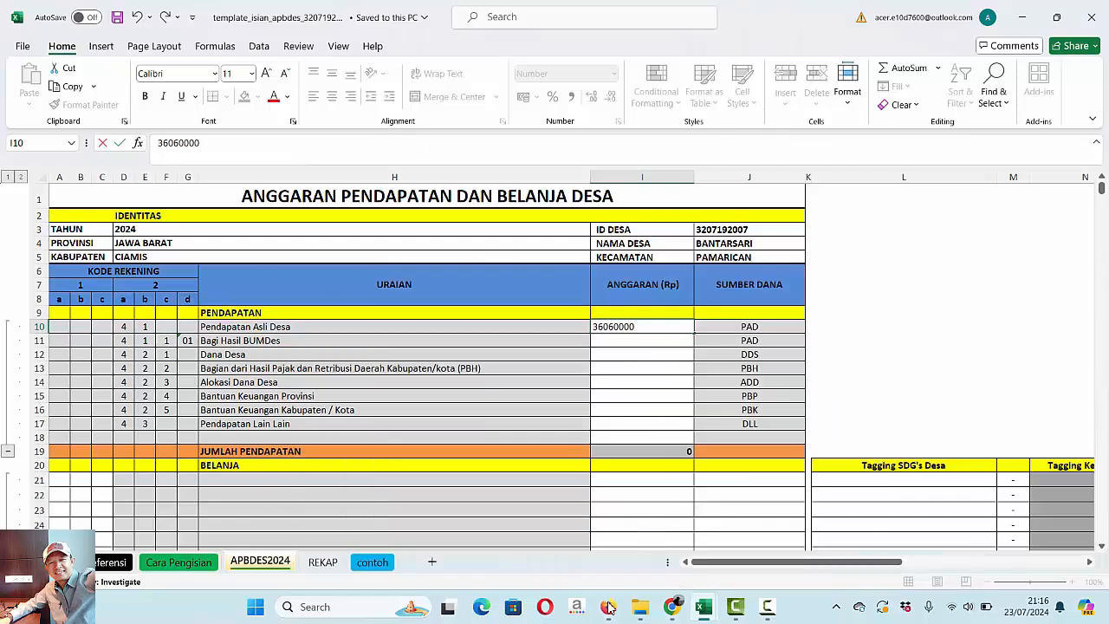
key("Return")
left_click(908, 394)
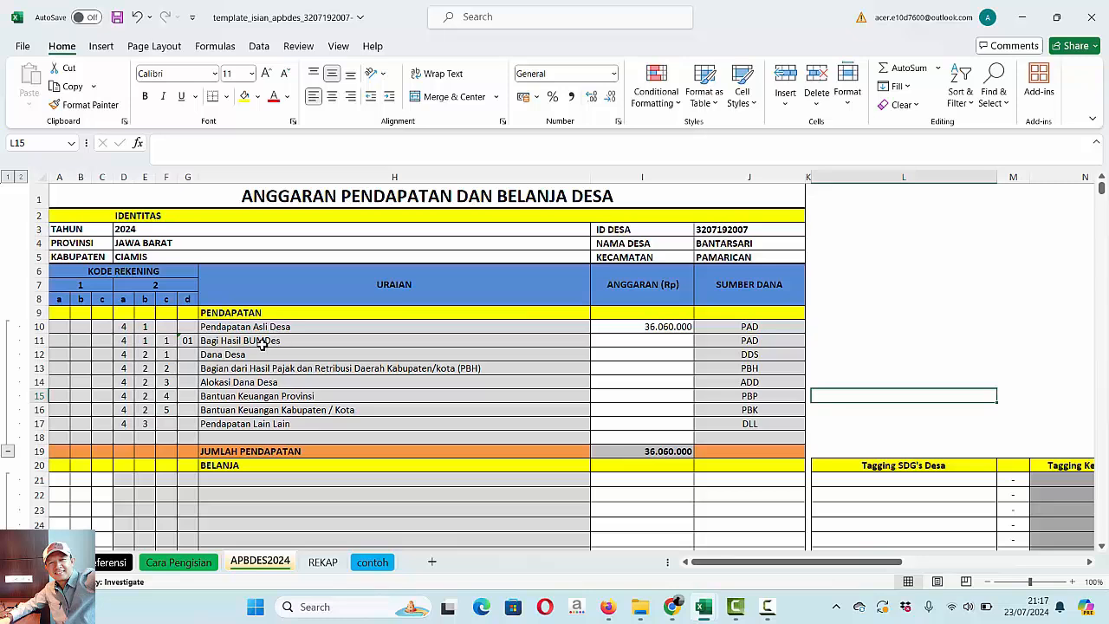
- Enter 13.000.000 as the Bagi Hasil BUMDes budget, using the Hasil Usaha Desa amount in PAD.pdf
left_click(651, 343)
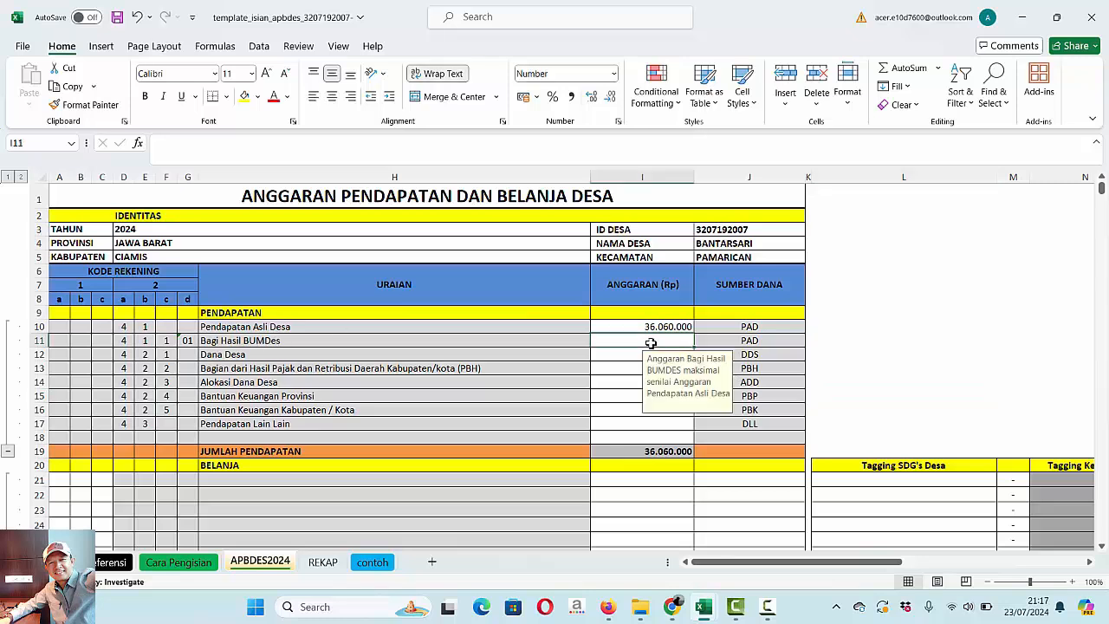
left_click(608, 608)
left_click(608, 610)
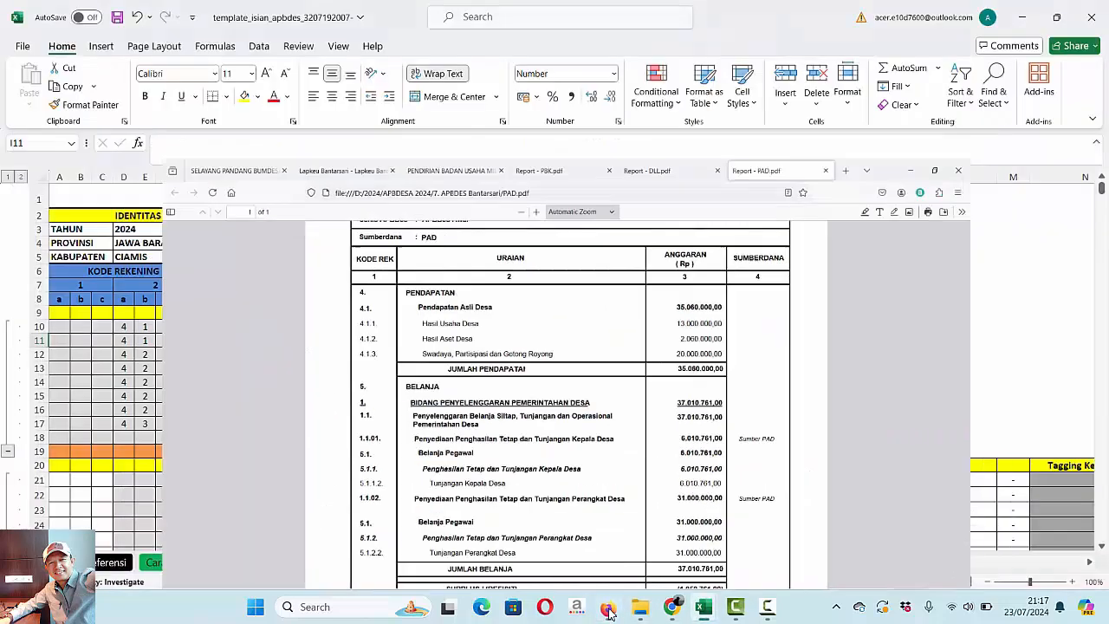
type("1")
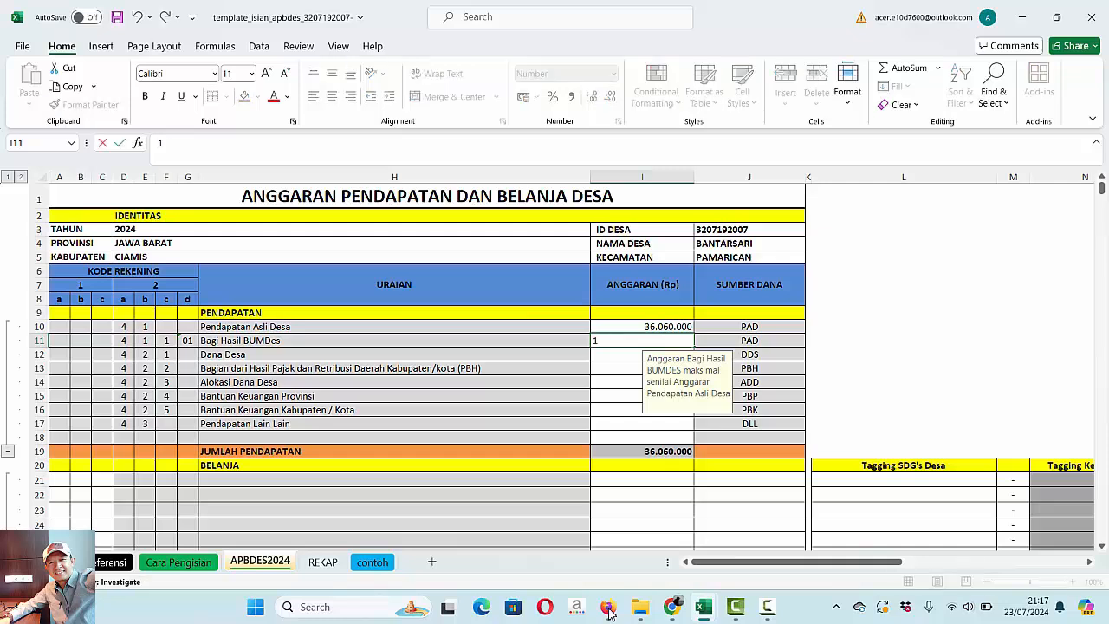
type("3.000.000")
key("Return")
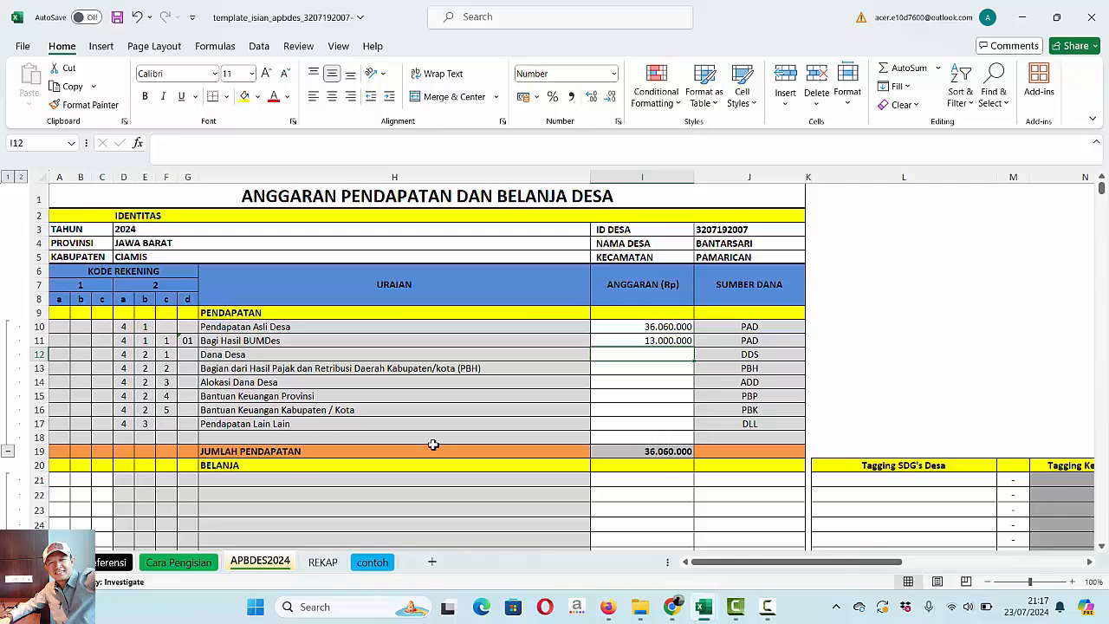
- Check the Pendapatan Asli Desa entry and inspect the formula for SISA LEBIH / (KURANG) PERHITUNGAN ANGGARAN in row 230
left_click(643, 326)
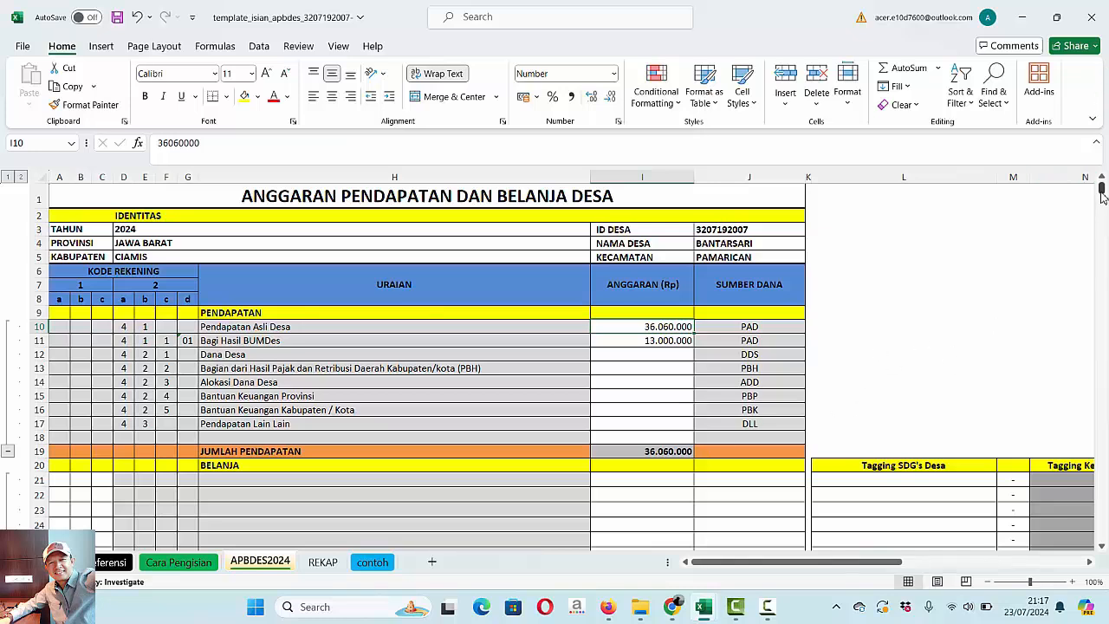
left_click_drag(1101, 192, 1103, 272)
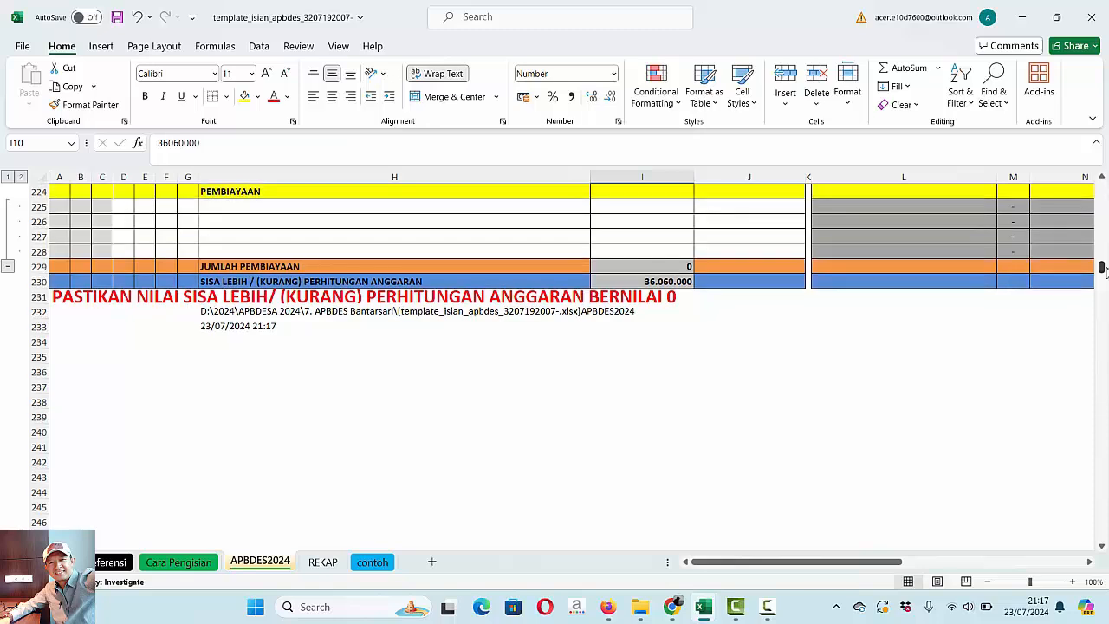
left_click(645, 279)
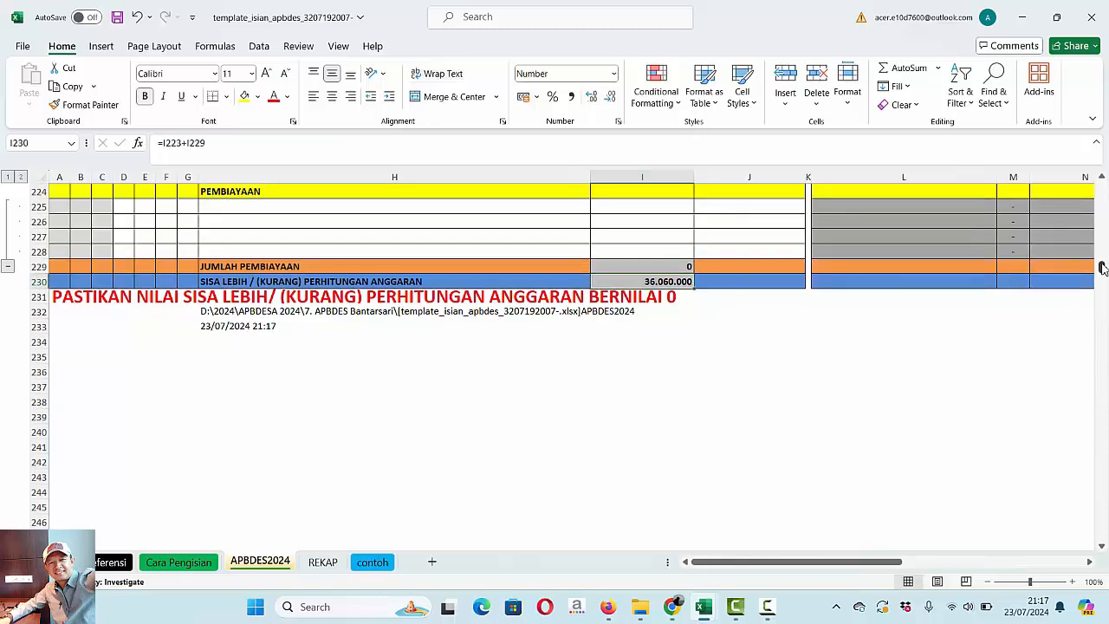
left_click_drag(1102, 268, 1101, 187)
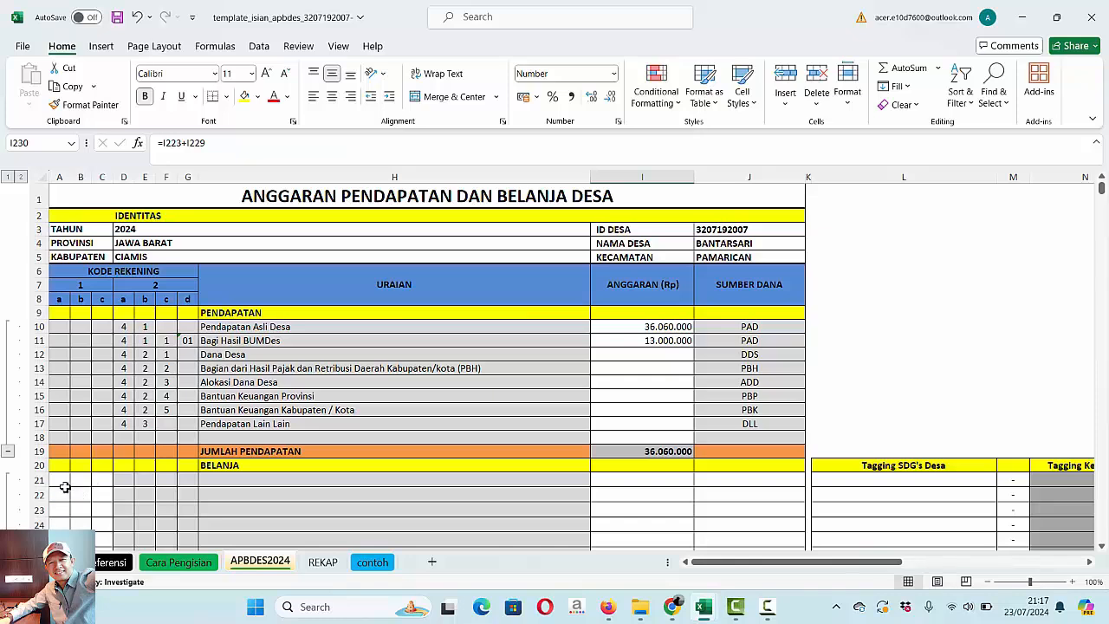
- Review the tagging instructions on the Cara Pengisian sheet and the filled-in example on the contoh sheet
left_click(181, 565)
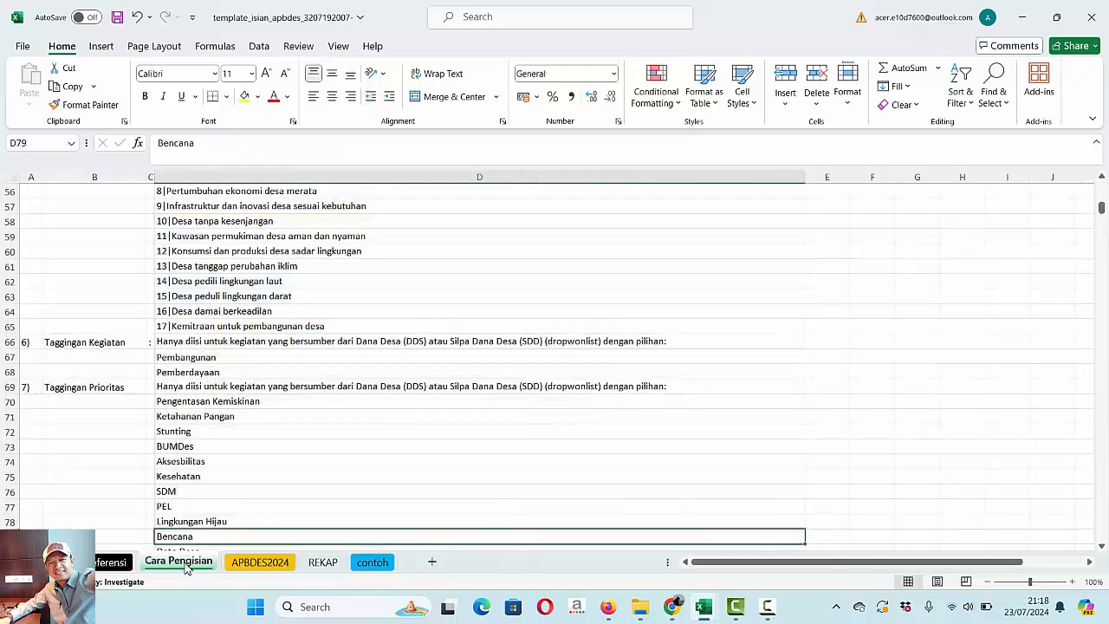
key("Up")
key("Up")
key("Up")
key("Up")
key("Up")
key("Up")
key("Up")
key("Up")
key("Up")
key("Up")
key("Up")
key("Up")
key("Up")
key("Up")
key("Up")
key("Up")
key("Up")
key("Up")
key("Up")
key("Up")
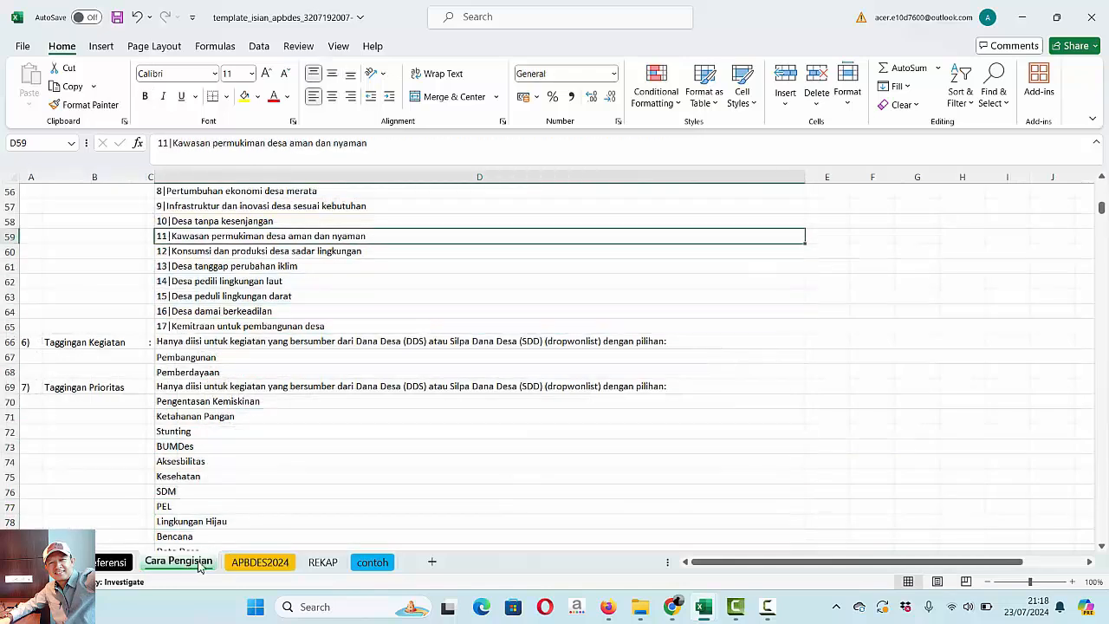
left_click(373, 565)
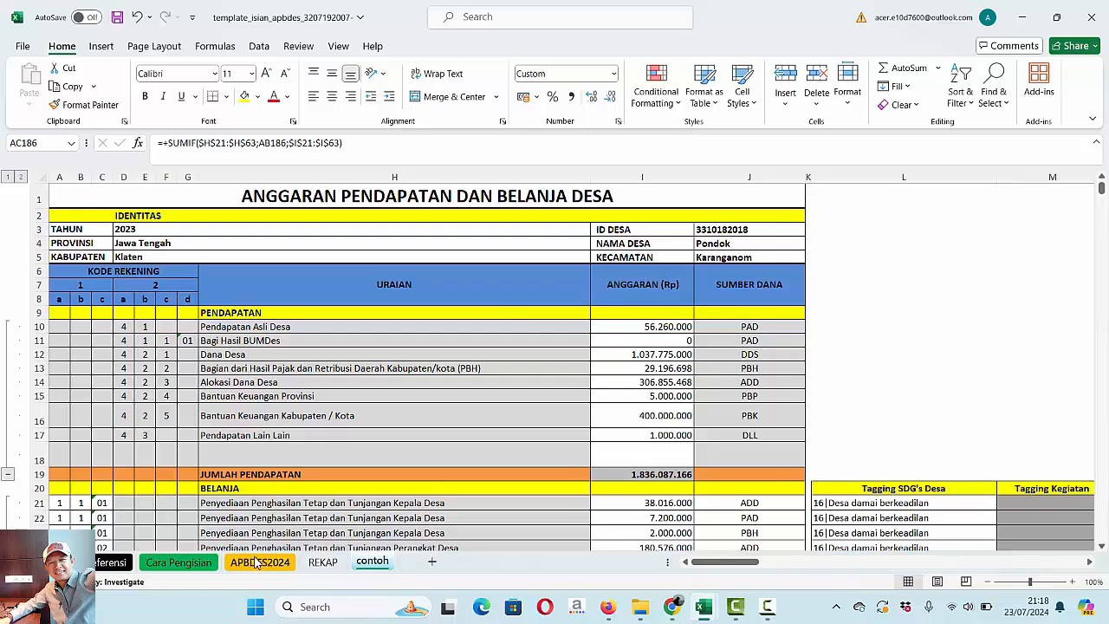
- On the APBDES2024 sheet, enter account code 1, 1, 01 in row 21 under BELANJA, checking the code against PAD.pdf
left_click(256, 563)
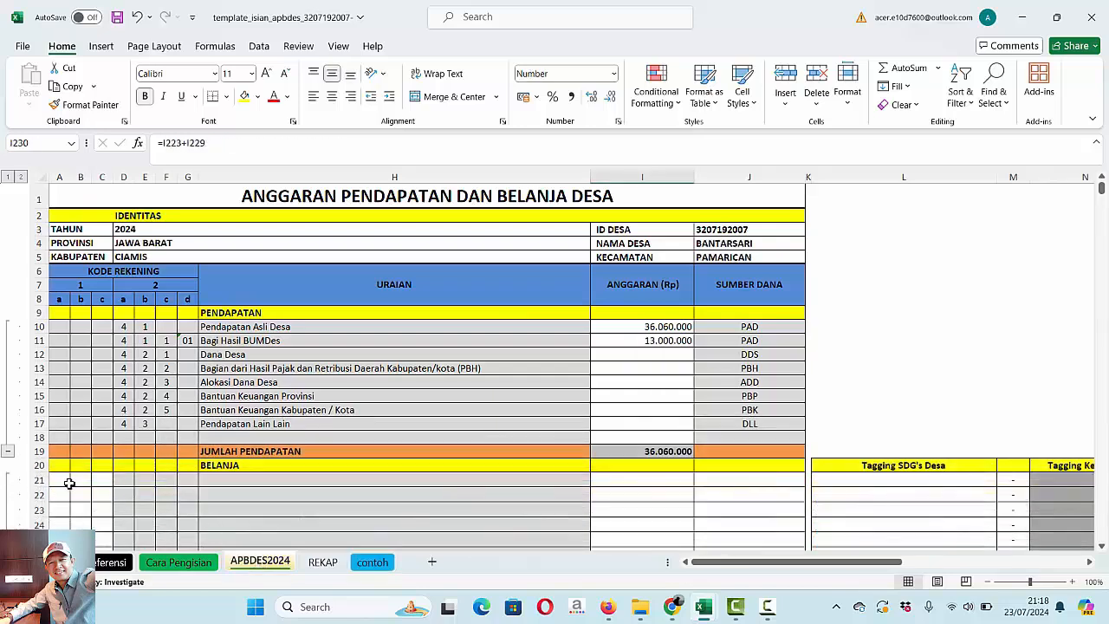
left_click(59, 480)
type("1")
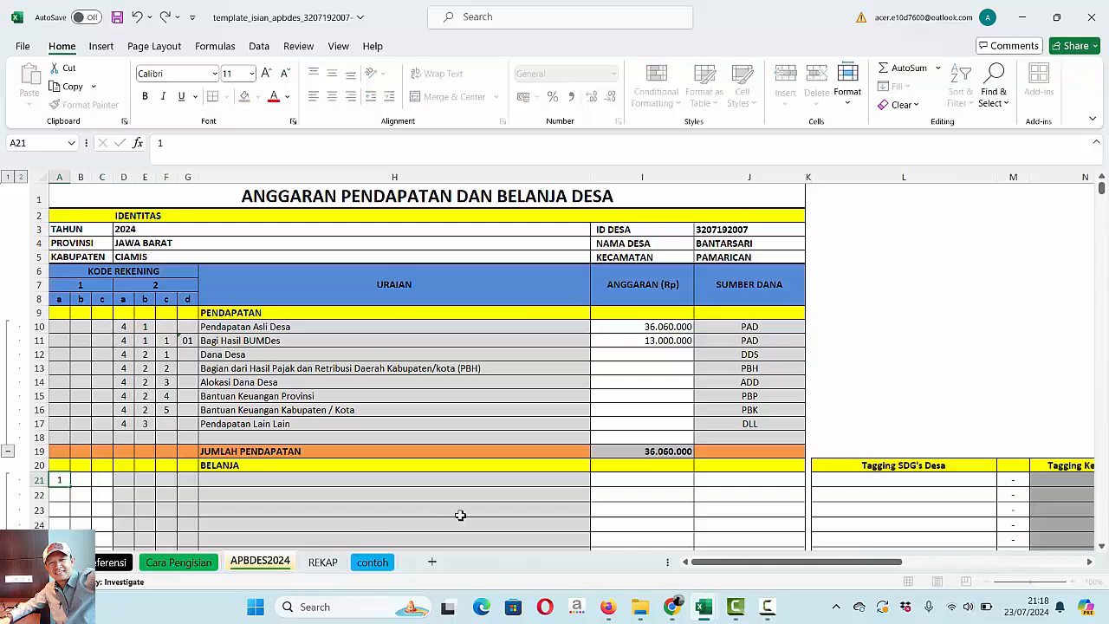
key("Tab")
type("1")
key("Tab")
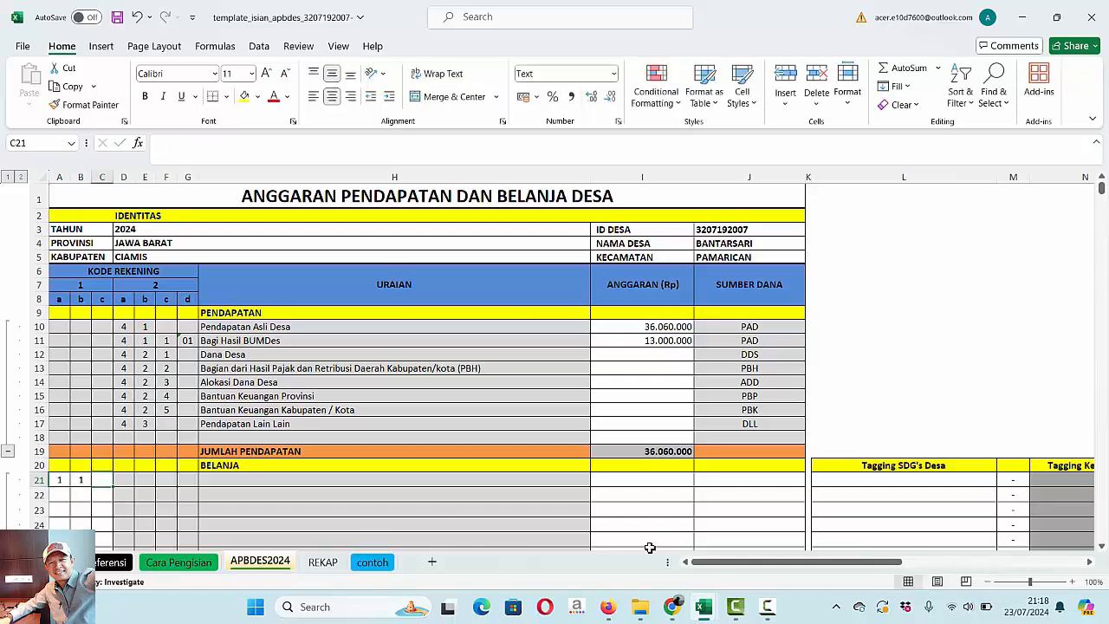
left_click(609, 609)
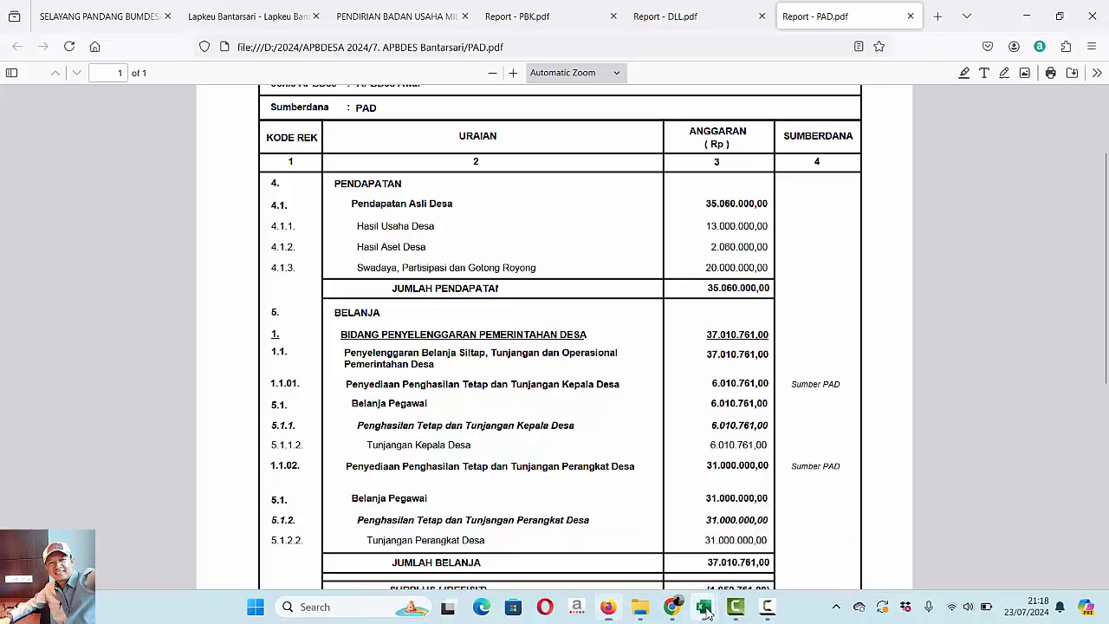
mouse_move(707, 613)
left_click(785, 571)
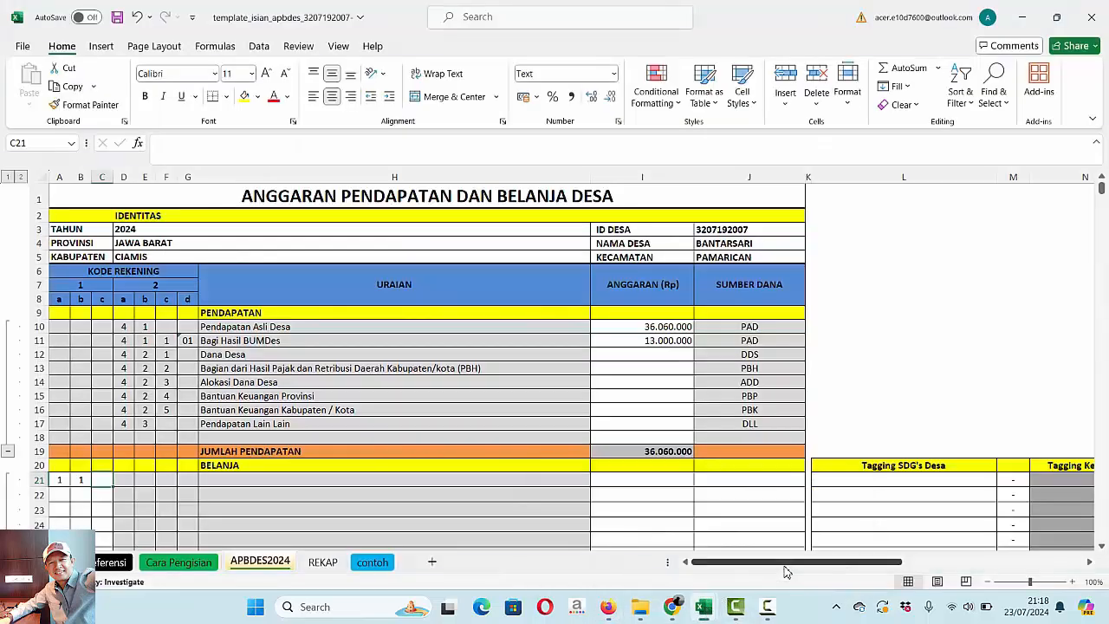
type("01")
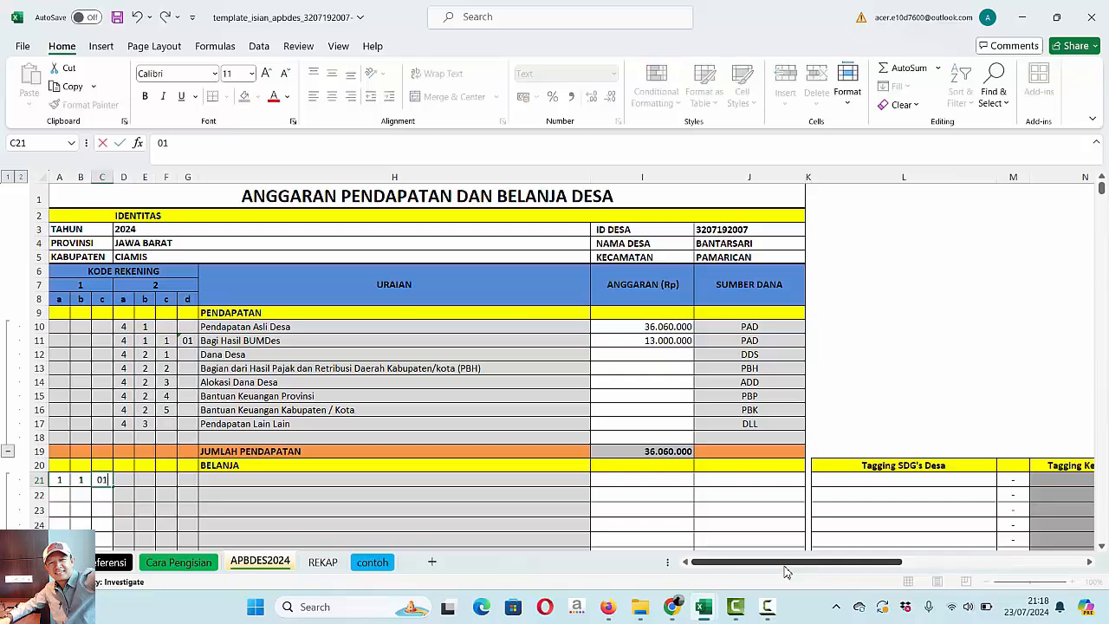
key("Tab")
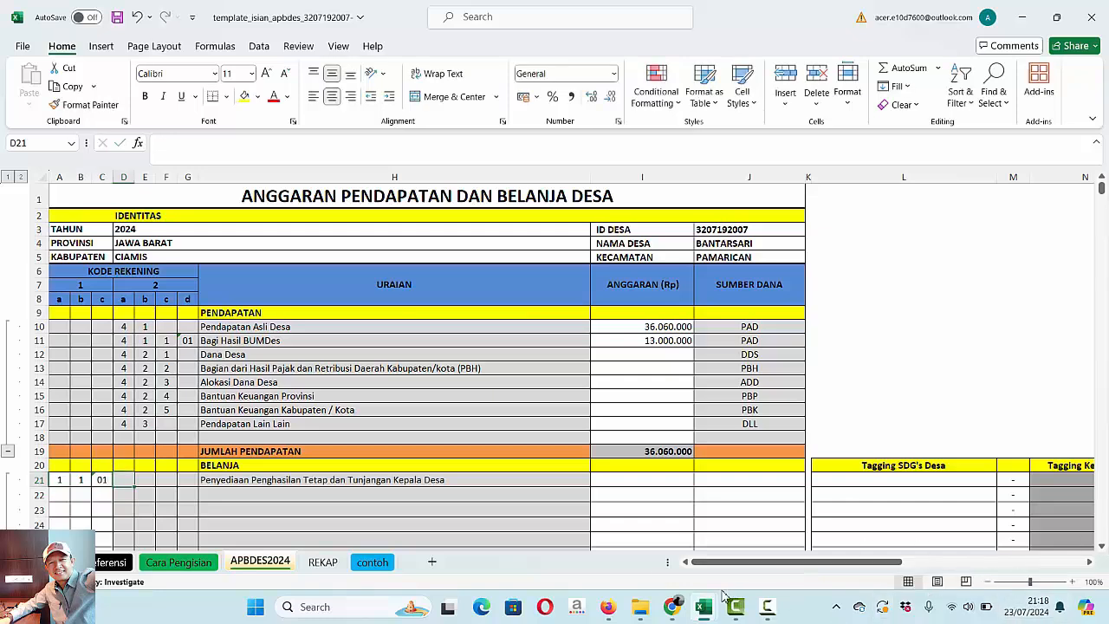
- Copy the 6.010.761 amount for item 1.1.01 from PAD.pdf into the ANGGARAN cell of row 21
left_click(609, 607)
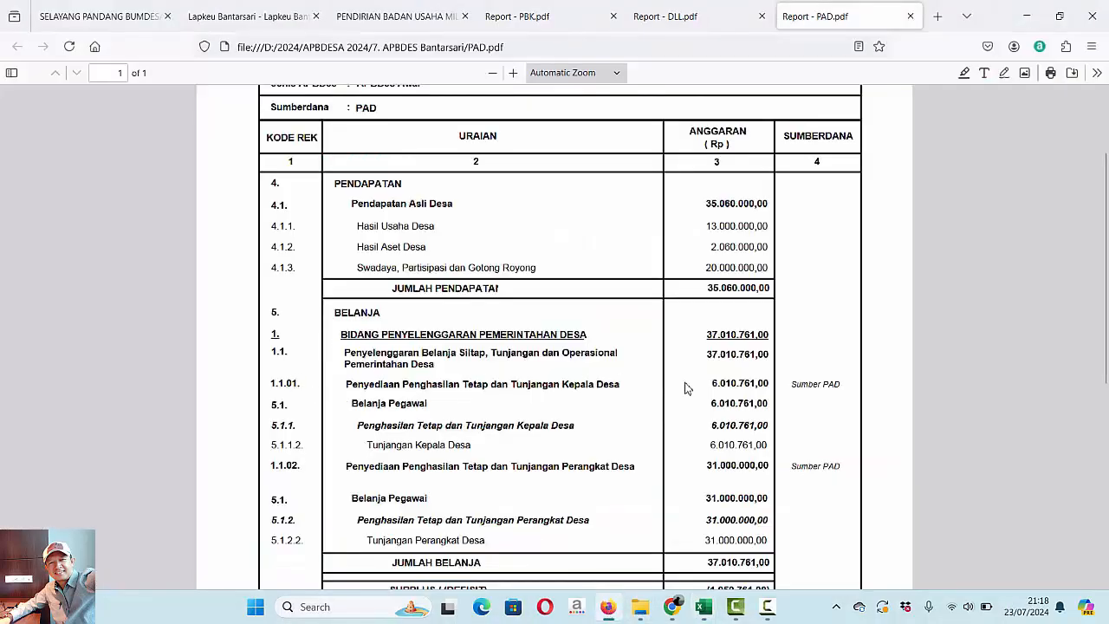
left_click_drag(712, 384, 758, 389)
key("ctrl+c")
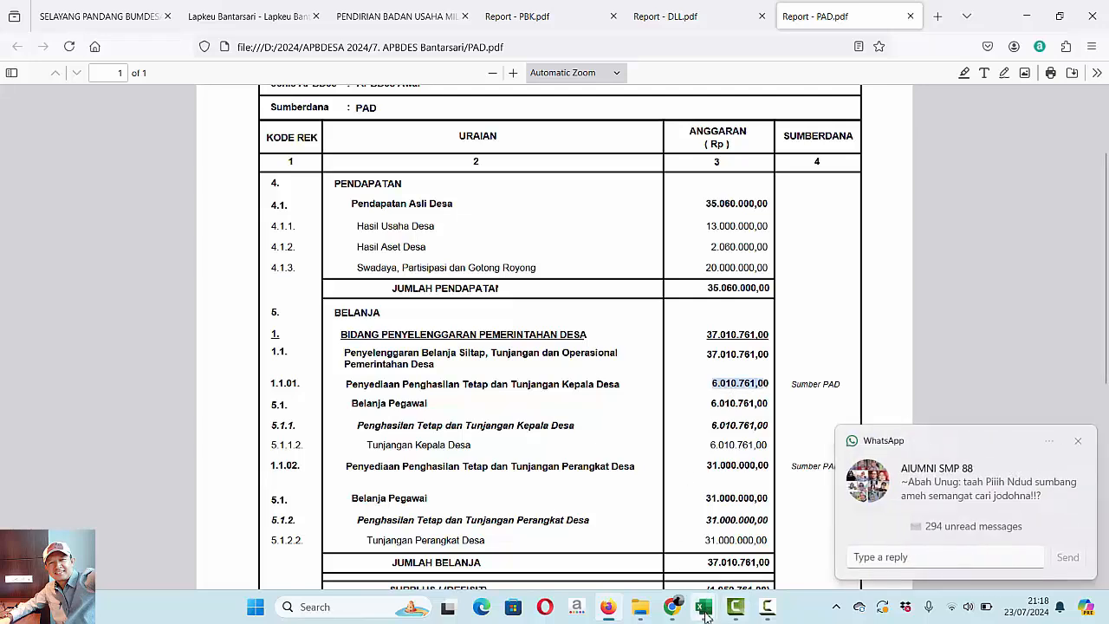
mouse_move(705, 615)
left_click(750, 558)
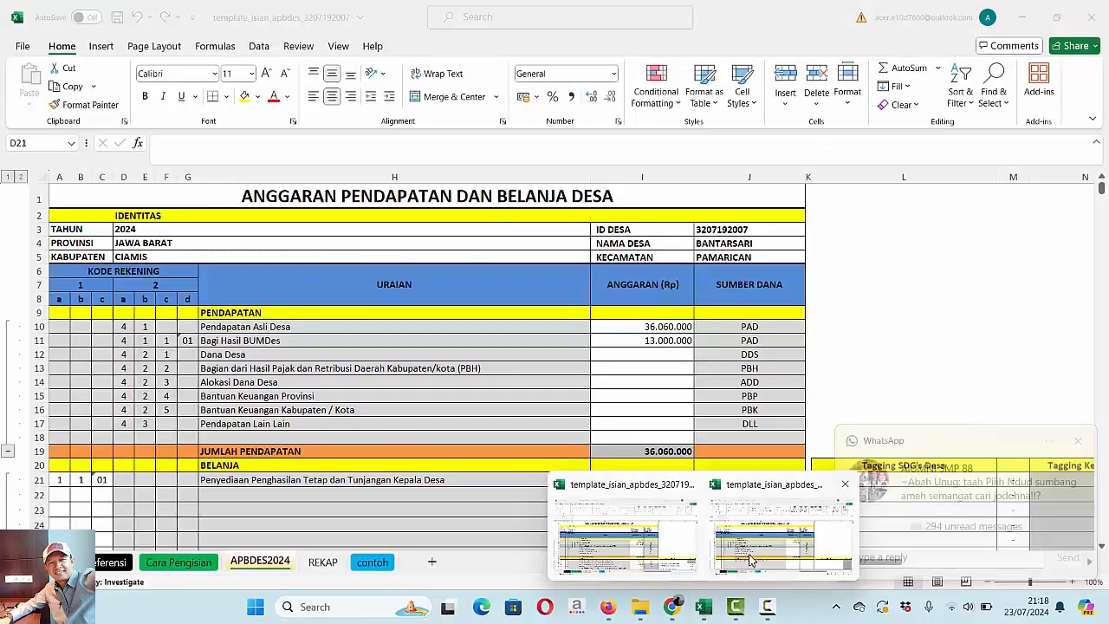
left_click(650, 479)
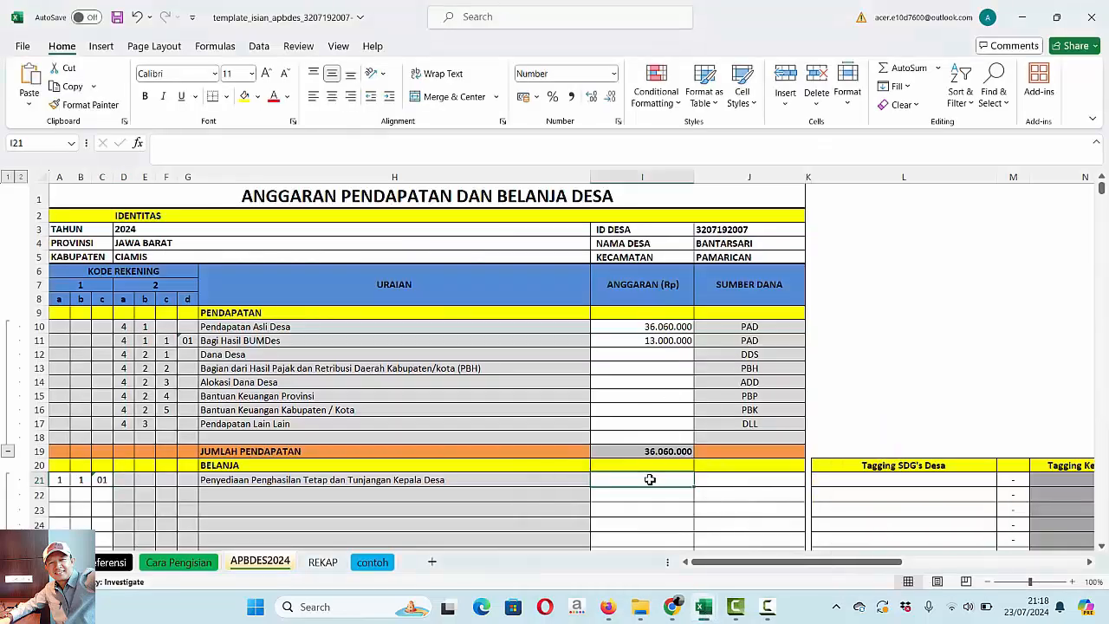
key("ctrl+v")
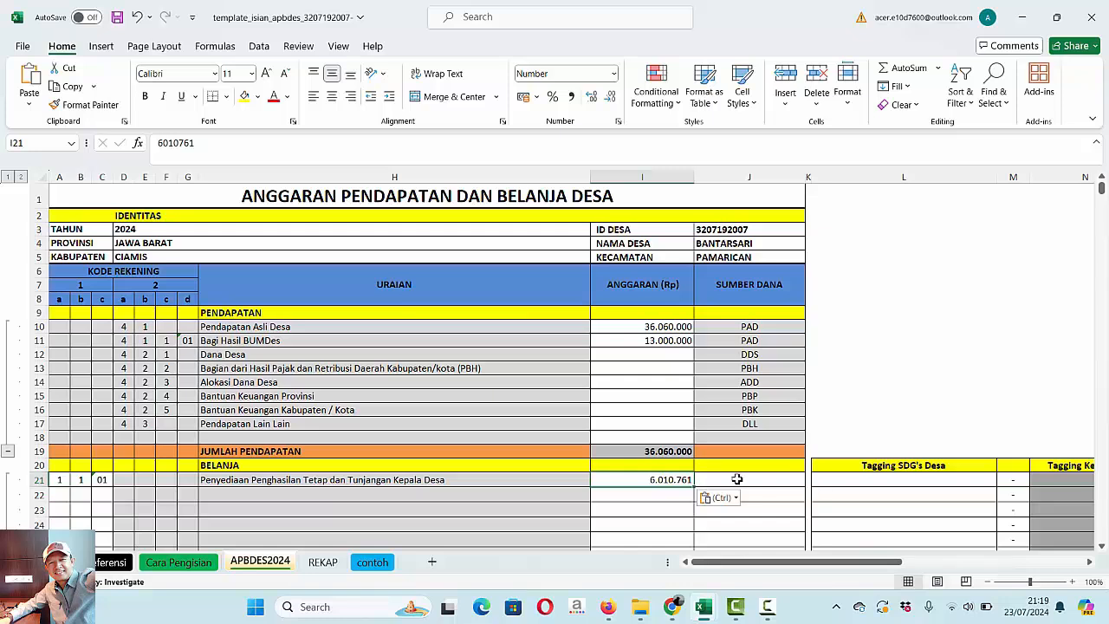
- Set the SUMBER DANA of row 21 to PAD and select the row's Tagging SDG's Desa cell
left_click(736, 479)
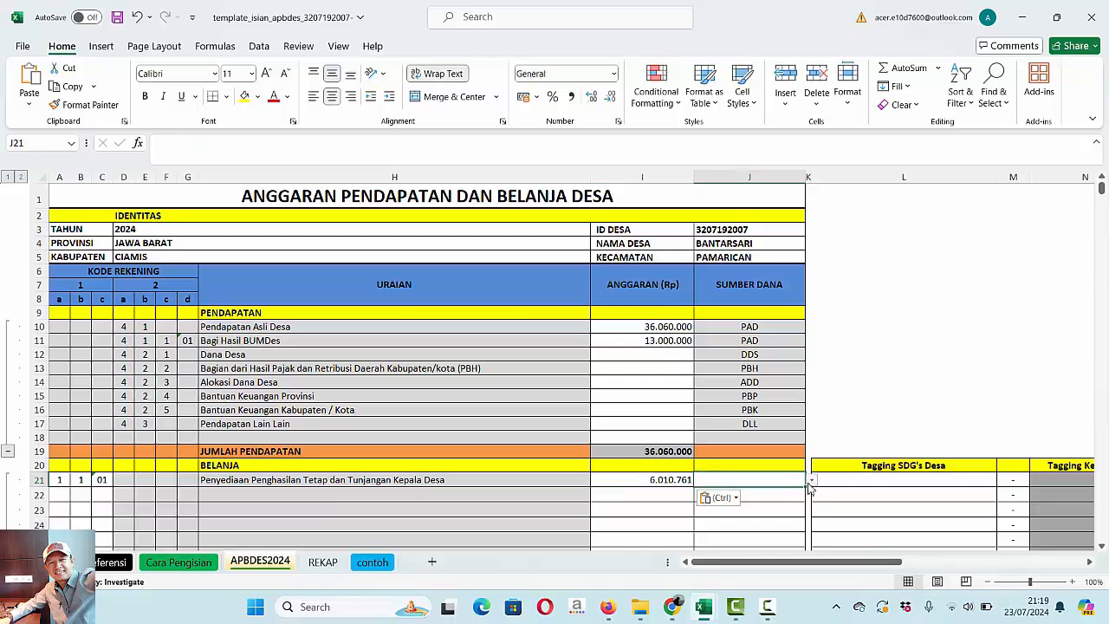
left_click(811, 480)
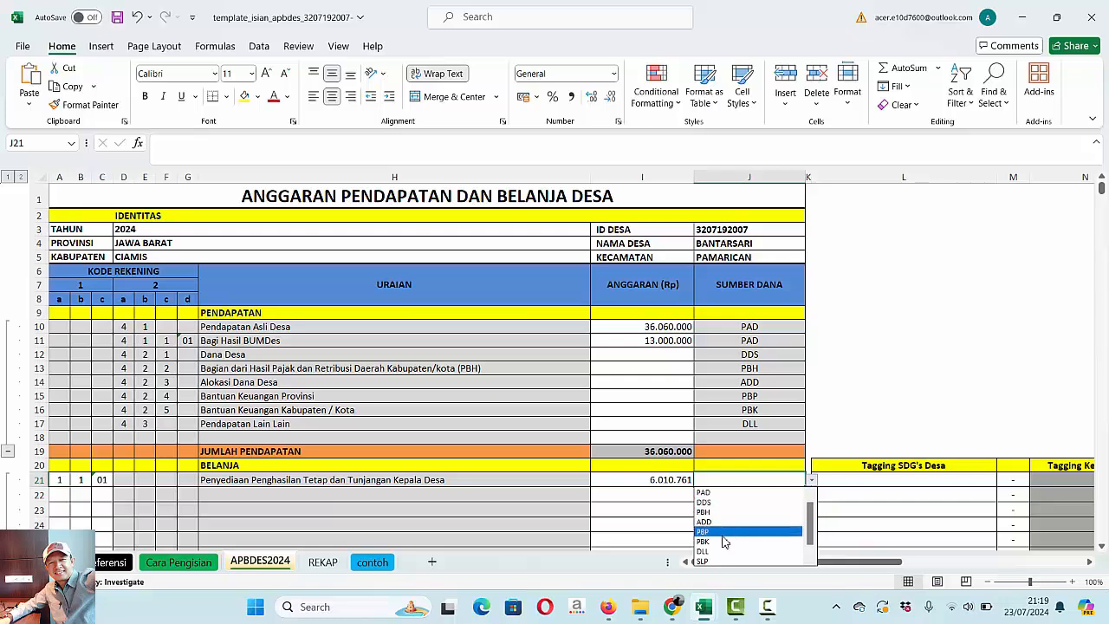
left_click(711, 494)
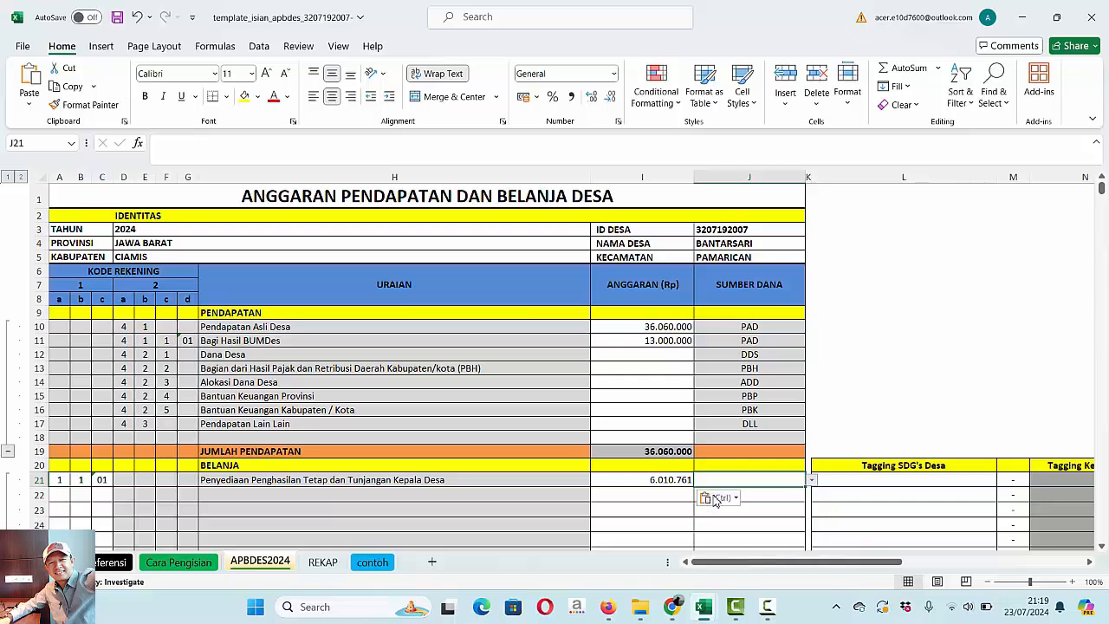
left_click(845, 481)
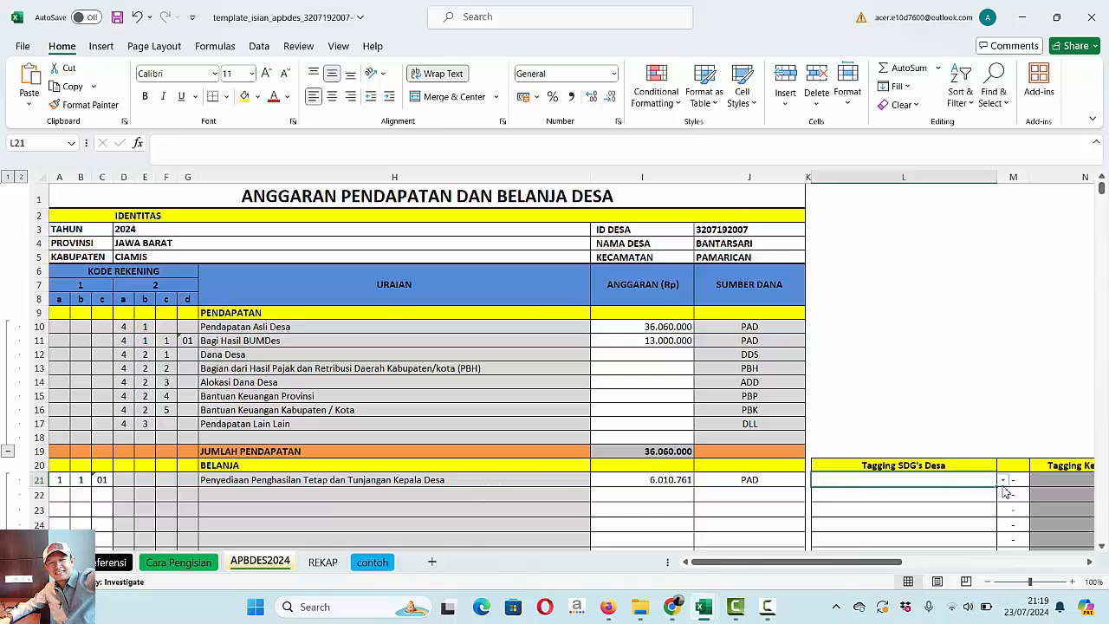
- Set the Tagging SDG's Desa of row 21 to 16|Desa damai berkeadilan
left_click(1002, 482)
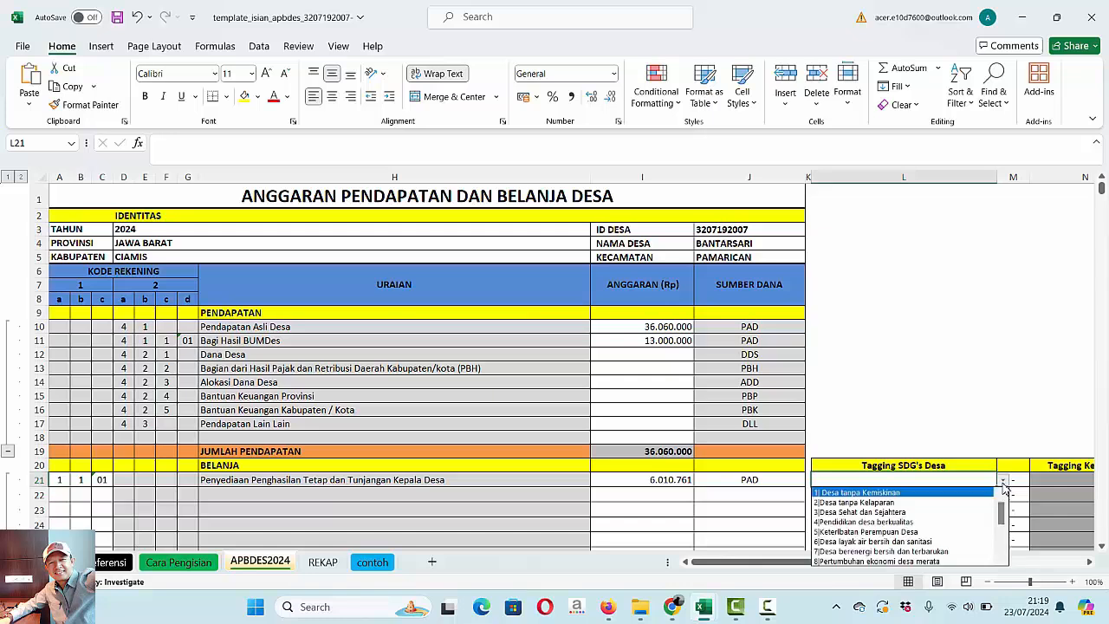
left_click_drag(1003, 513, 1004, 563)
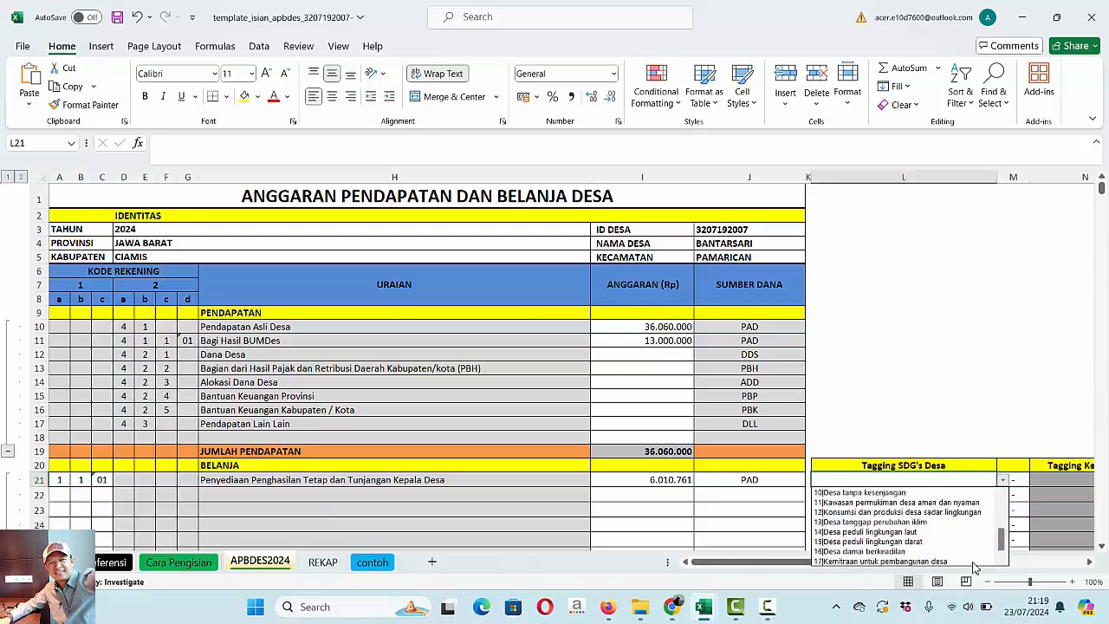
left_click(887, 552)
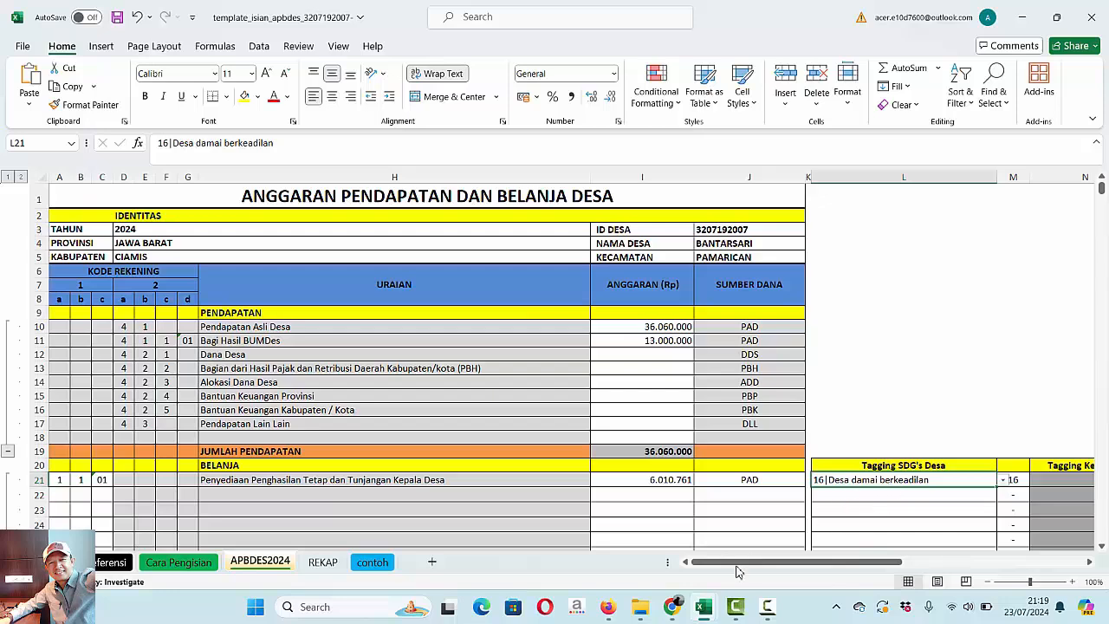
- In a new Chrome tab, open the national profile data on sid.kemendesa.go.id and show the details of SDG 16, Desa Damai Berkeadilan
left_click(675, 611)
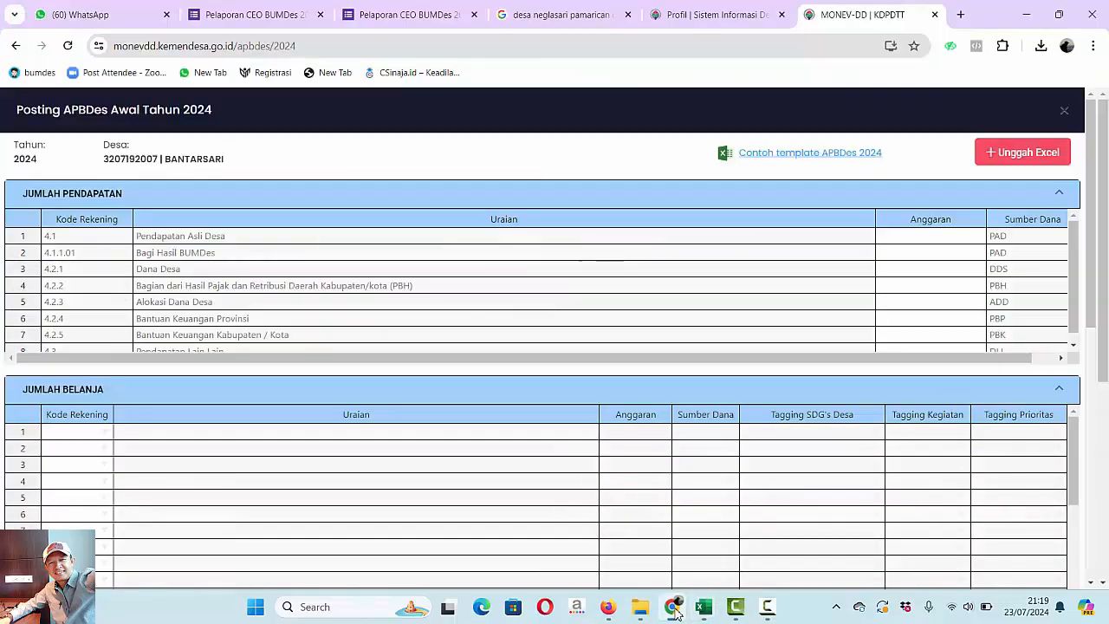
key("ctrl+t")
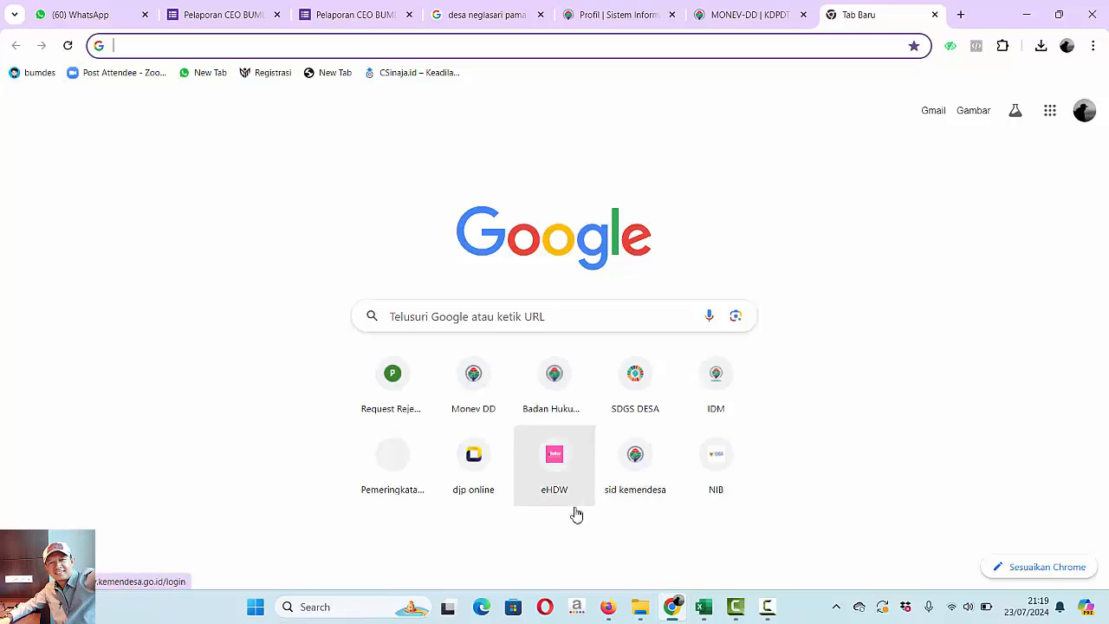
left_click(641, 463)
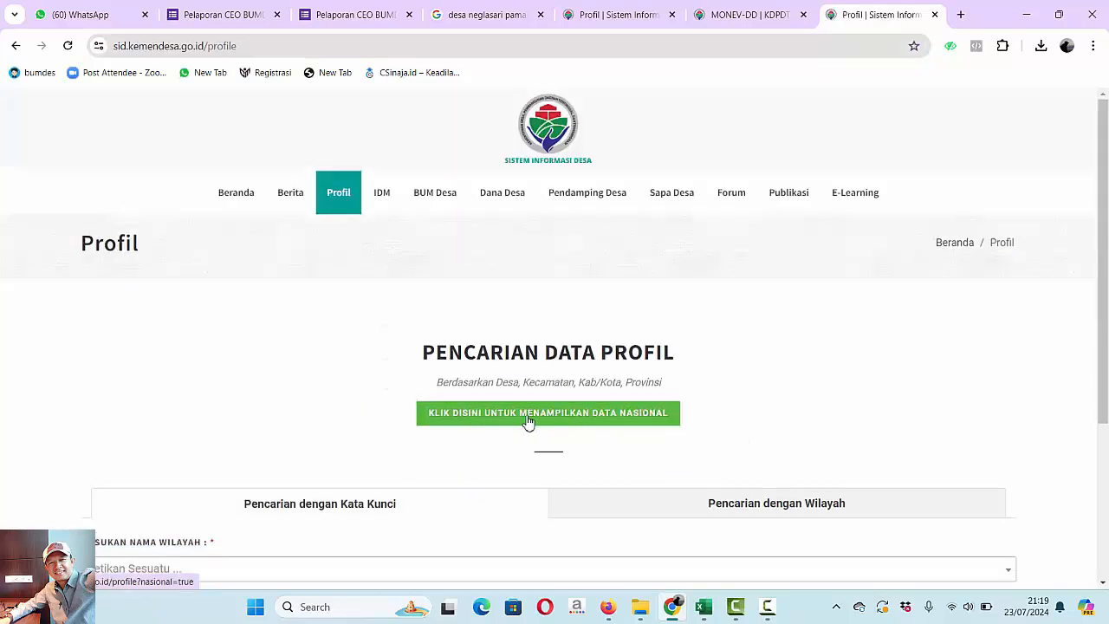
left_click(538, 423)
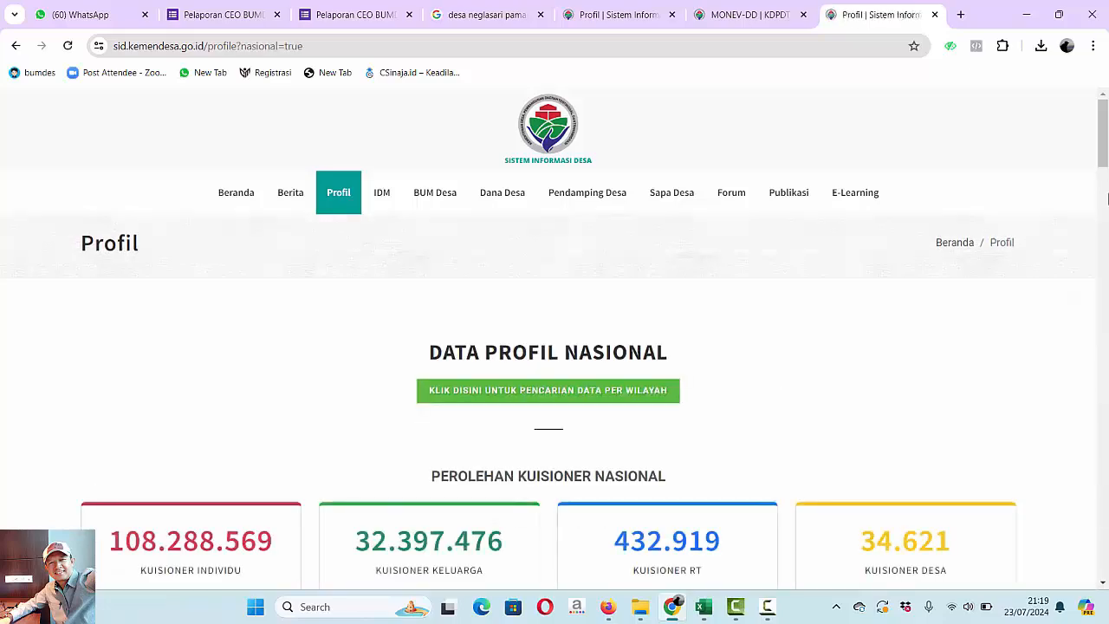
left_click_drag(1103, 149, 1102, 314)
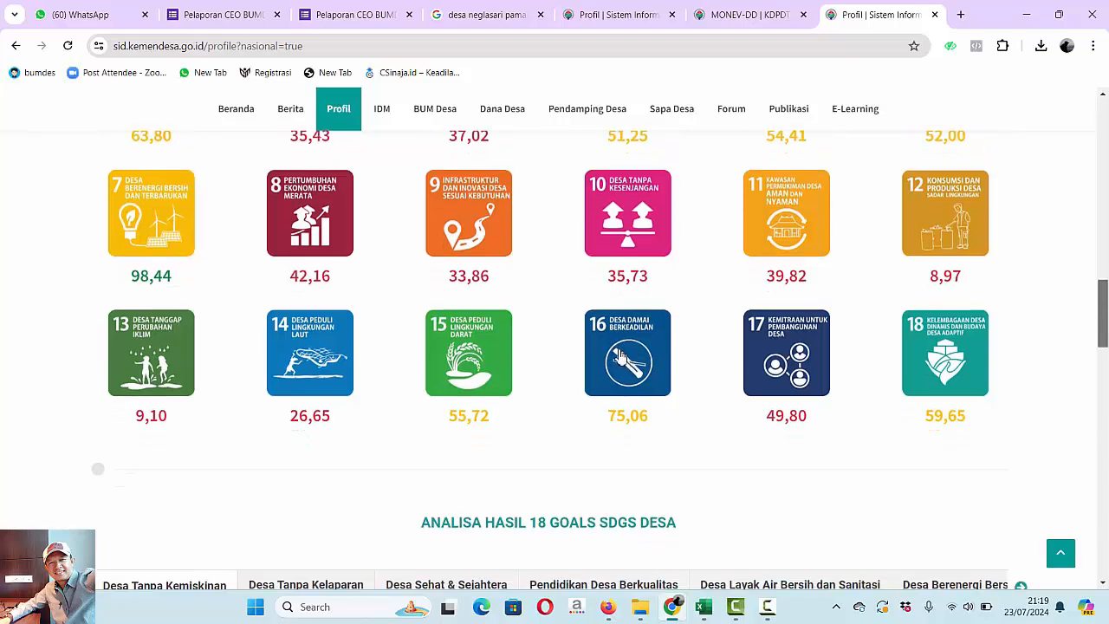
left_click(621, 357)
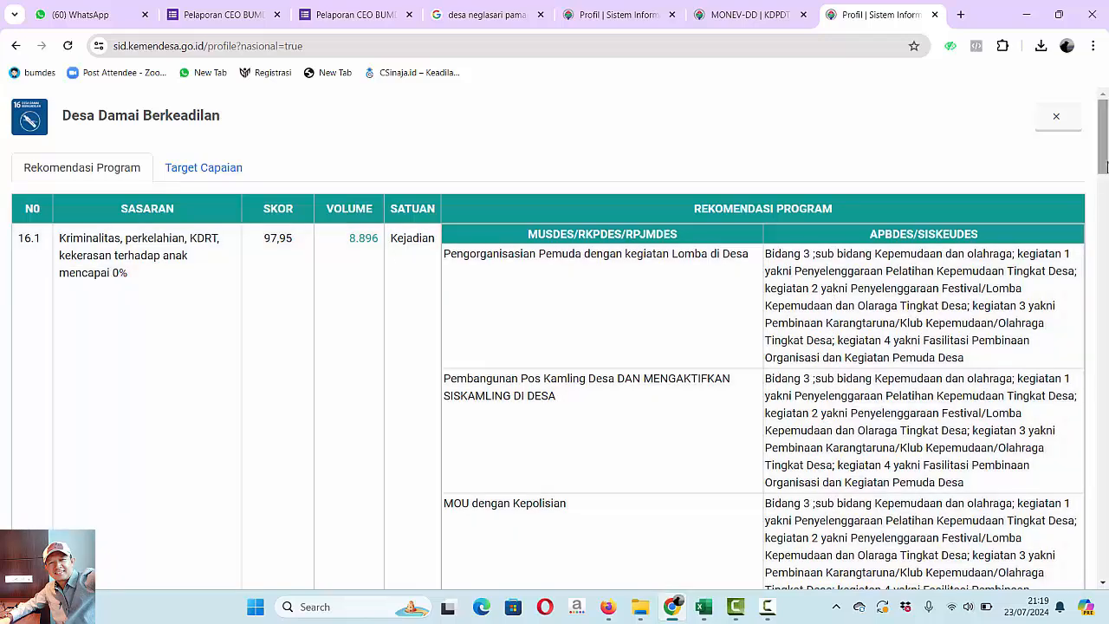
- Examine the recommended programs for targets 16.7 and 16.8 of Desa Damai Berkeadilan, and return to the Excel template
left_click_drag(1105, 167, 1106, 391)
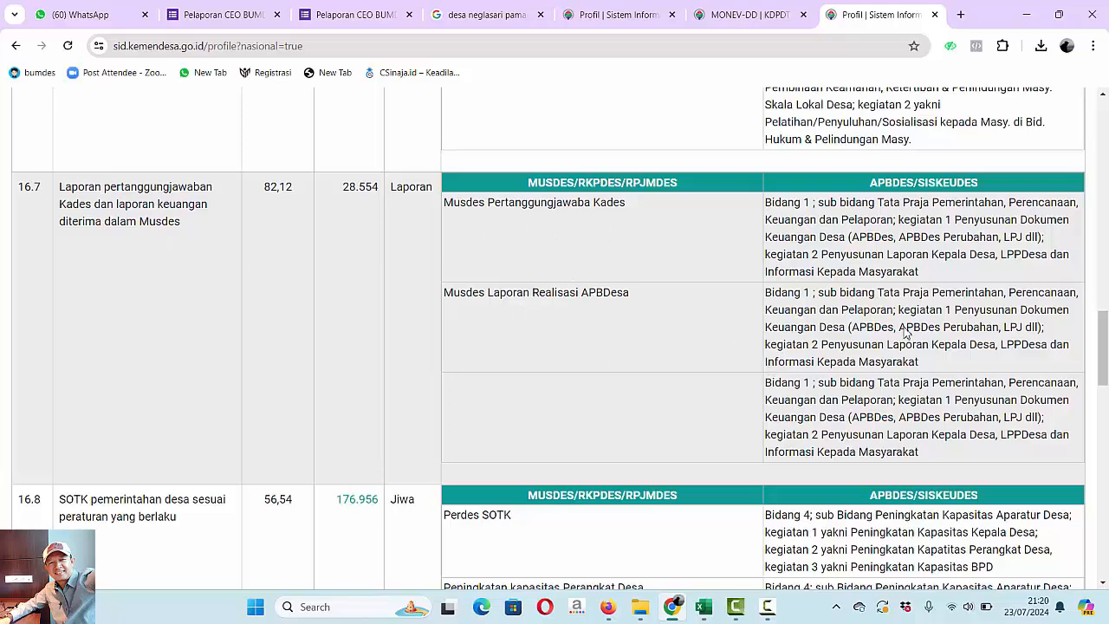
scroll(1103, 349, "down", 3)
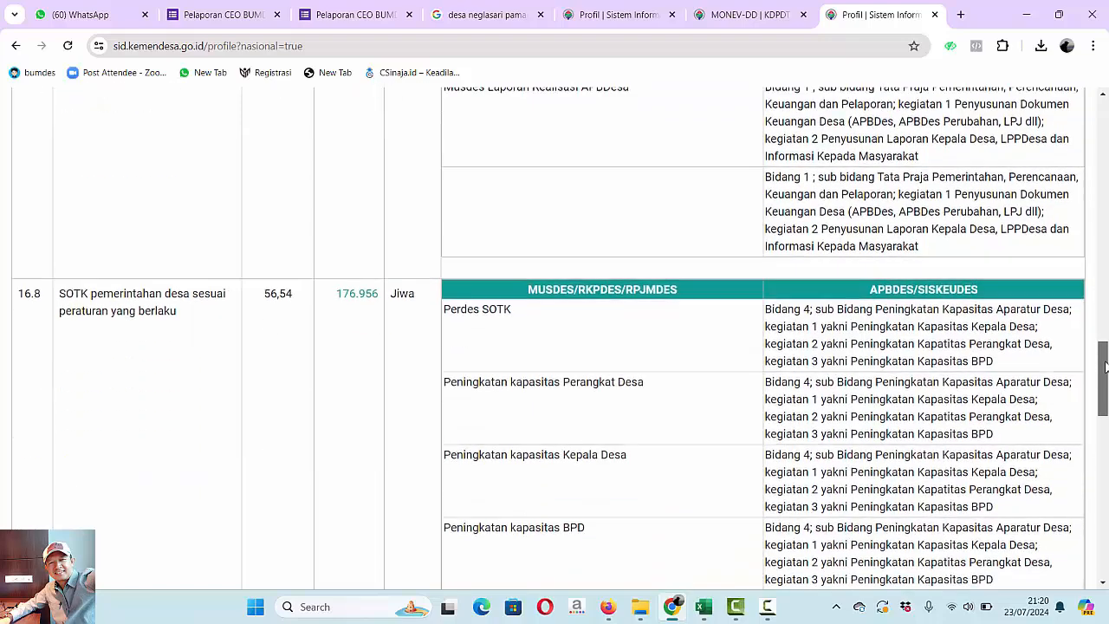
scroll(1104, 370, "up", 3)
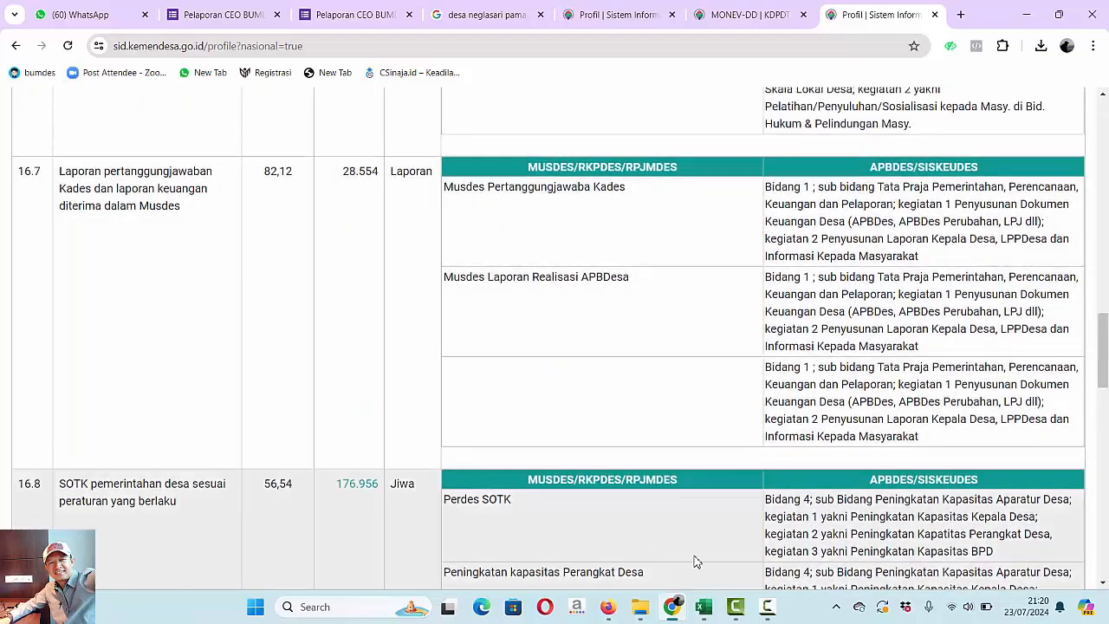
mouse_move(705, 609)
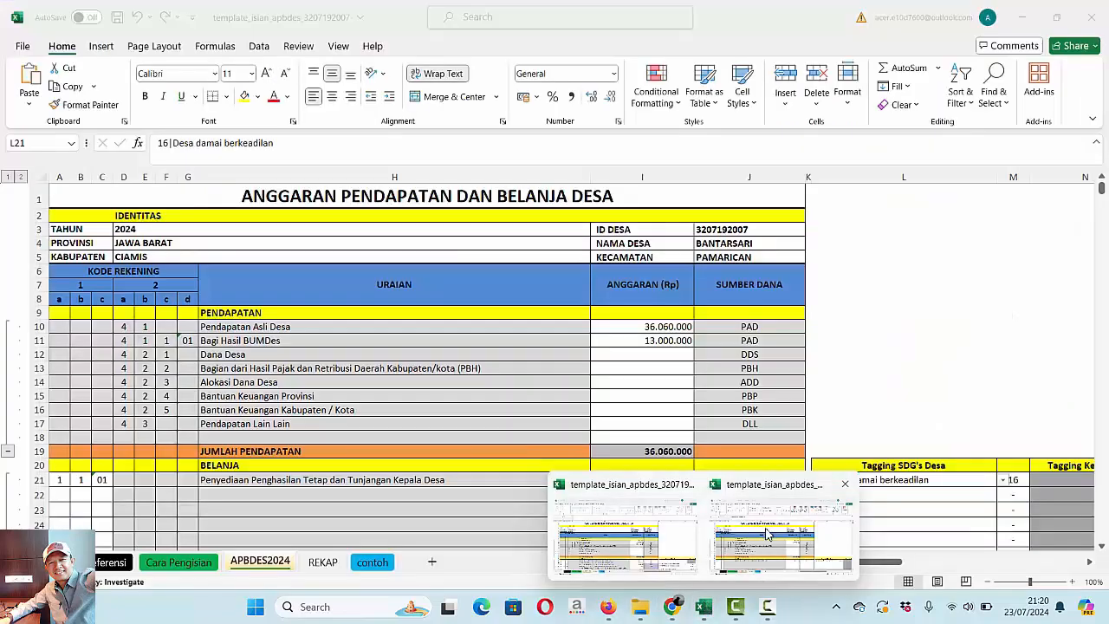
left_click(768, 534)
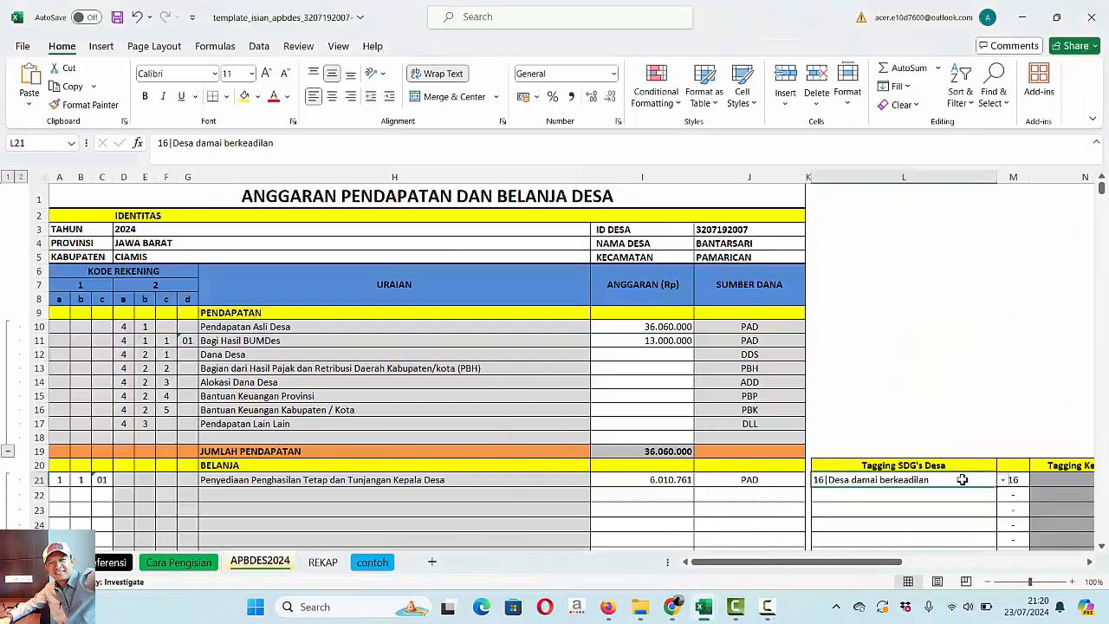
- Enter account code 1, 1, 02 in row 22 under BELANJA, checking the code against PAD.pdf in Firefox
left_click(60, 492)
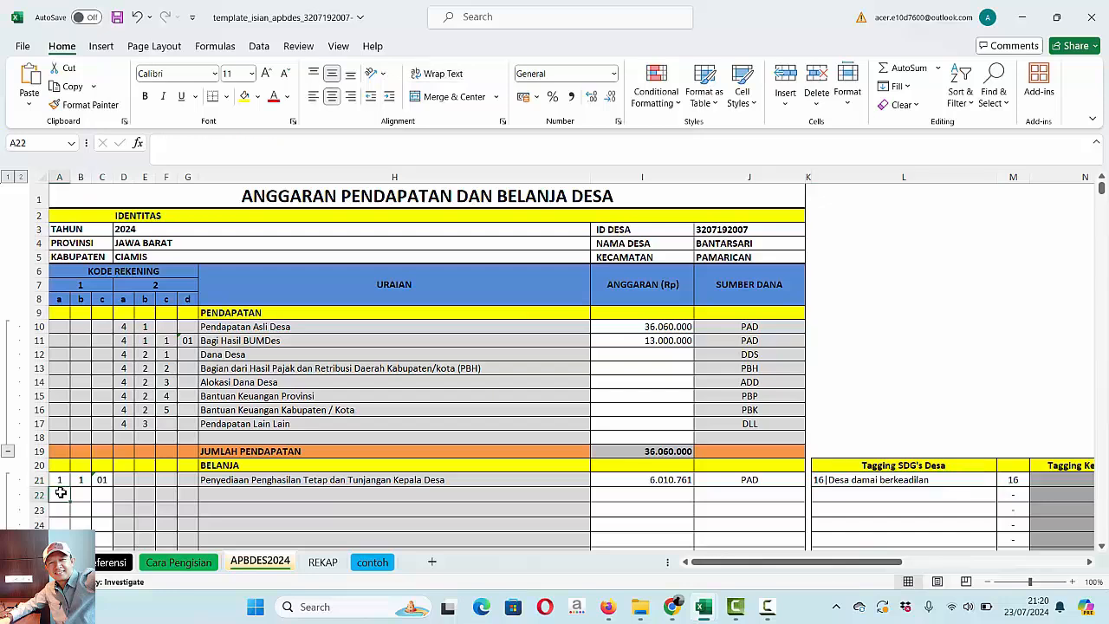
mouse_move(609, 608)
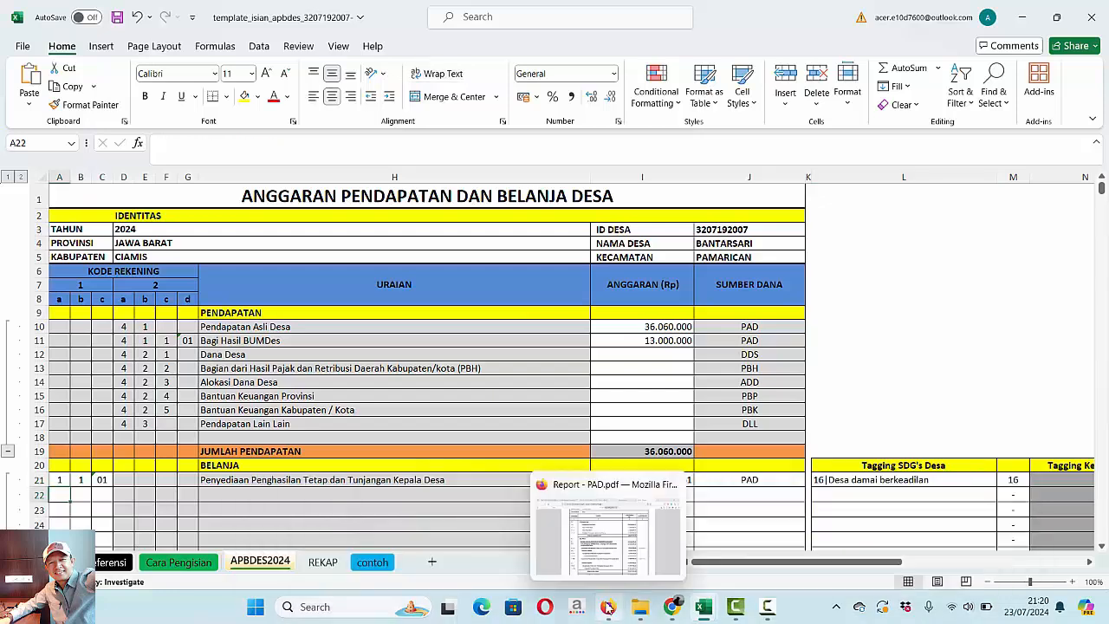
left_click(609, 559)
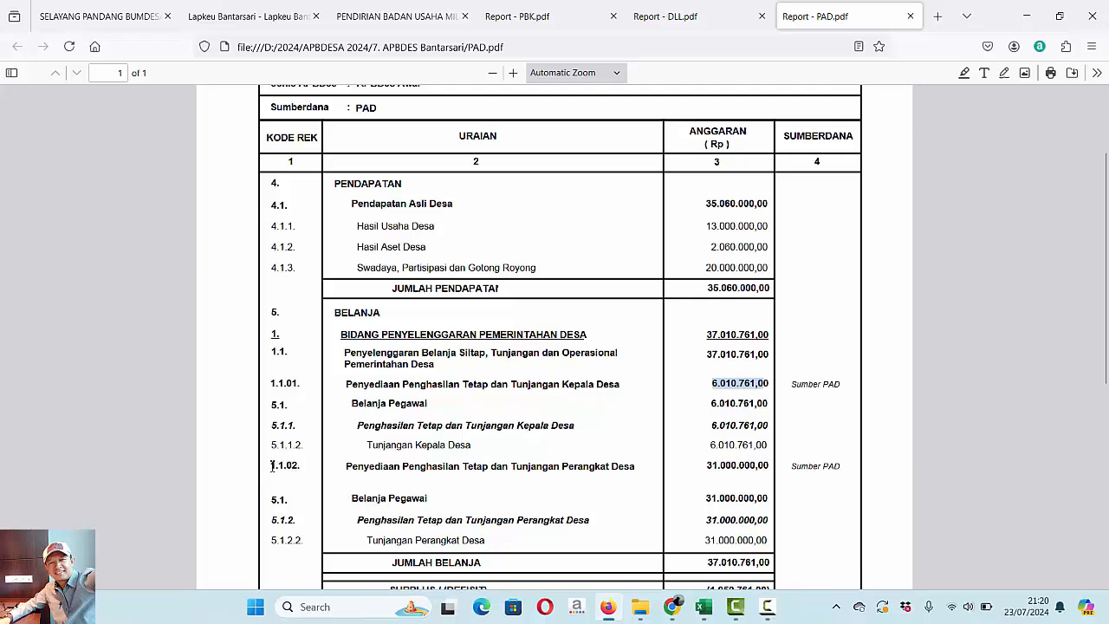
left_click_drag(298, 466, 478, 471)
left_click(475, 473)
mouse_move(715, 611)
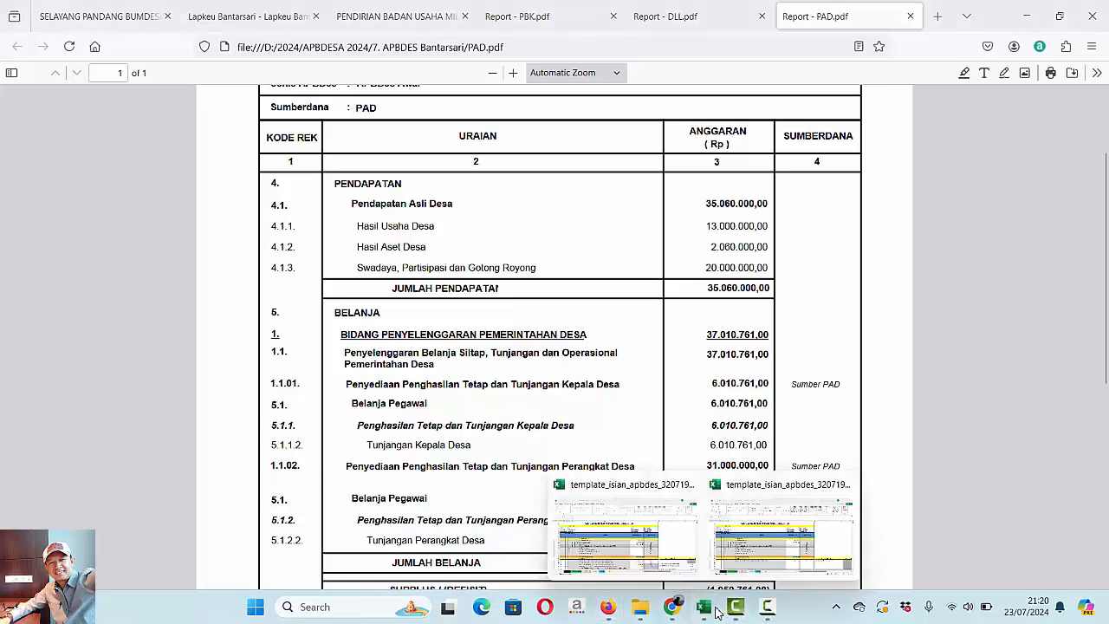
left_click(744, 525)
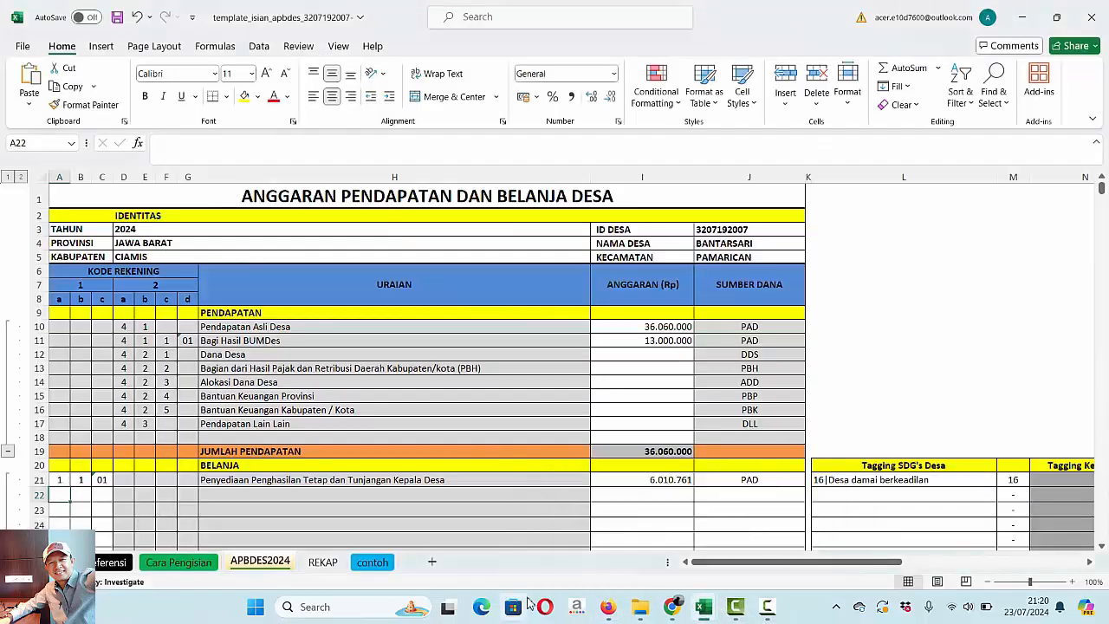
type("1")
key("Tab")
type("1")
key("Tab")
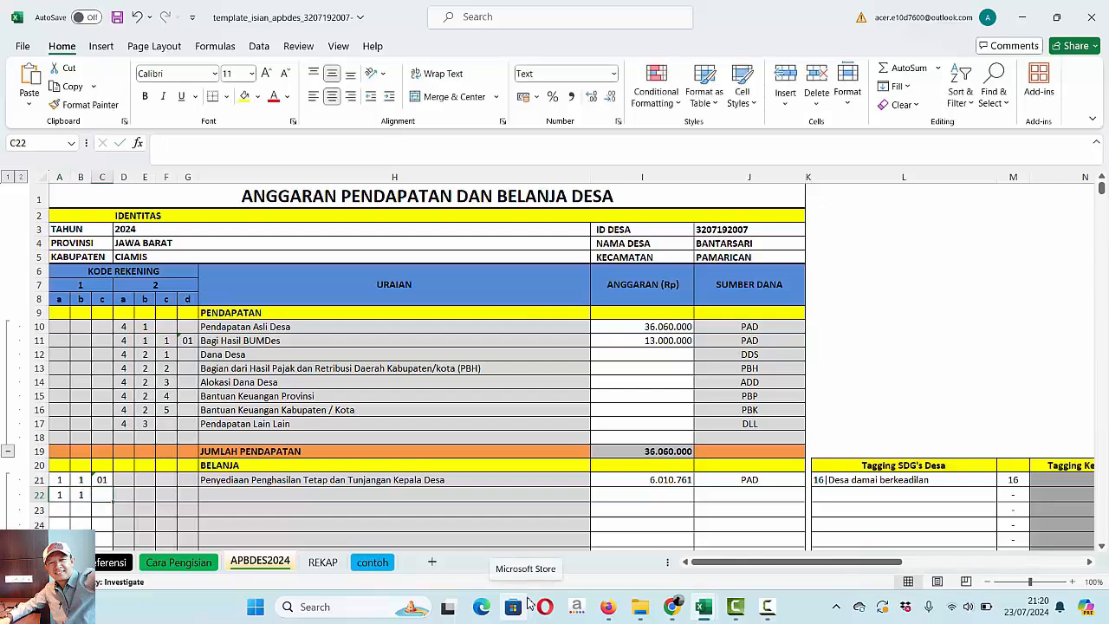
type("02")
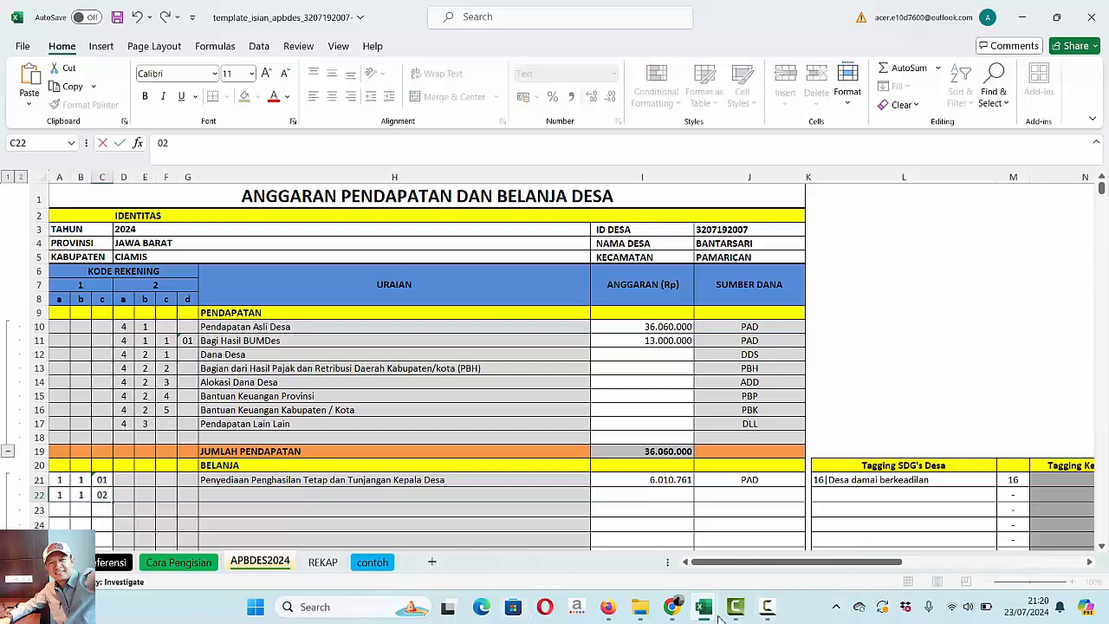
key("Tab")
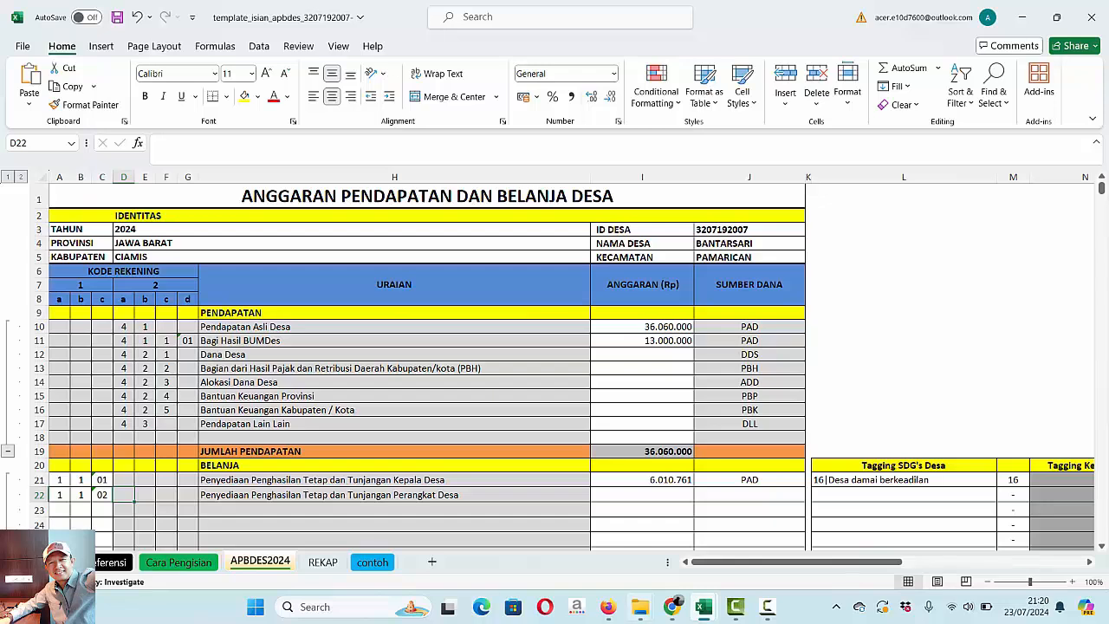
- Look up the amount of item 1.1.02 in PAD.pdf and enter 31.000.000 in the ANGGARAN cell of row 22
left_click(668, 496)
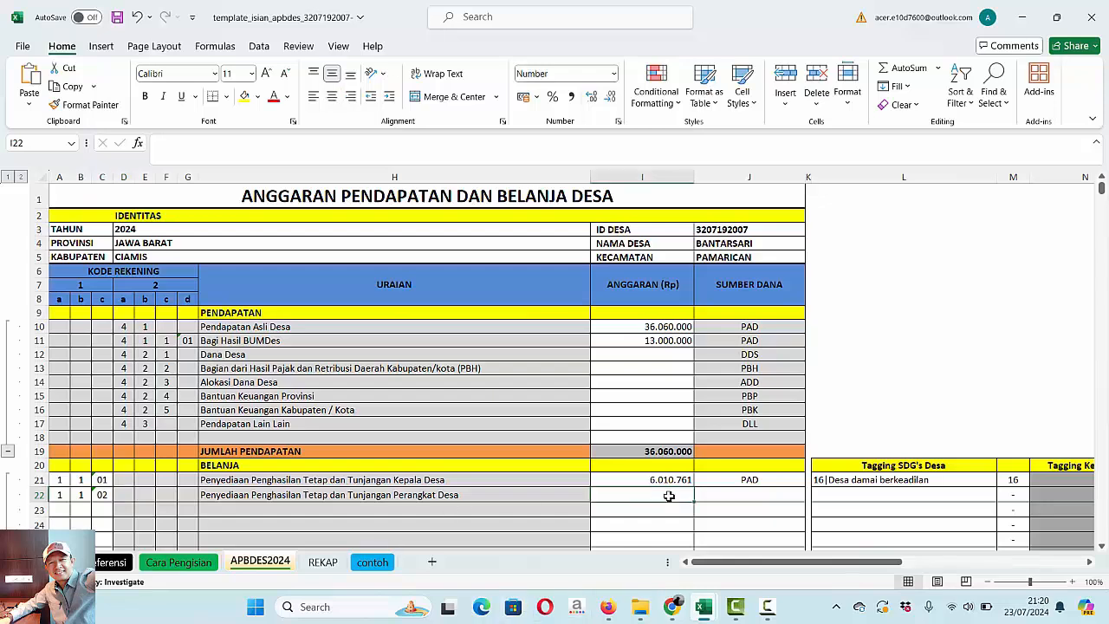
left_click(608, 613)
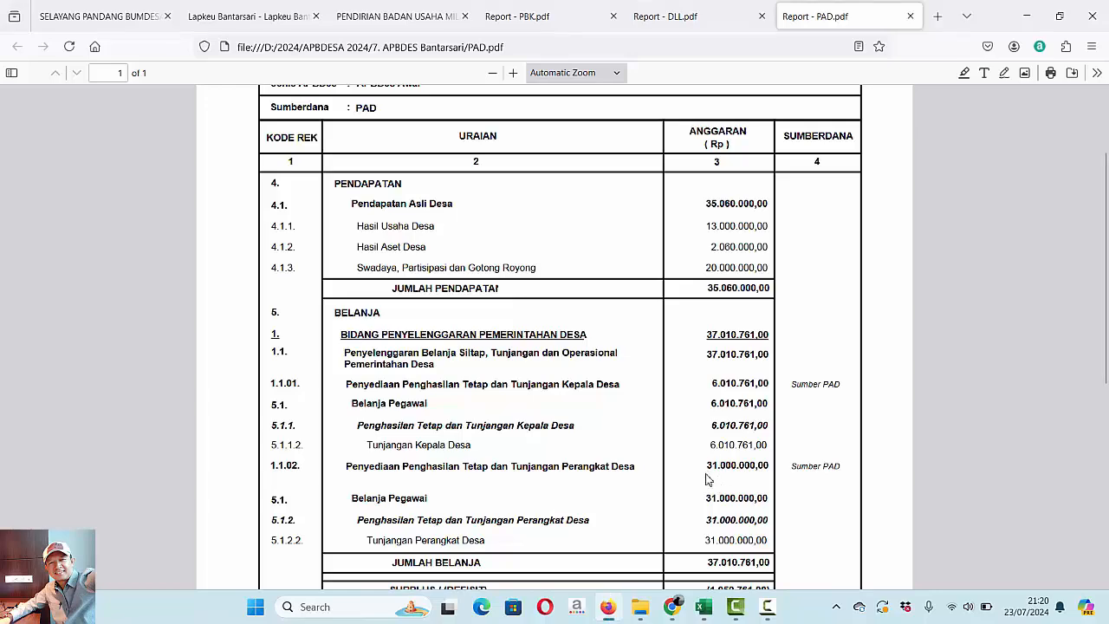
mouse_move(708, 615)
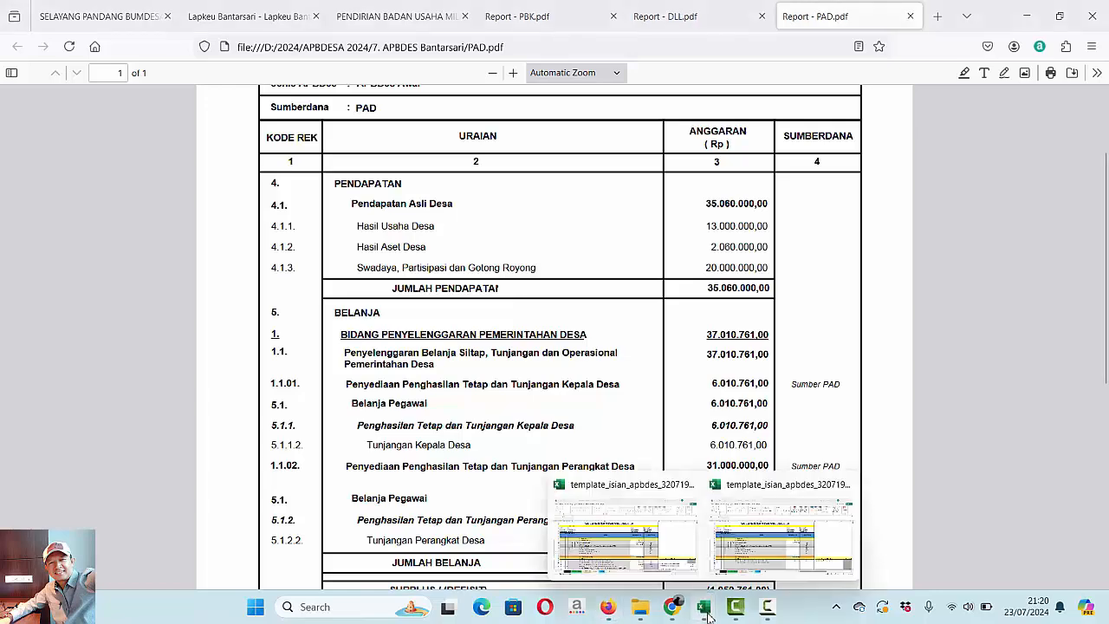
left_click(788, 537)
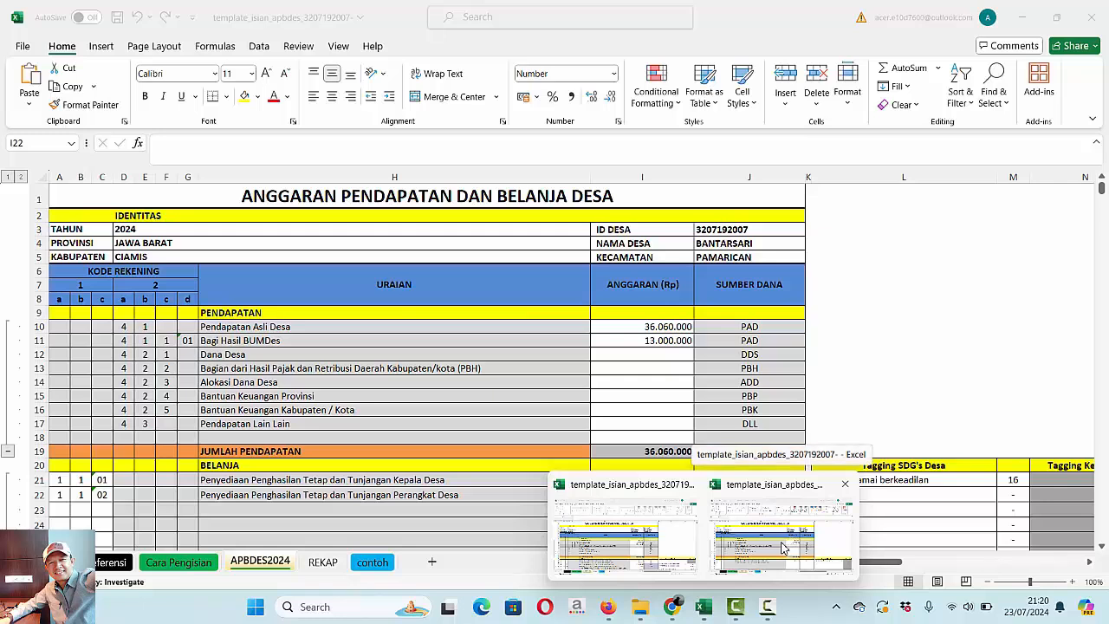
left_click(779, 554)
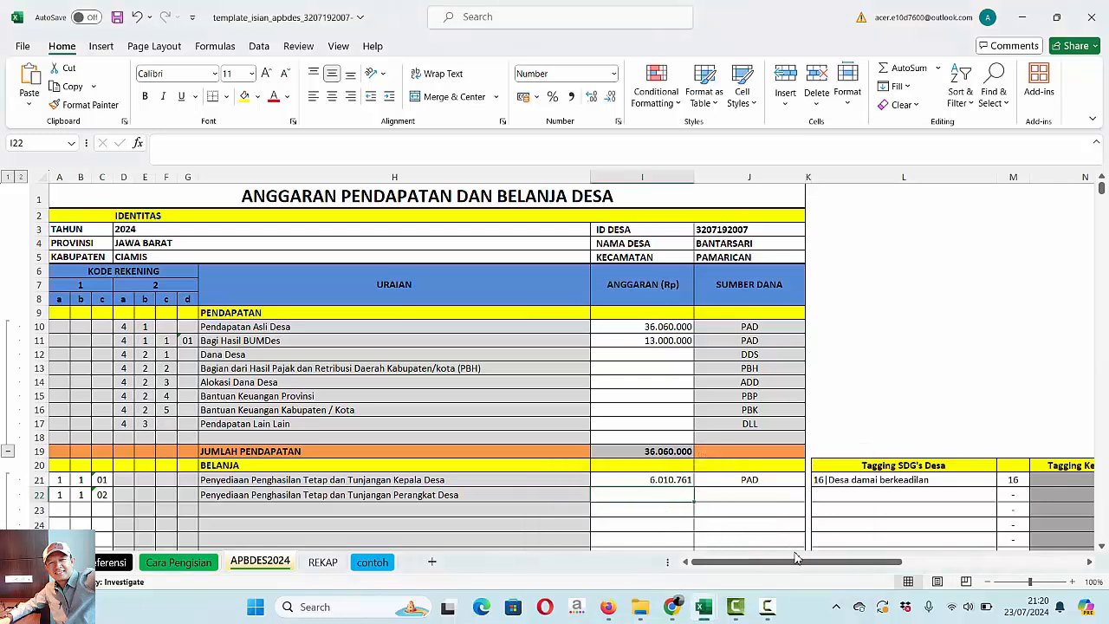
type("31000000")
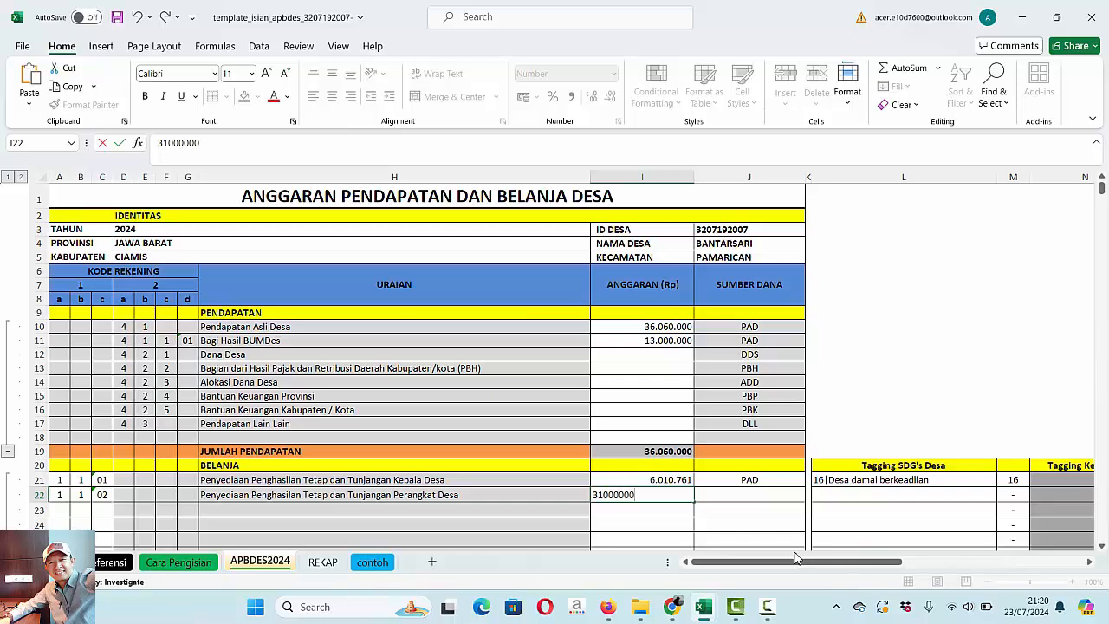
key("Return")
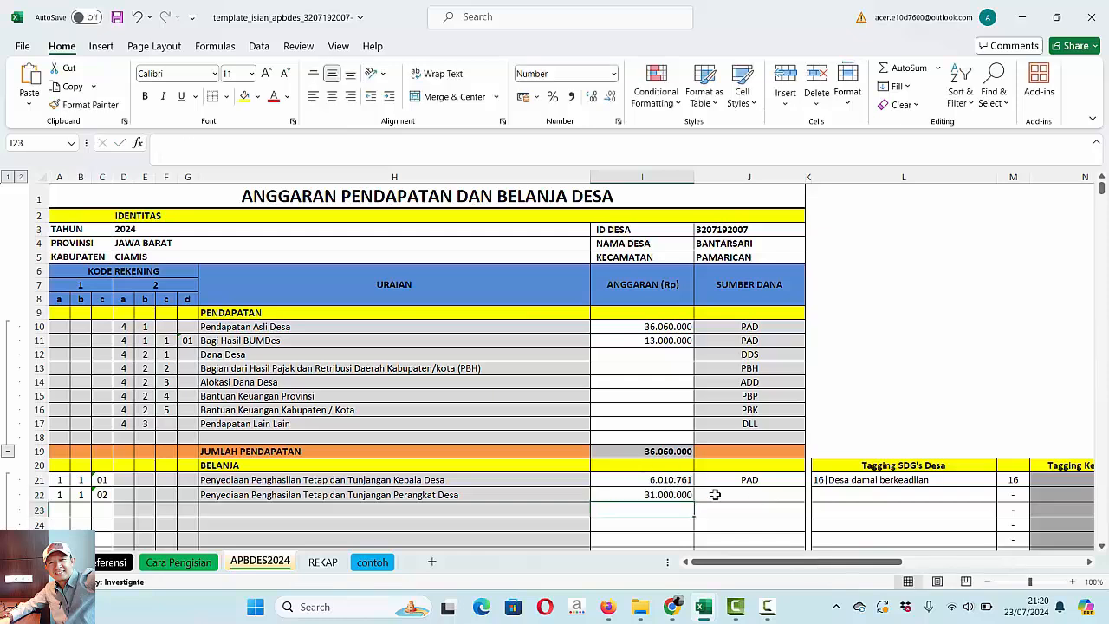
- Copy the PAD funding source and the 16|Desa damai berkeadilan tag from row 21 to row 22
left_click(755, 498)
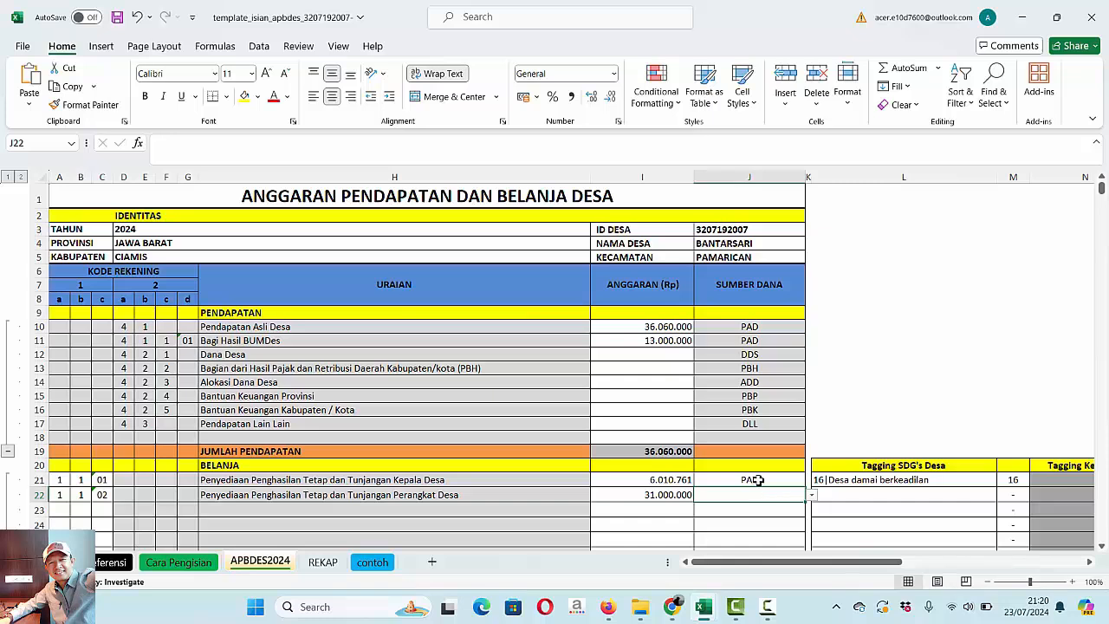
left_click(757, 479)
key("shift+Right")
key("shift+Right")
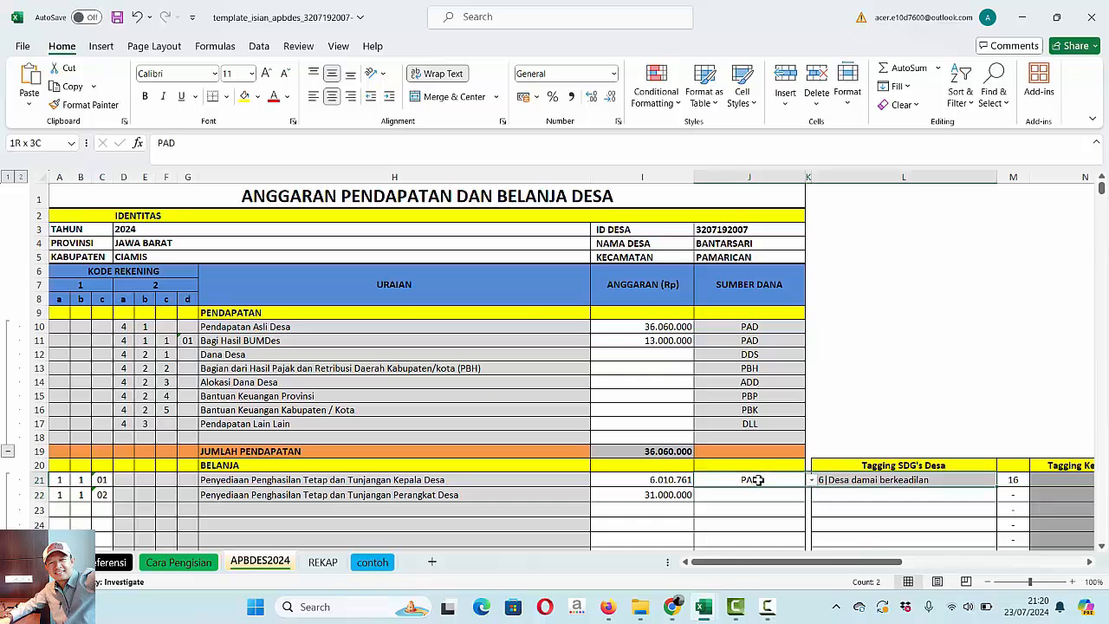
key("ctrl+c")
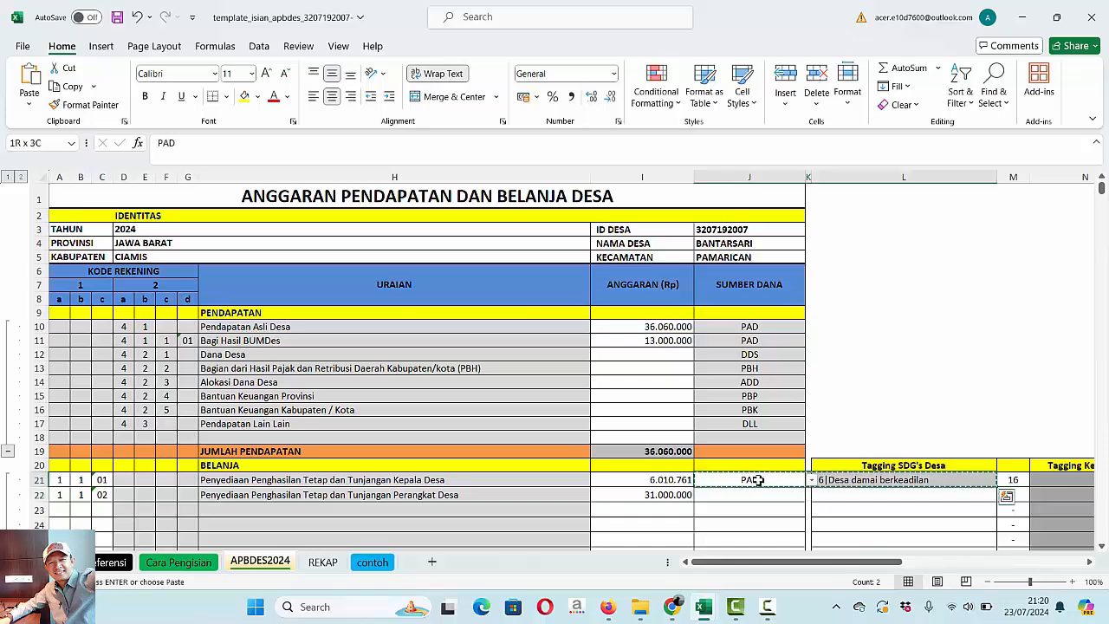
key("Down")
key("ctrl+v")
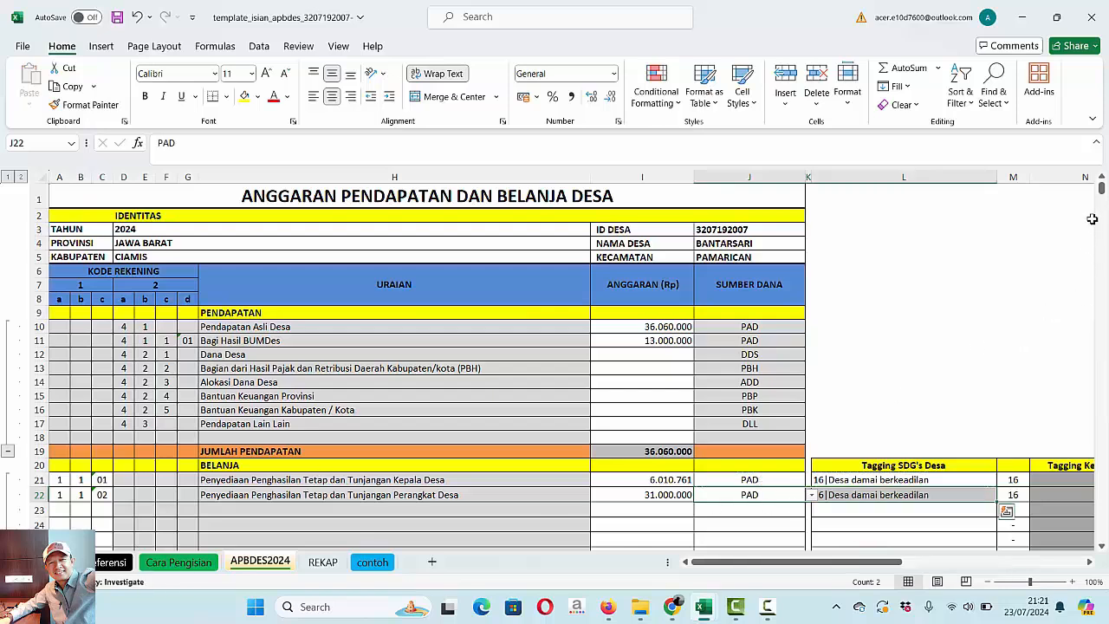
- Check the SISA LEBIH / (KURANG) PERHITUNGAN ANGGARAN value in row 230 at the end of the sheet
left_click_drag(1102, 188, 1101, 262)
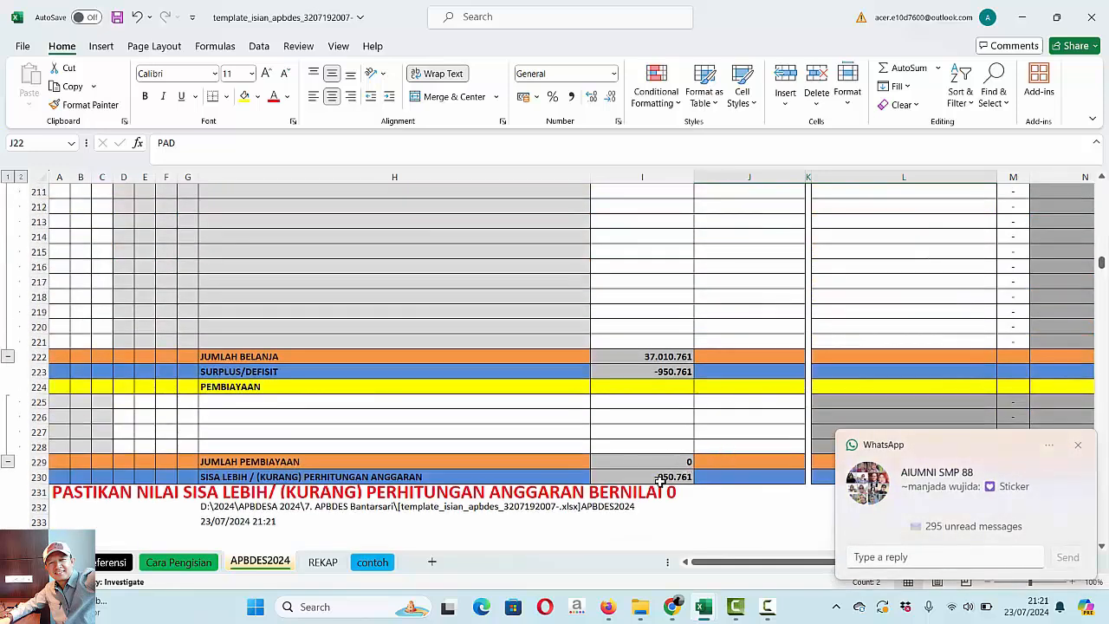
left_click(386, 477)
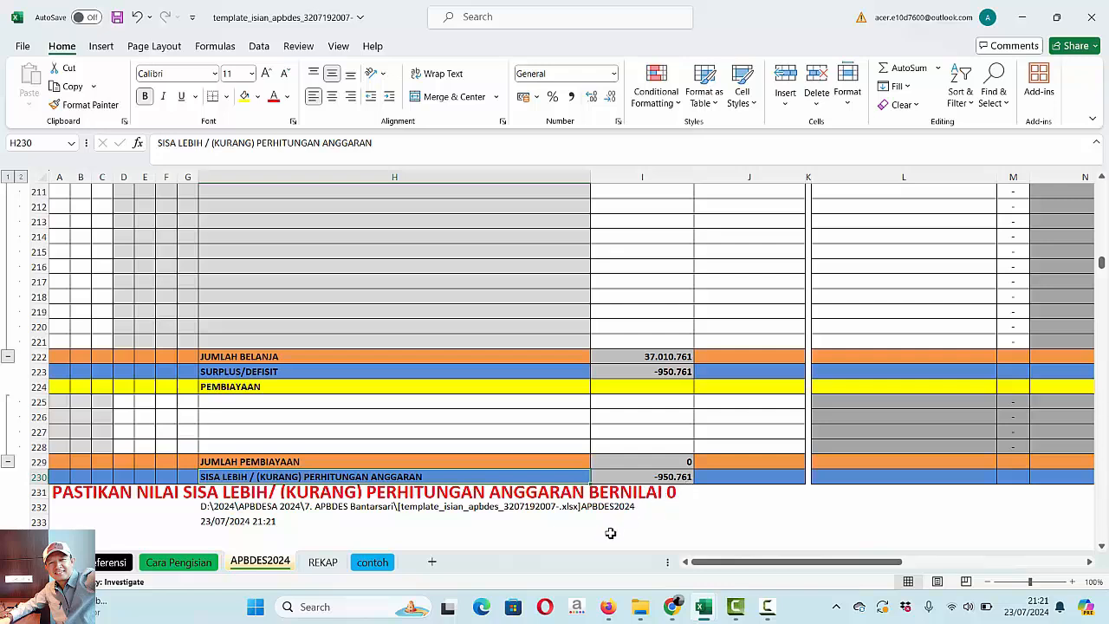
- Look up the PEMBIAYAAN section and the previous year's SILPA in PAD.pdf in Firefox, and return to the template workbook in Excel
mouse_move(704, 604)
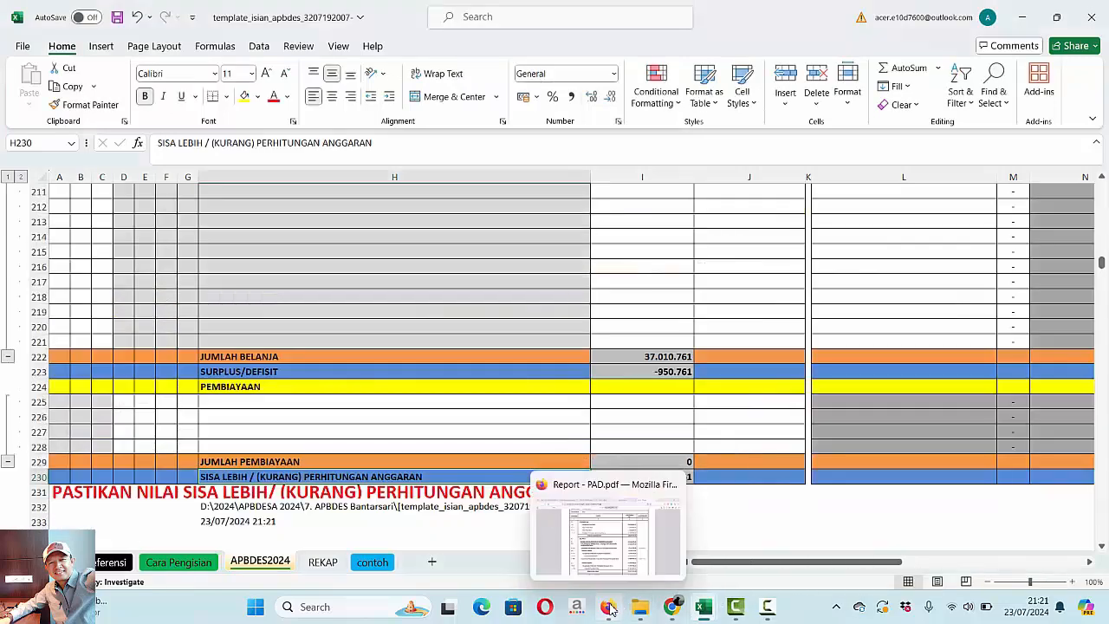
left_click(610, 609)
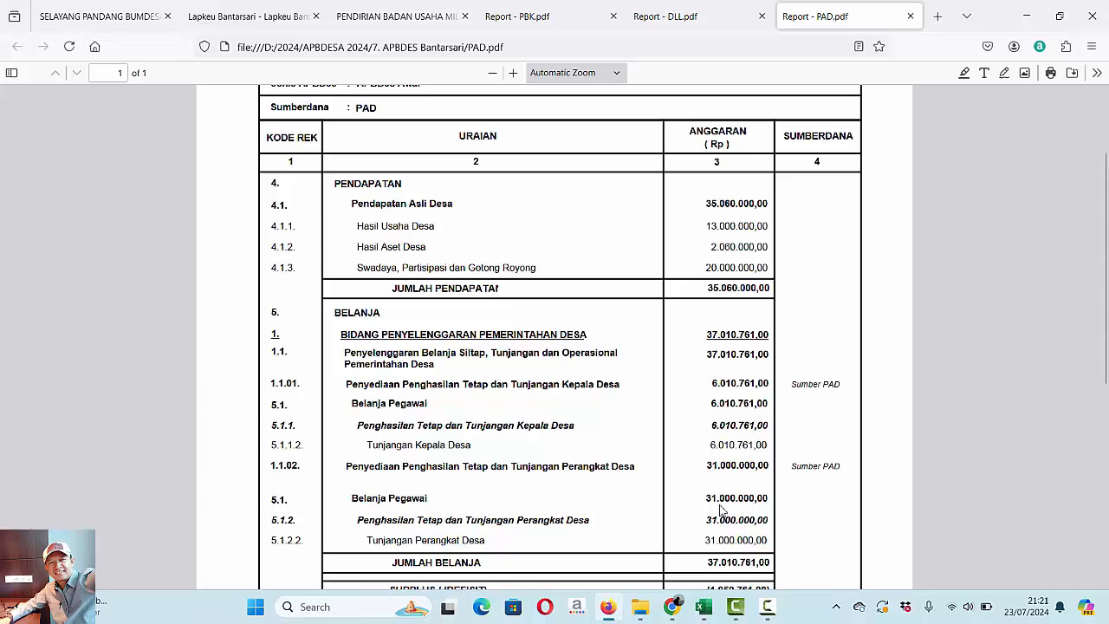
scroll(720, 510, "down", 3)
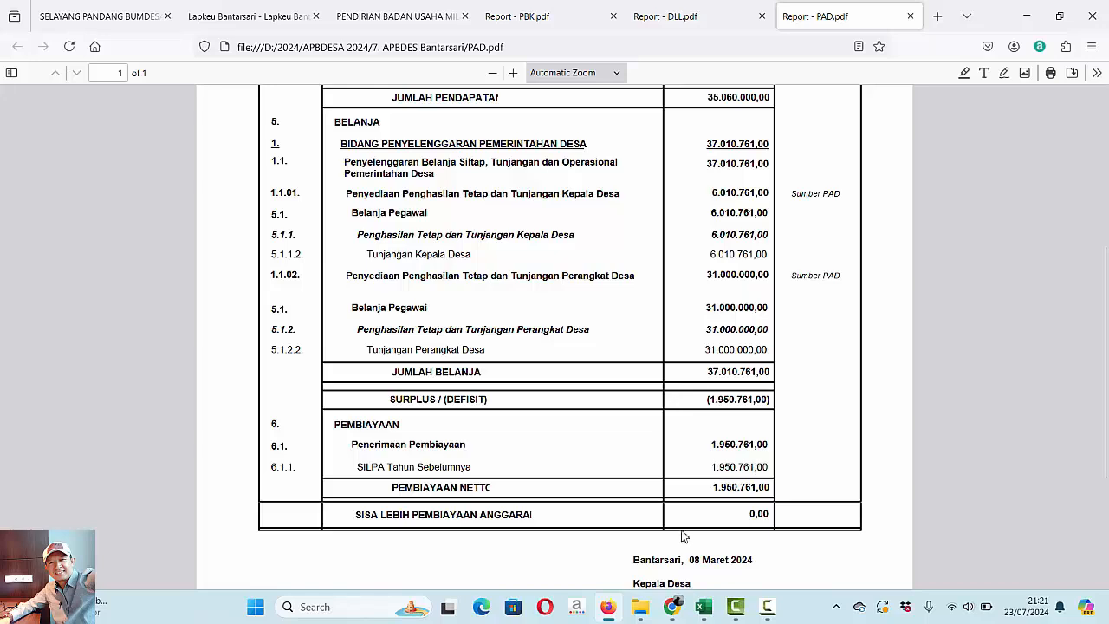
mouse_move(704, 606)
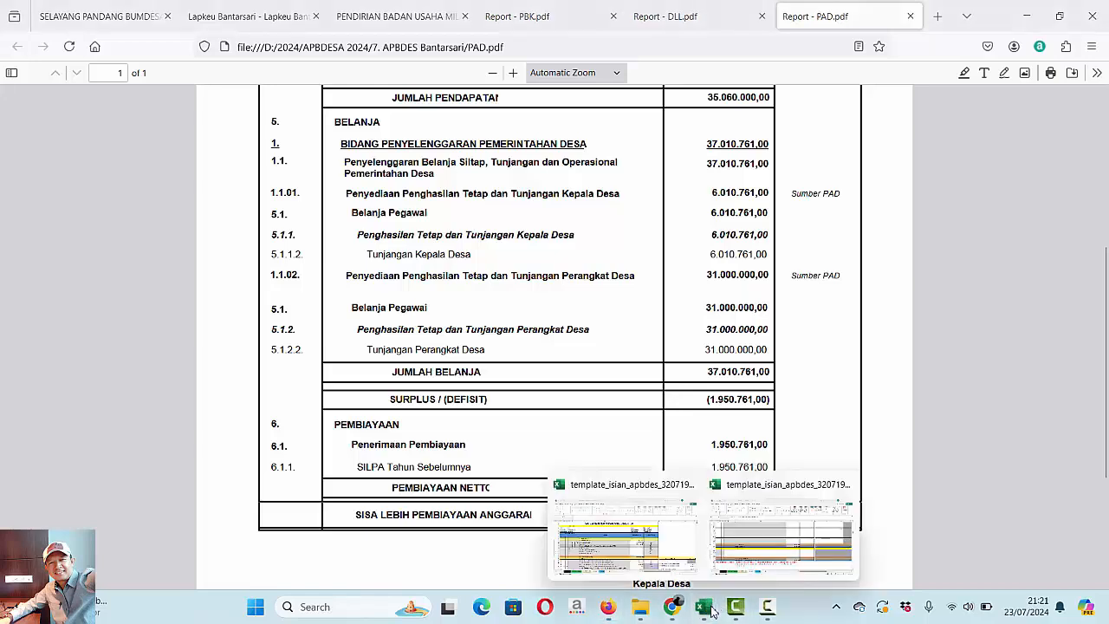
left_click(773, 565)
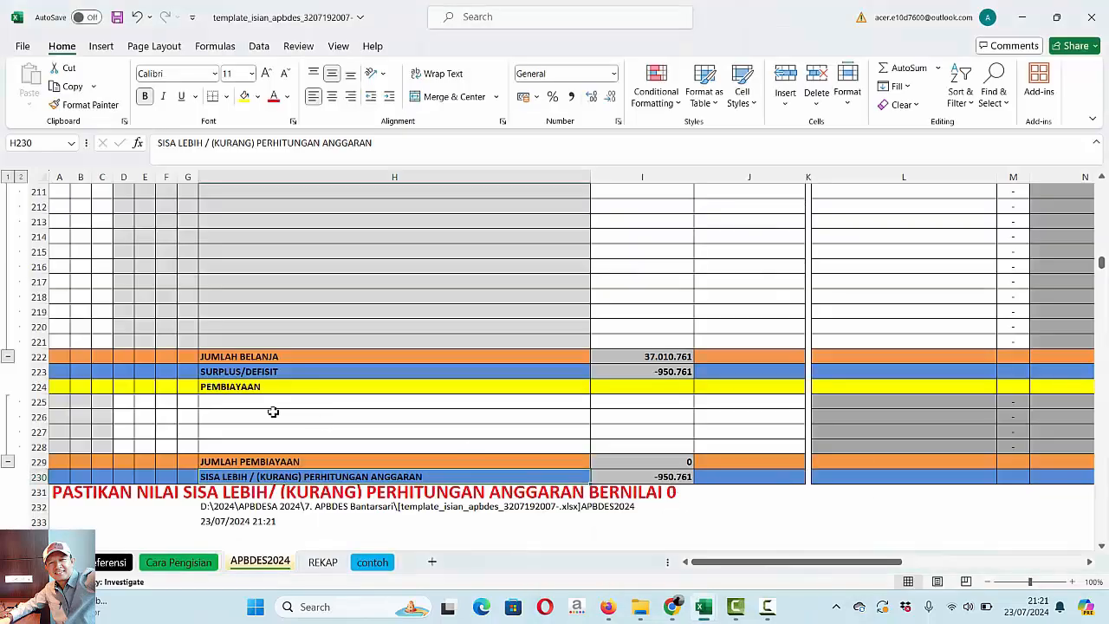
- Enter account code 6, 1, 1 in row 225 under PEMBIAYAAN, checking the code against PAD.pdf in Firefox
left_click(123, 399)
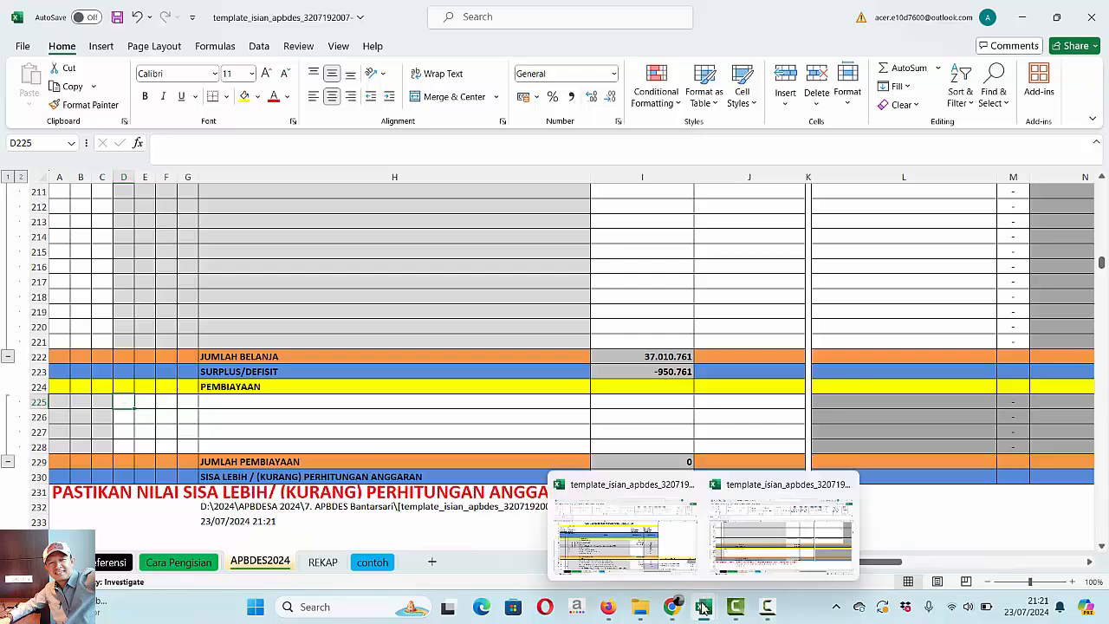
left_click(608, 608)
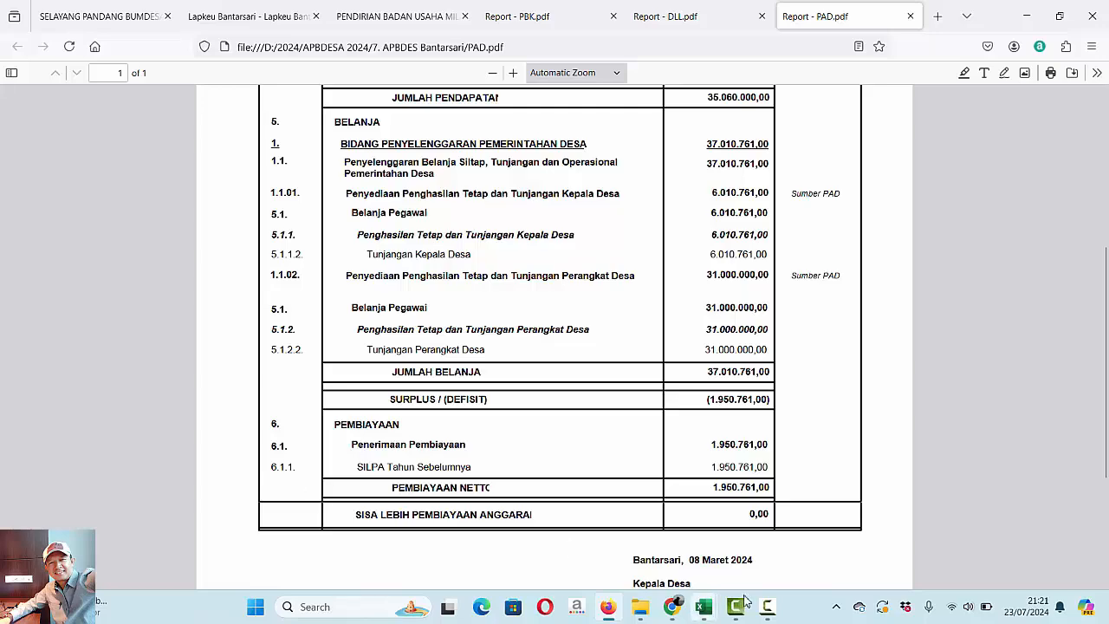
mouse_move(706, 612)
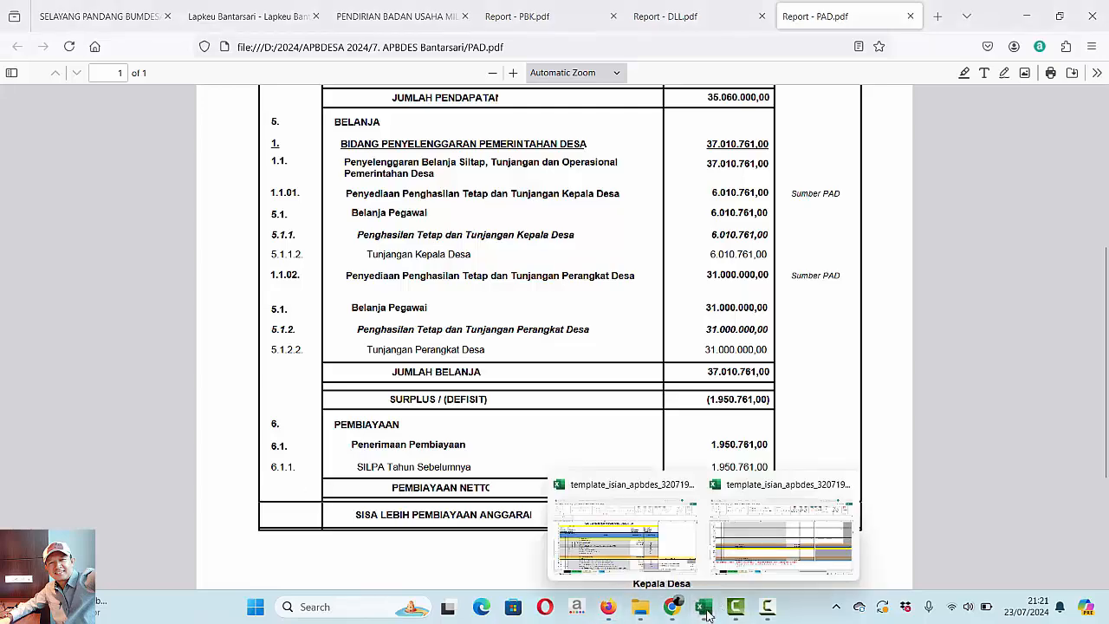
left_click(810, 554)
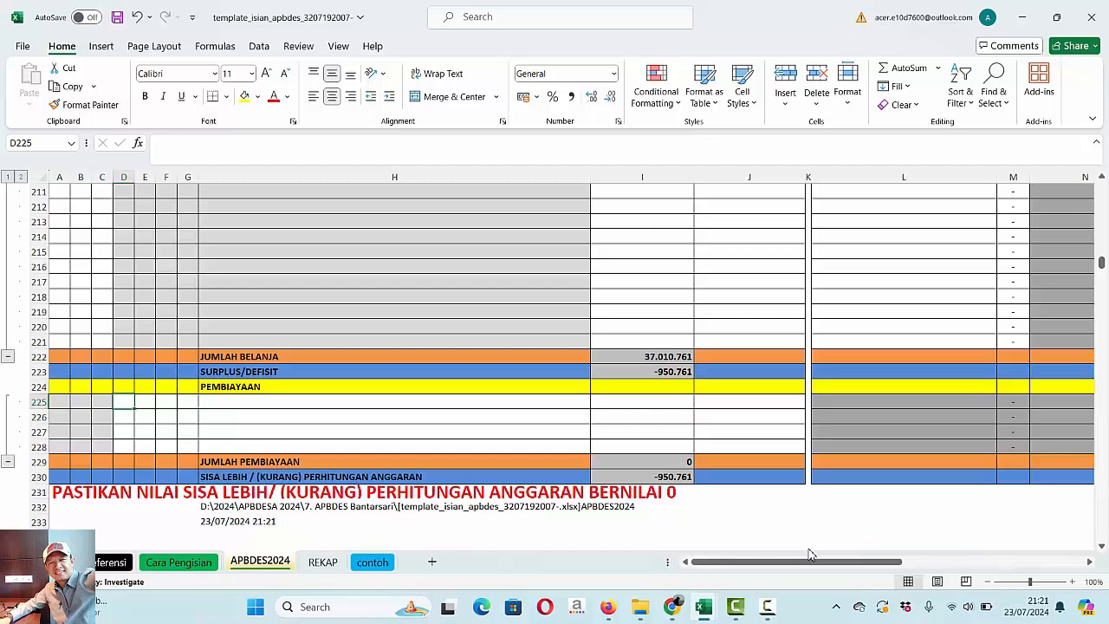
type("6")
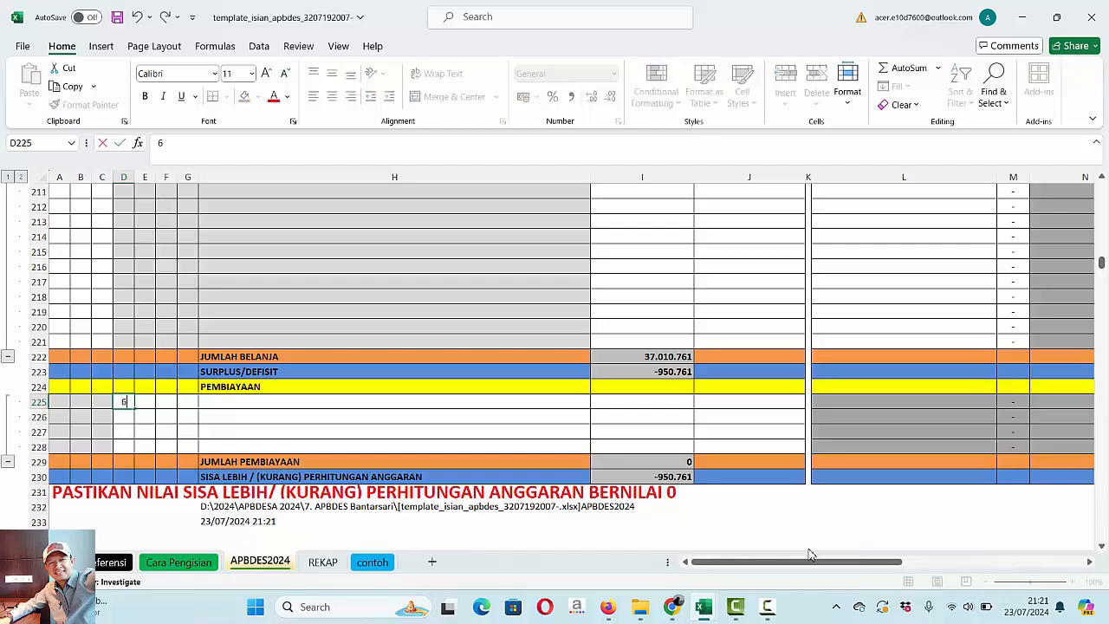
key("Tab")
type("1")
key("Tab")
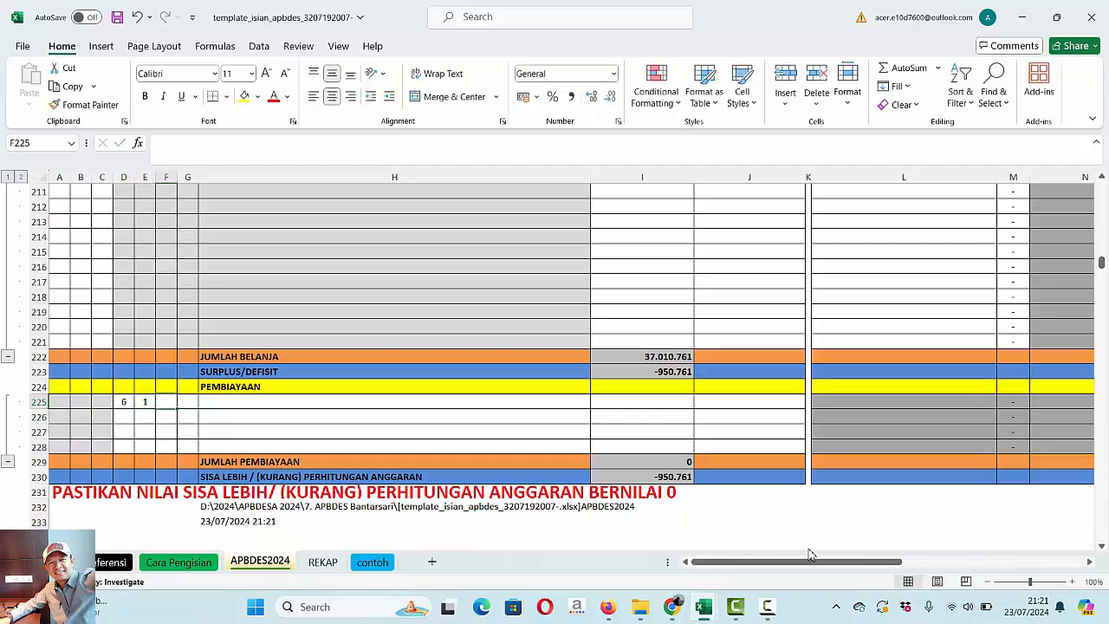
type("1")
key("Tab")
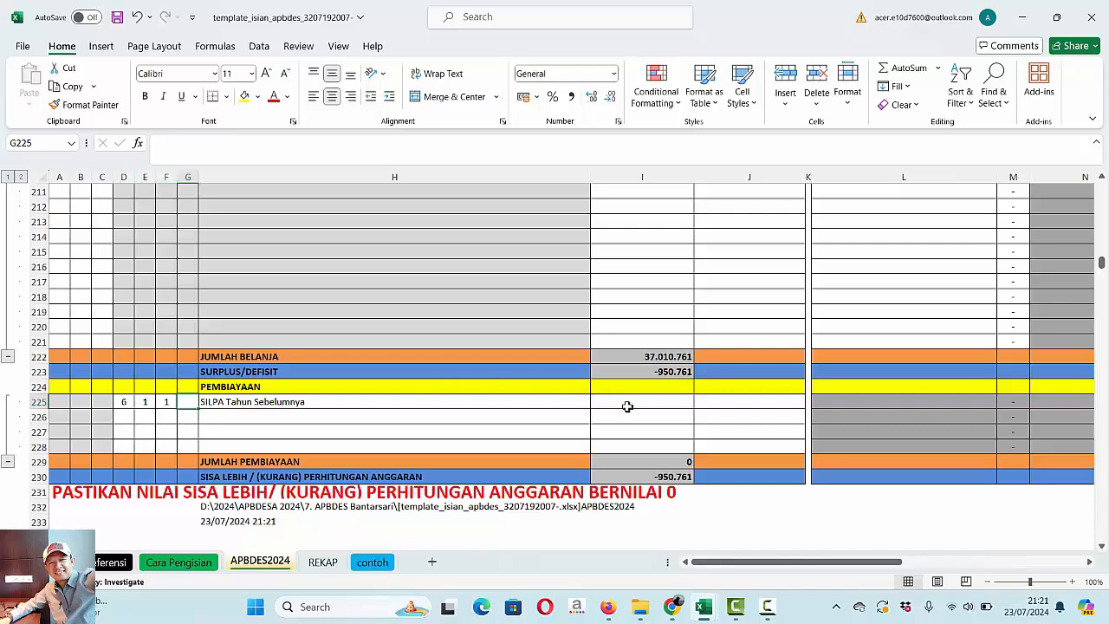
- Enter 950.761 as the ANGGARAN amount for SILPA Tahun Sebelumnya in row 225
left_click(627, 407)
type("95076")
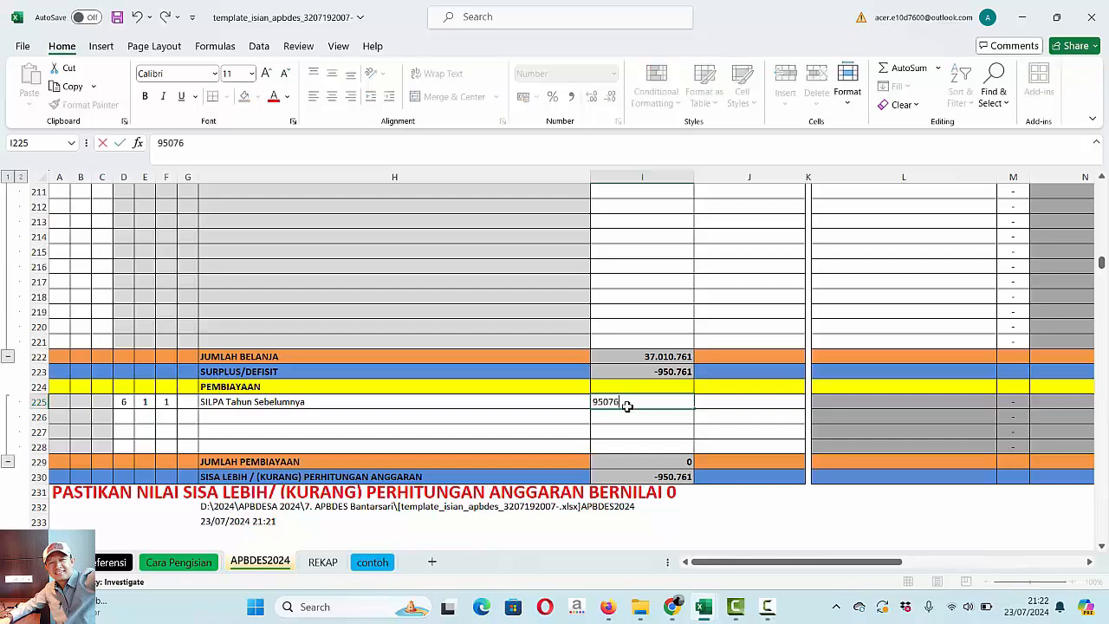
type("0.761")
key("Return")
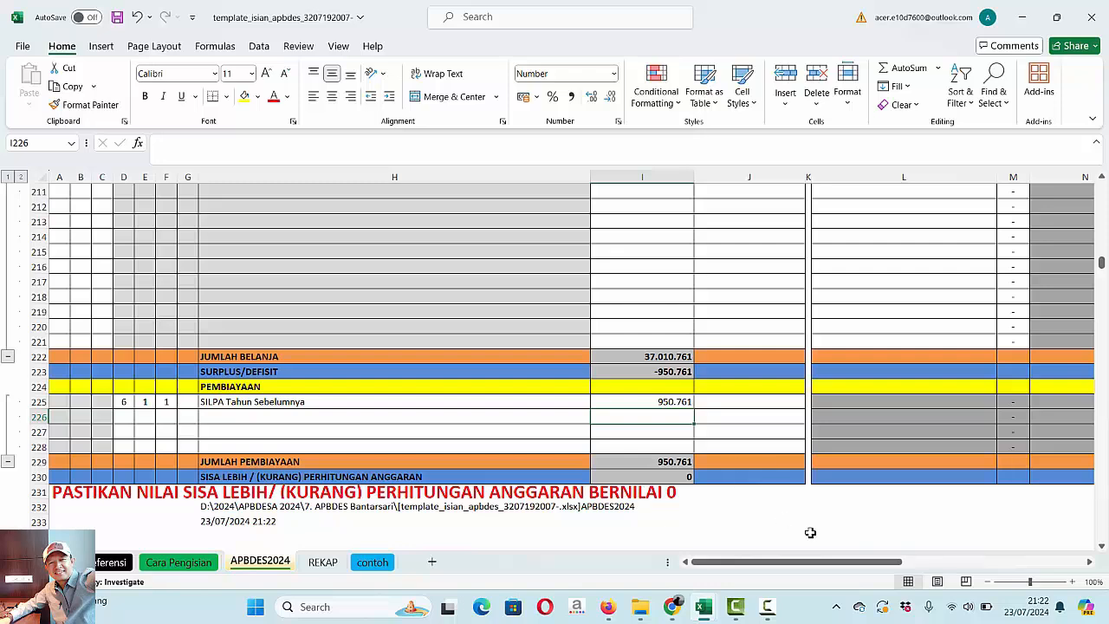
- Compare the financing rows with PAD.pdf, and review the PAD entries from PENDAPATAN down to the remaining balance in row 230
left_click(608, 607)
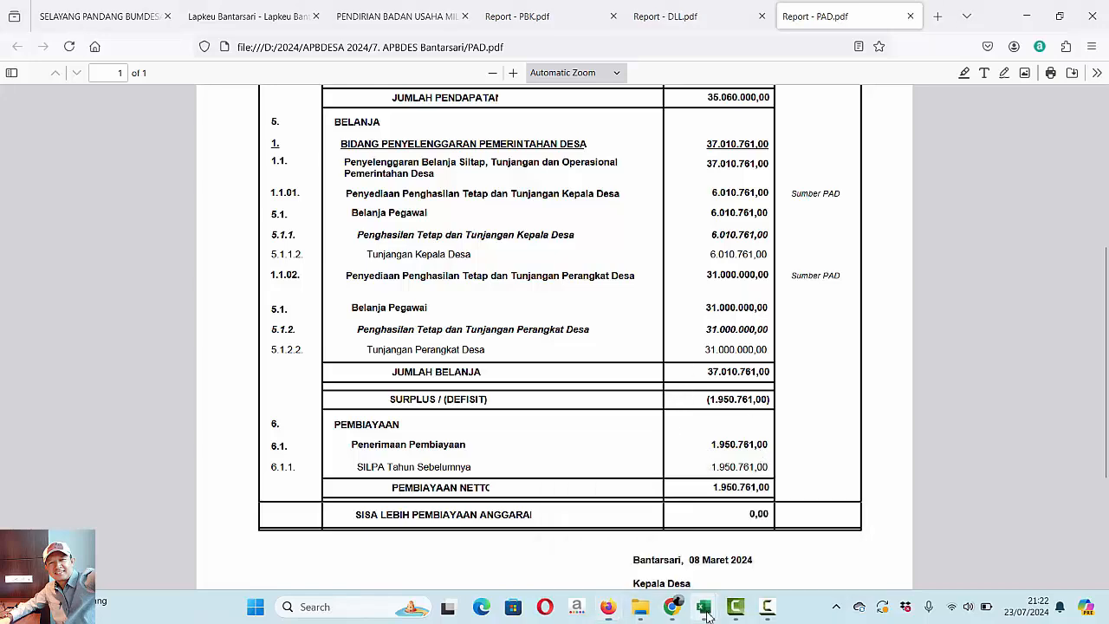
mouse_move(706, 613)
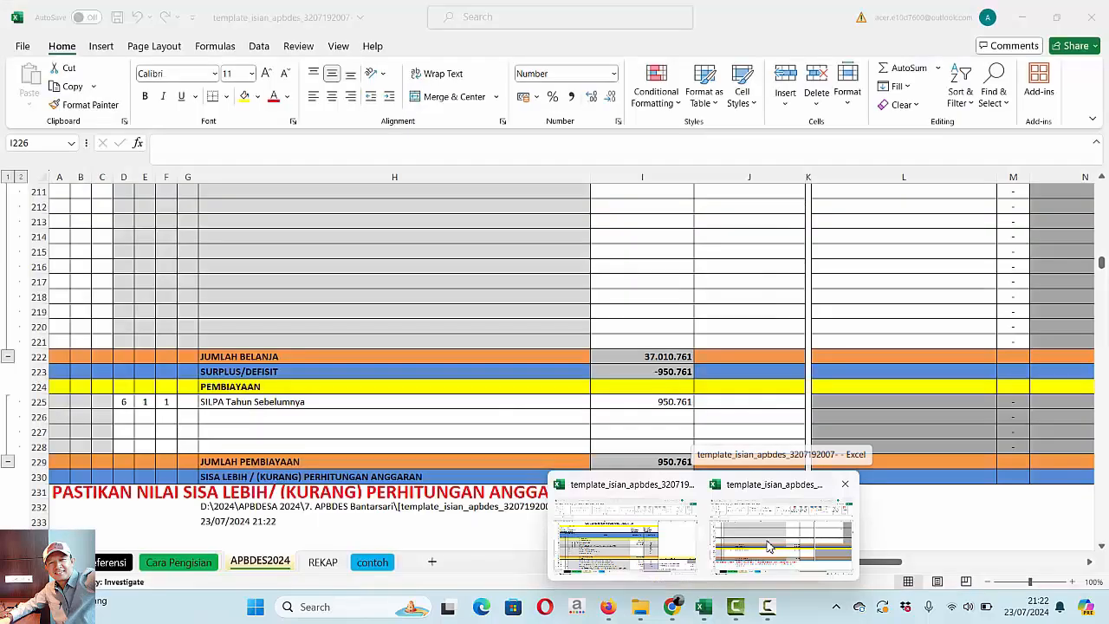
left_click(766, 546)
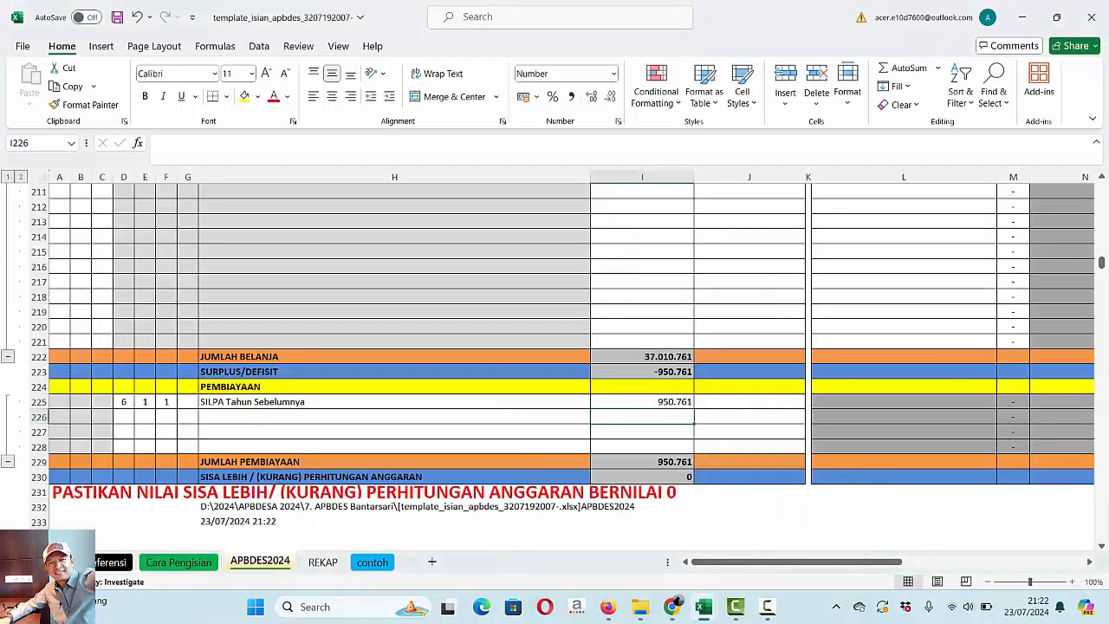
left_click_drag(1103, 263, 1102, 188)
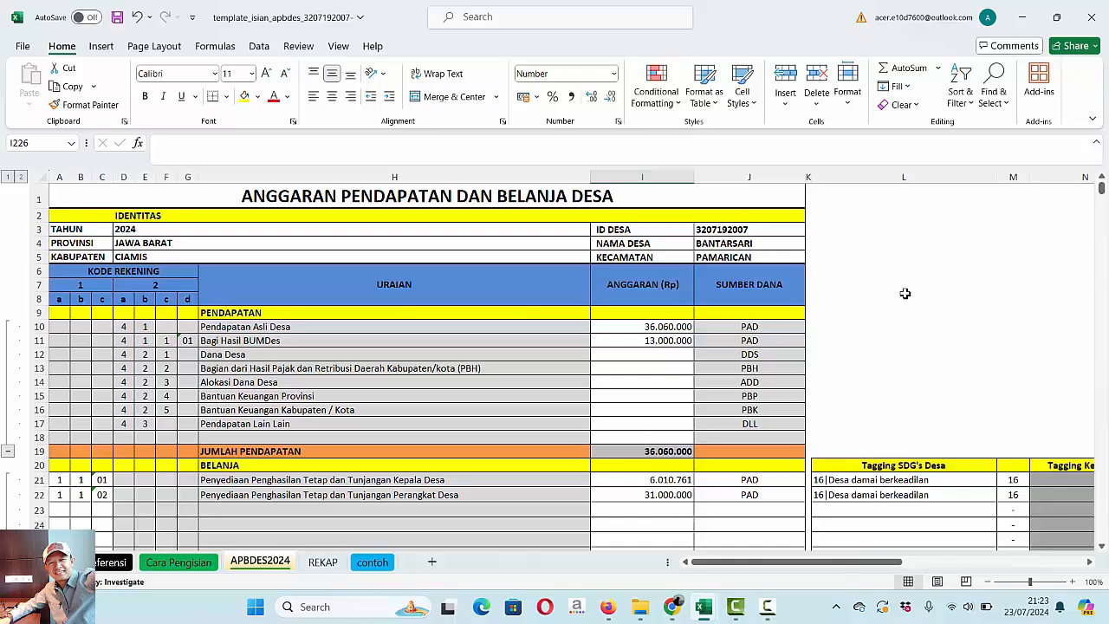
left_click_drag(1102, 195, 1101, 262)
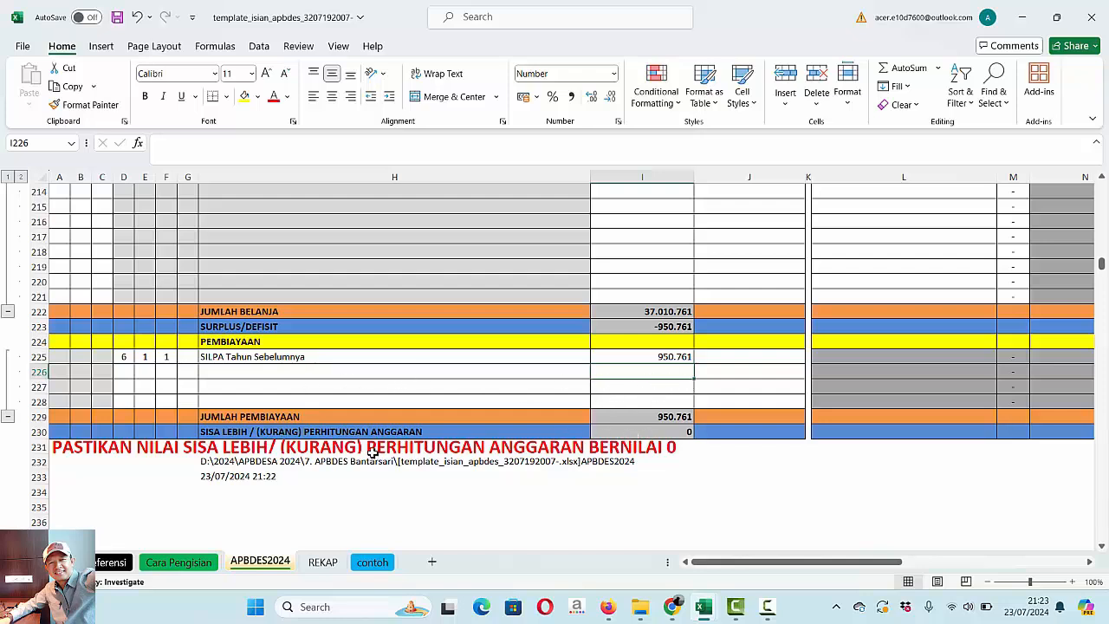
left_click(440, 431)
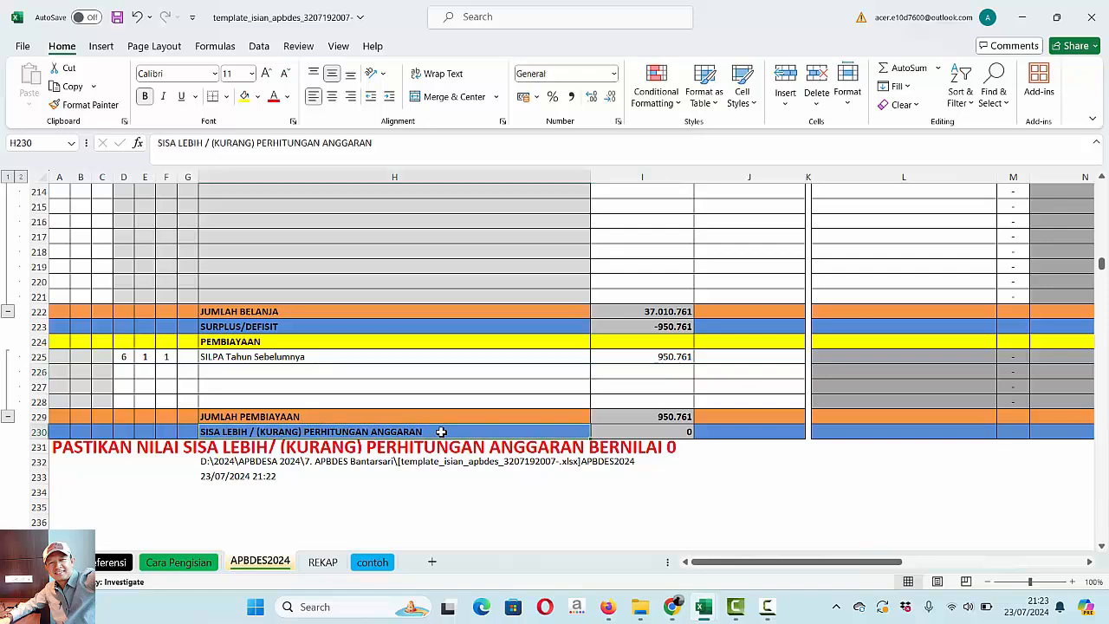
left_click(608, 606)
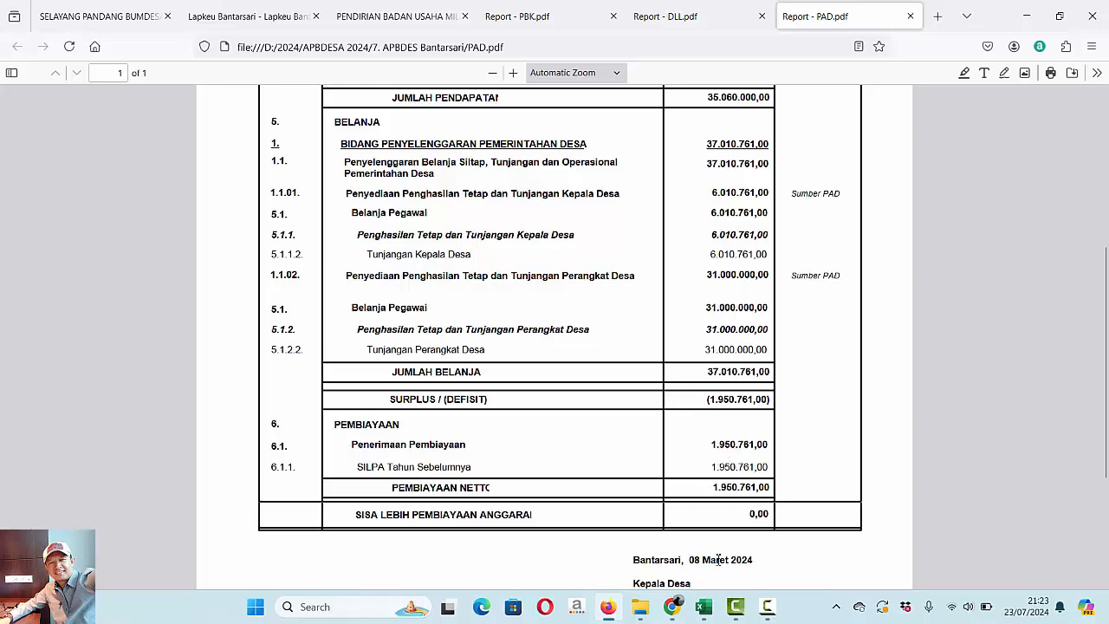
mouse_move(714, 611)
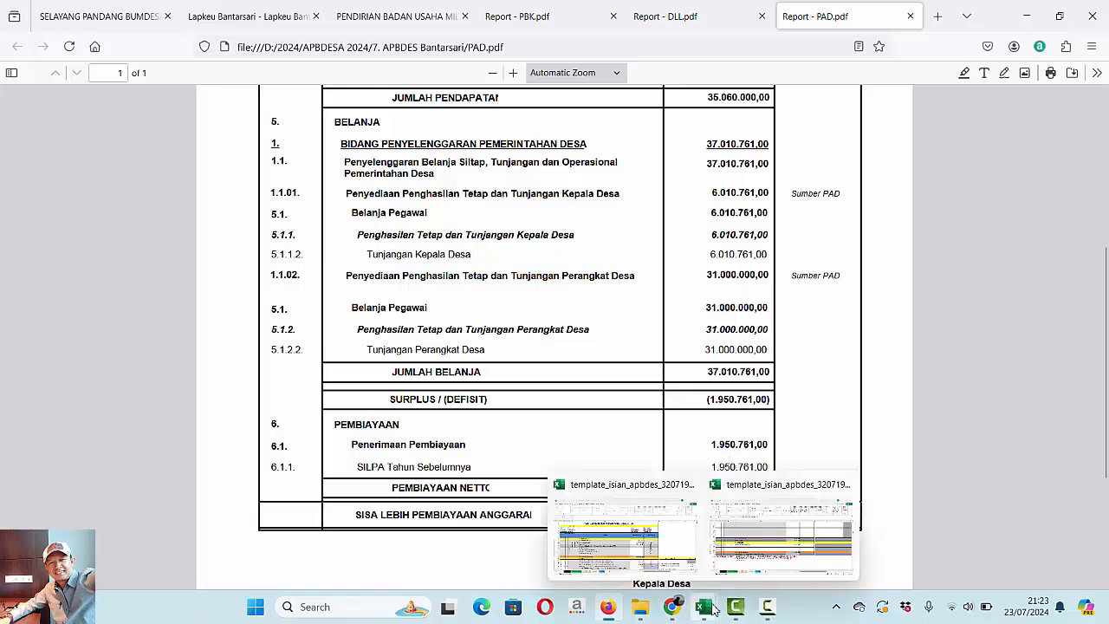
left_click(623, 561)
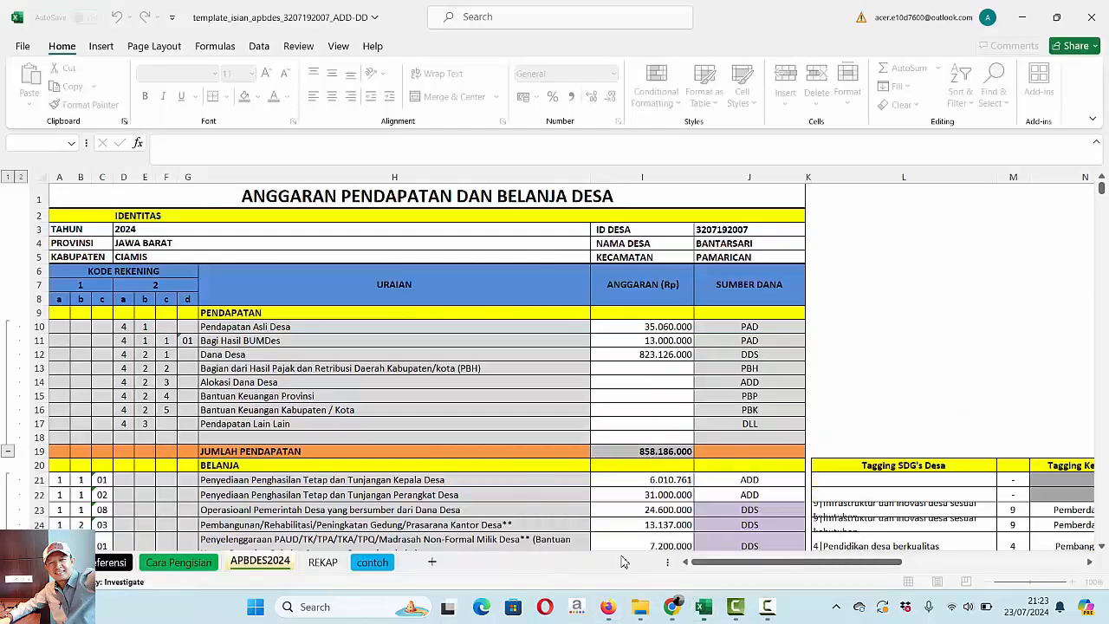
left_click(665, 408)
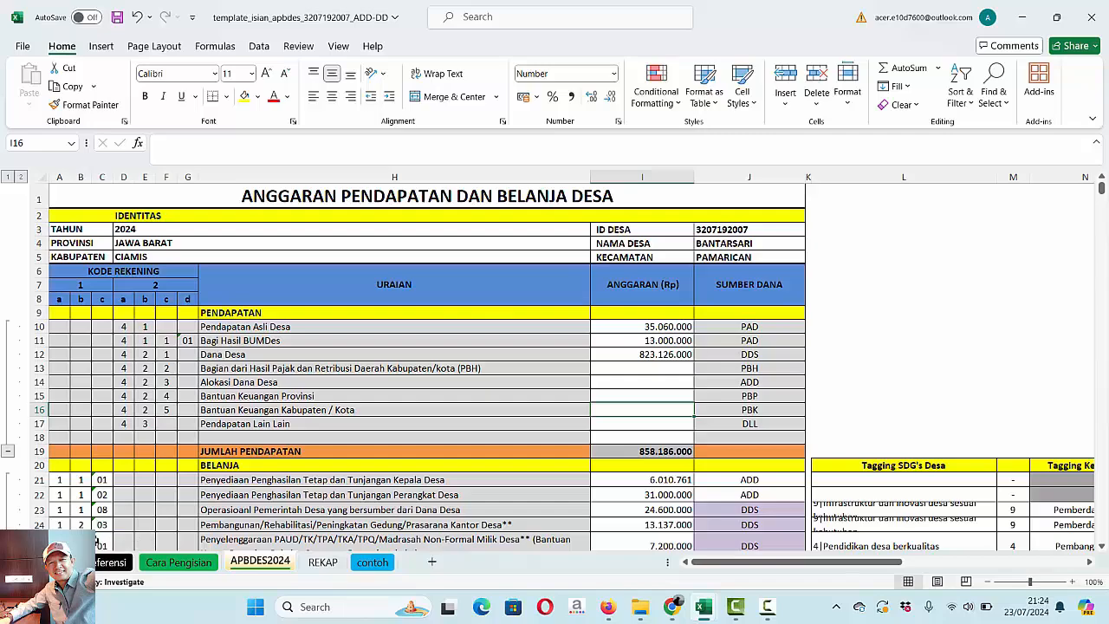
left_click(99, 543)
key("Down")
key("Down")
key("Down")
key("Down")
key("Down")
key("Down")
key("Down")
key("Down")
key("Down")
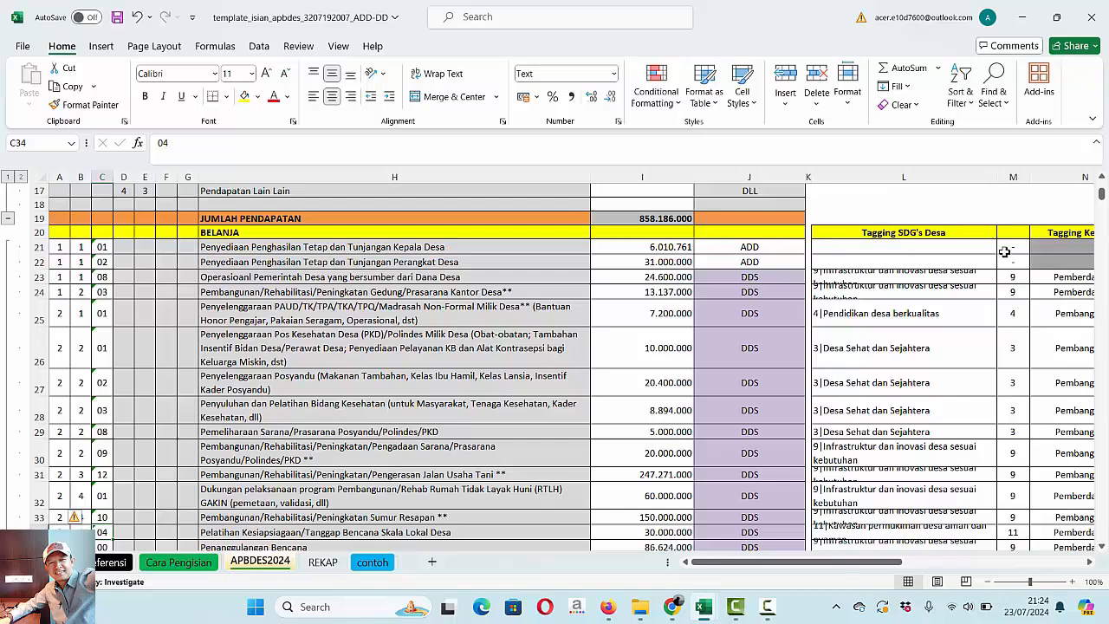
- Examine the Tagging SDG's Desa, Tagging Kegiatan and Tagging Prioritas columns for the DDS-funded spending rows
left_click(1051, 237)
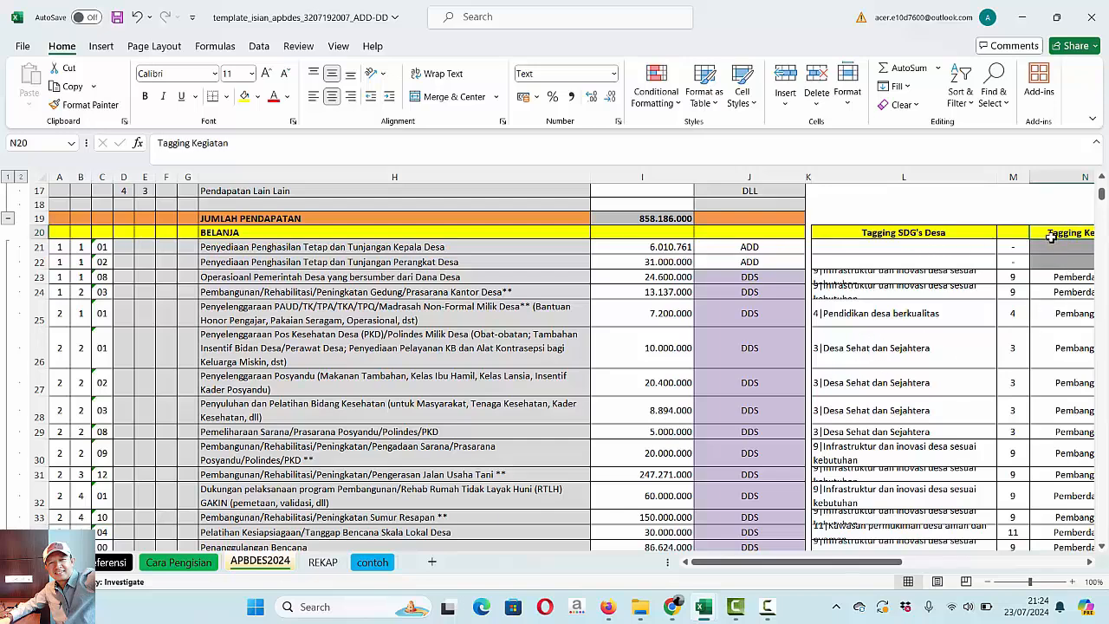
key("Right")
key("Right")
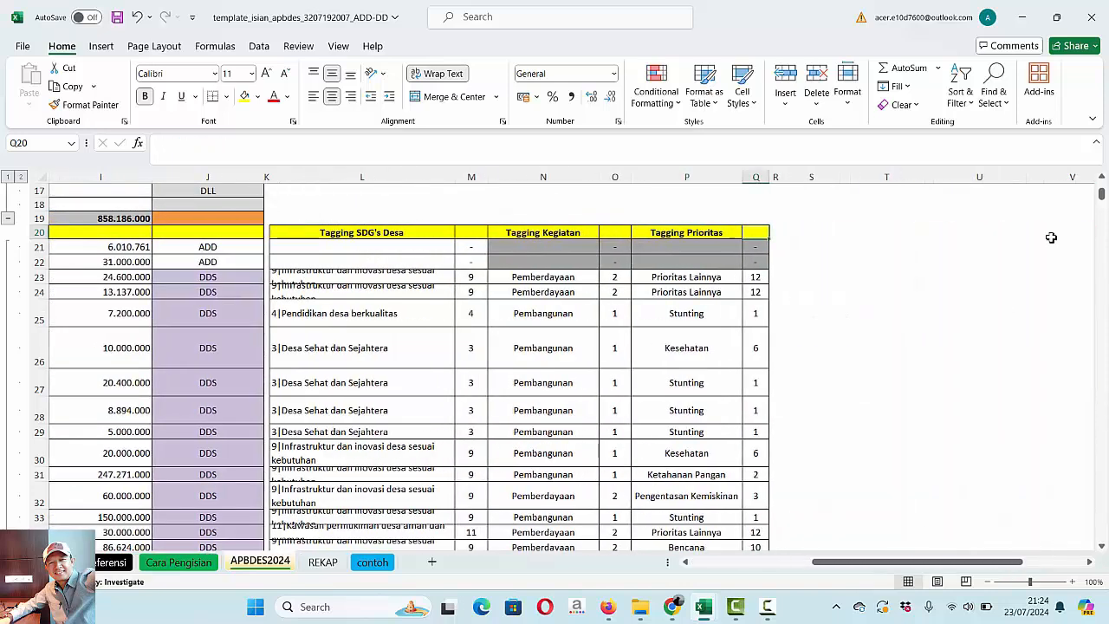
left_click(407, 383)
key("Left")
key("Left")
key("Left")
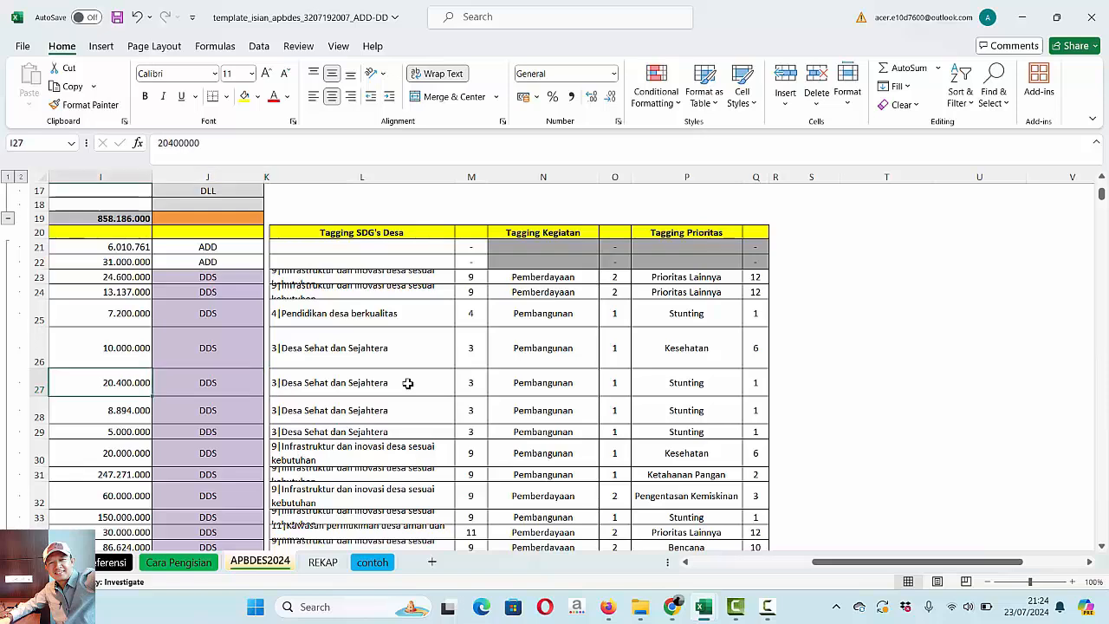
key("Home")
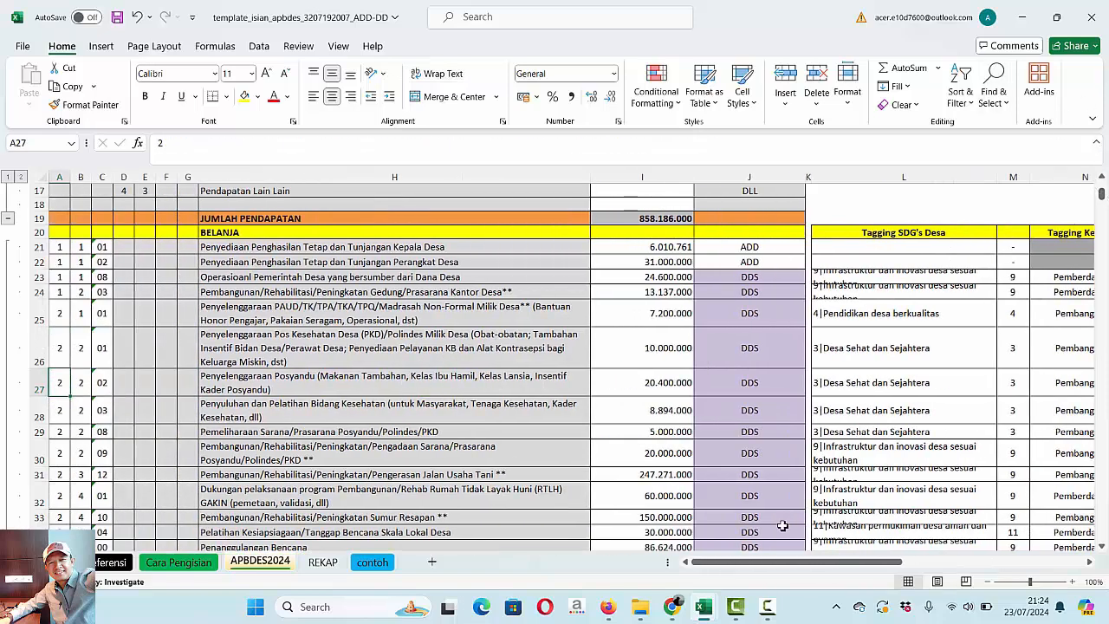
- Open DDS.pdf from the 7. APBDES Bantarsari folder, review its income, spending and financing sections, and return to the ADD-DD workbook
mouse_move(636, 606)
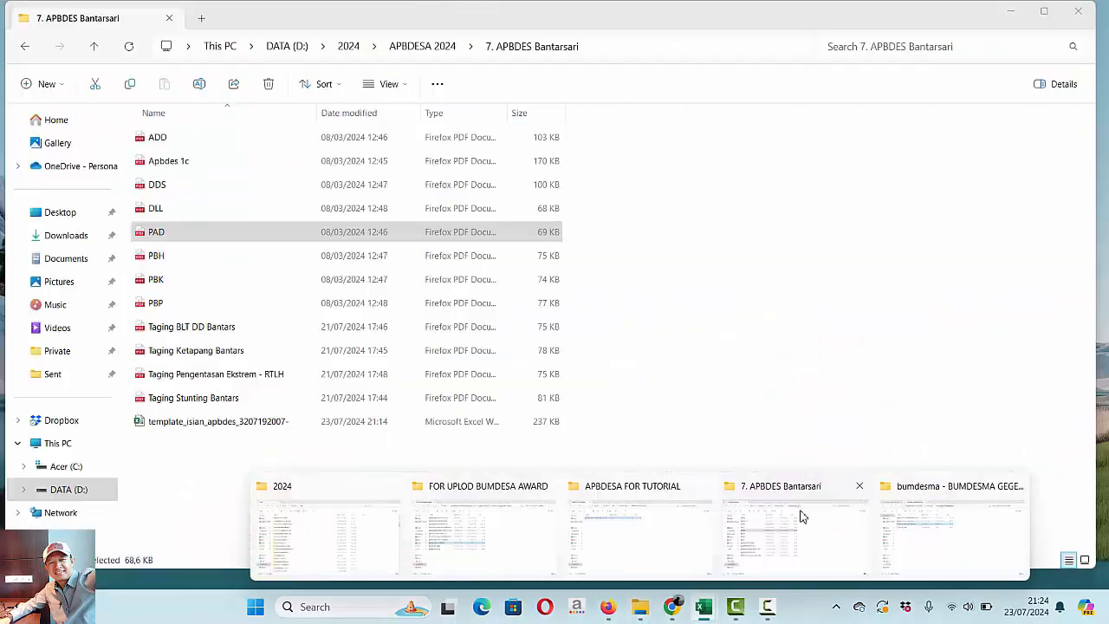
left_click(801, 515)
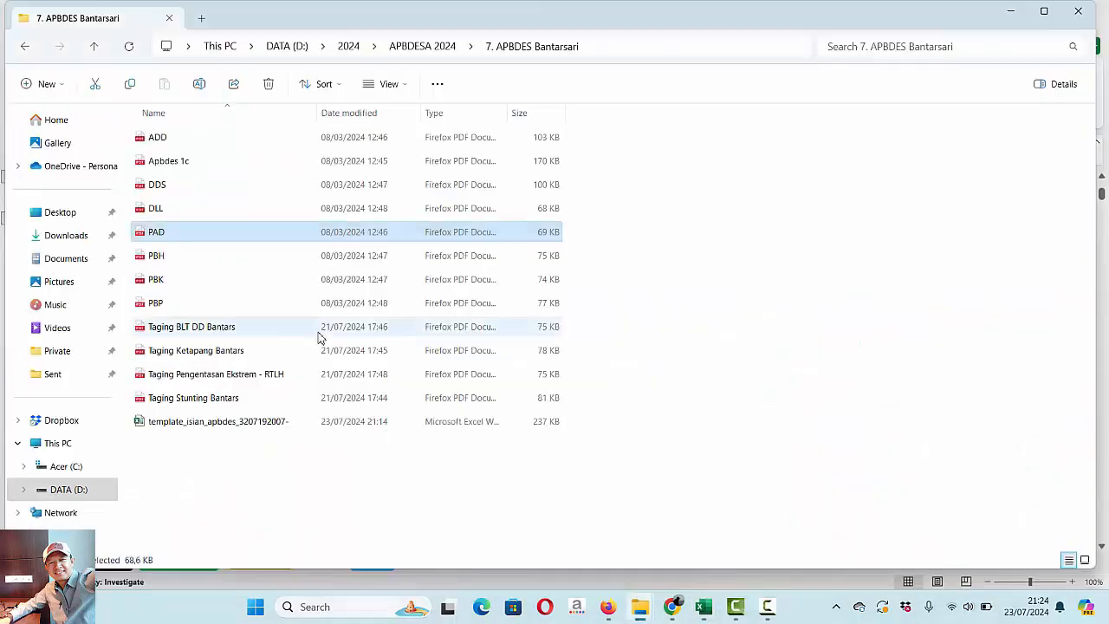
double_click(164, 186)
scroll(167, 189, "down", 3)
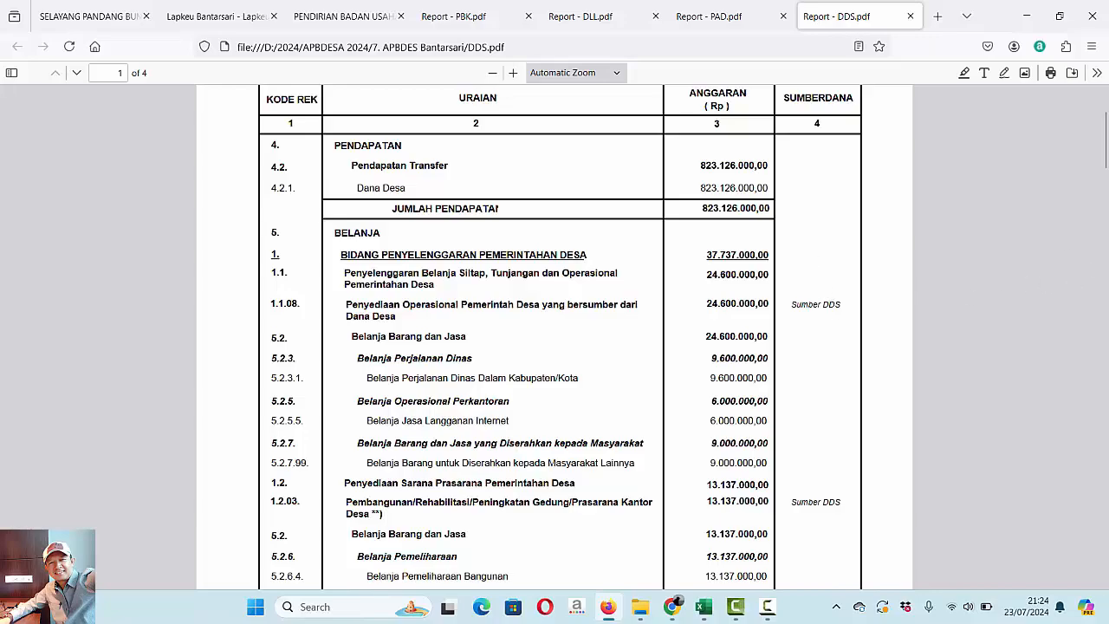
left_click_drag(1104, 143, 1105, 477)
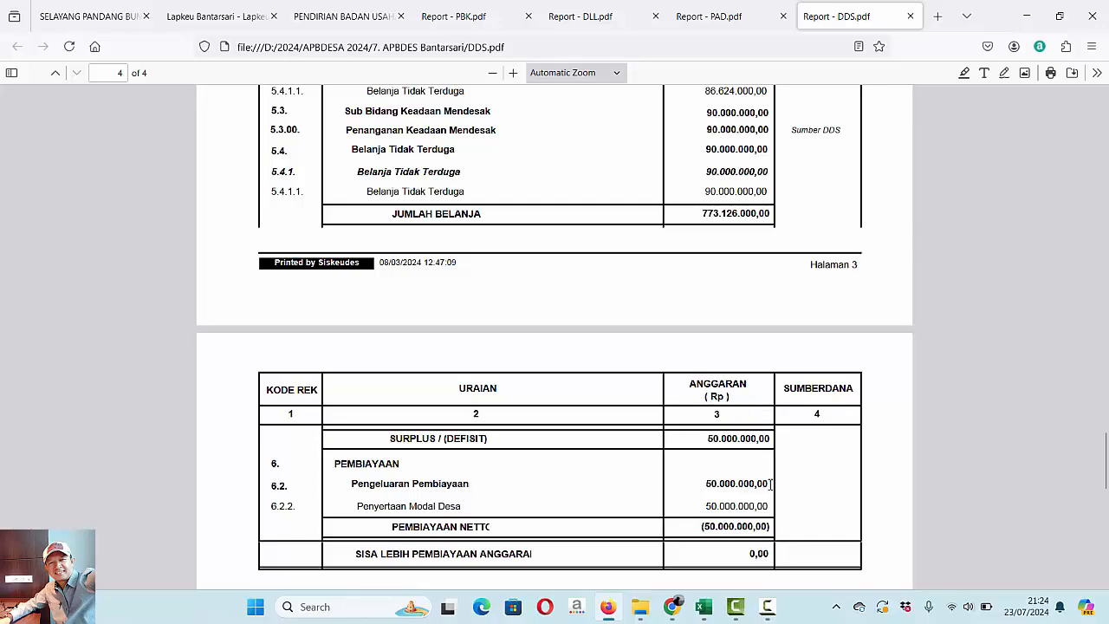
mouse_move(707, 613)
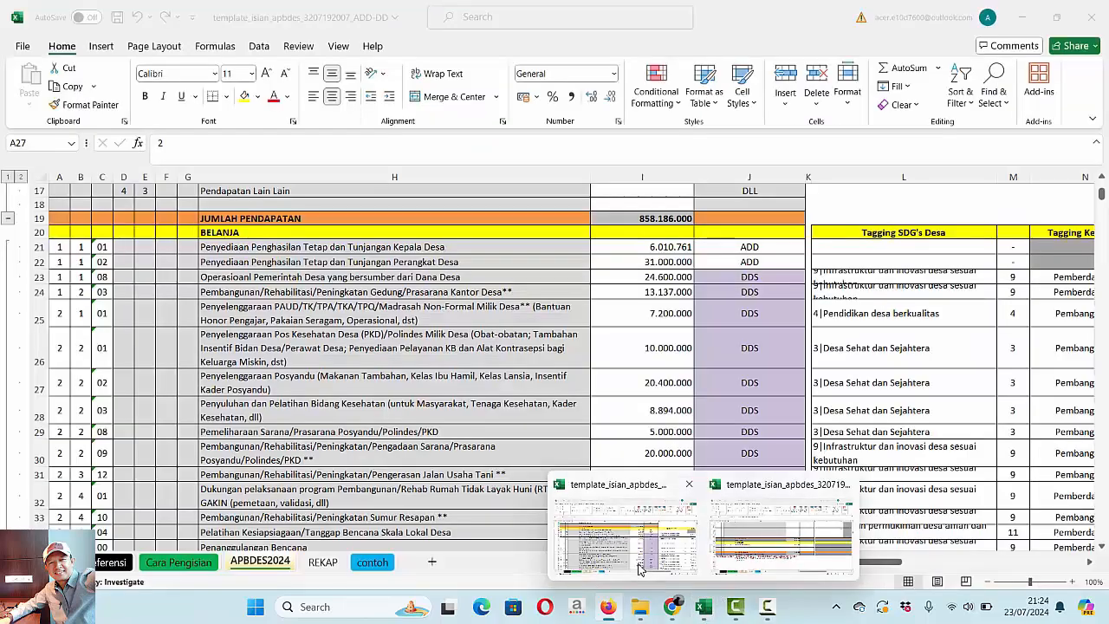
left_click(639, 567)
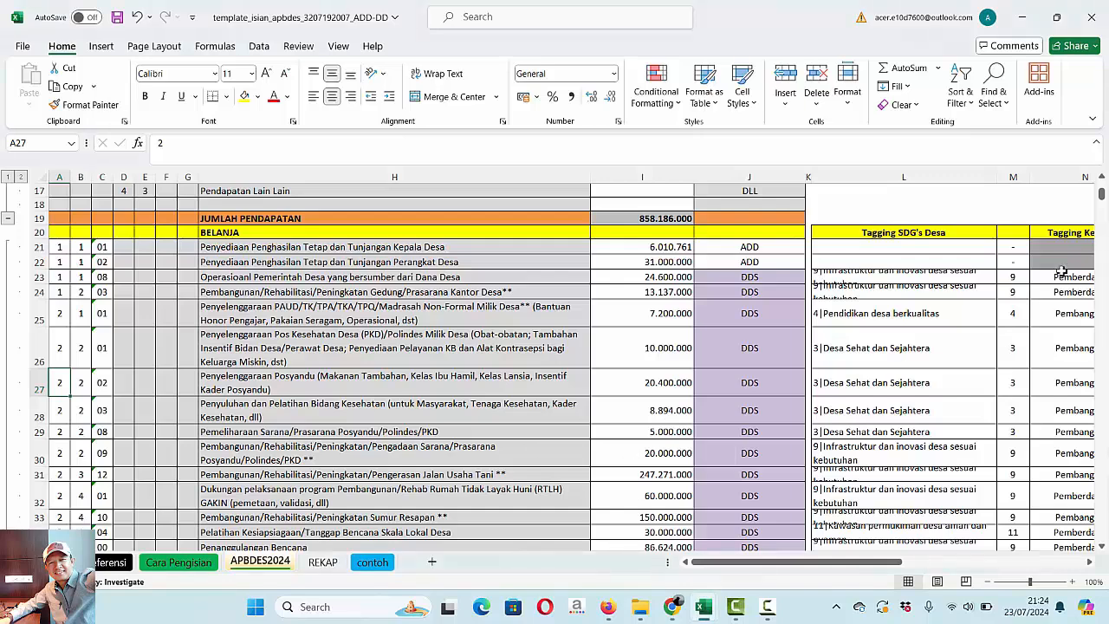
left_click_drag(1102, 201, 1103, 276)
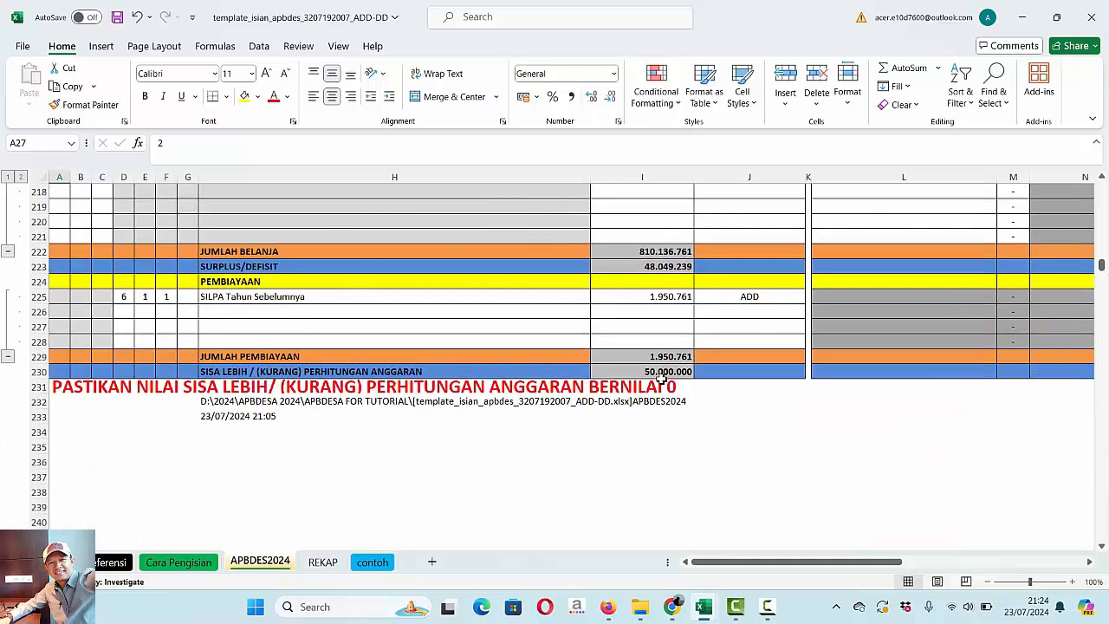
left_click(126, 310)
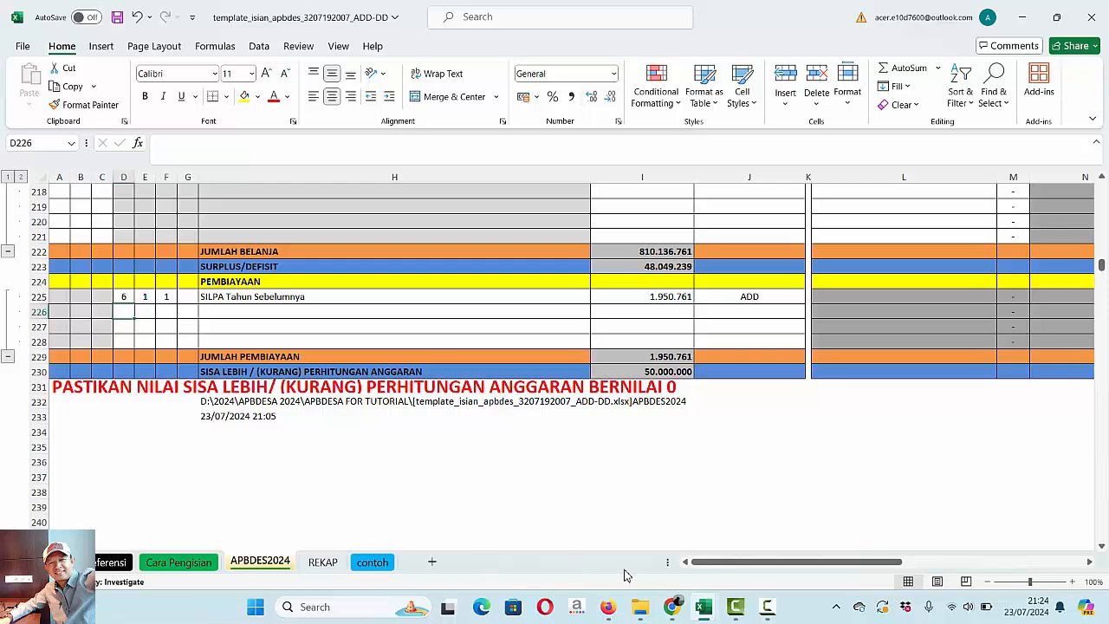
left_click(608, 608)
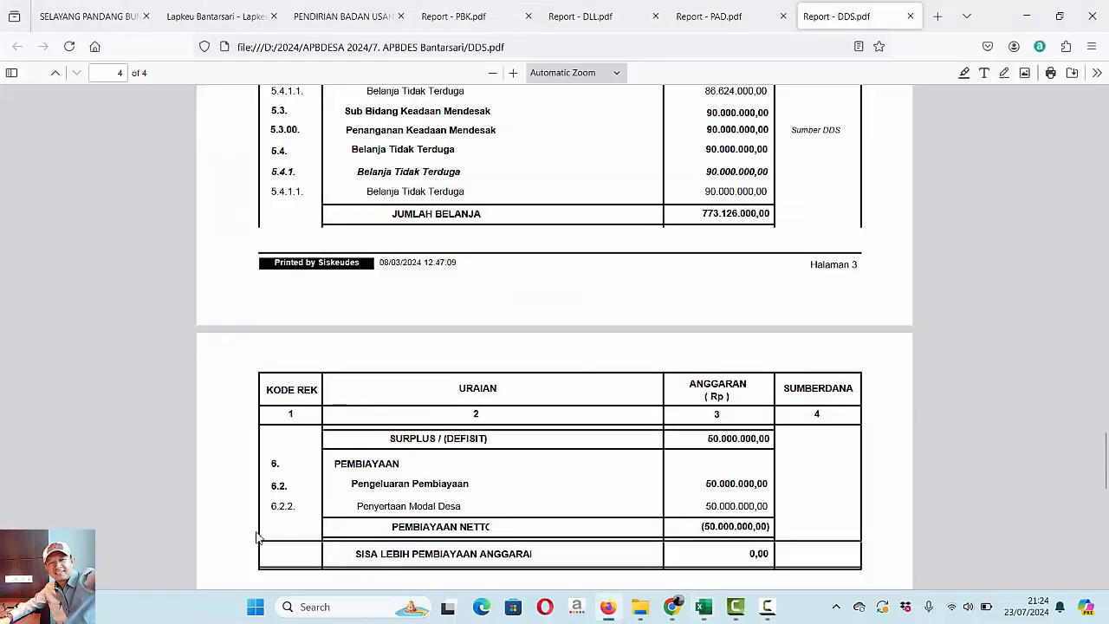
mouse_move(713, 612)
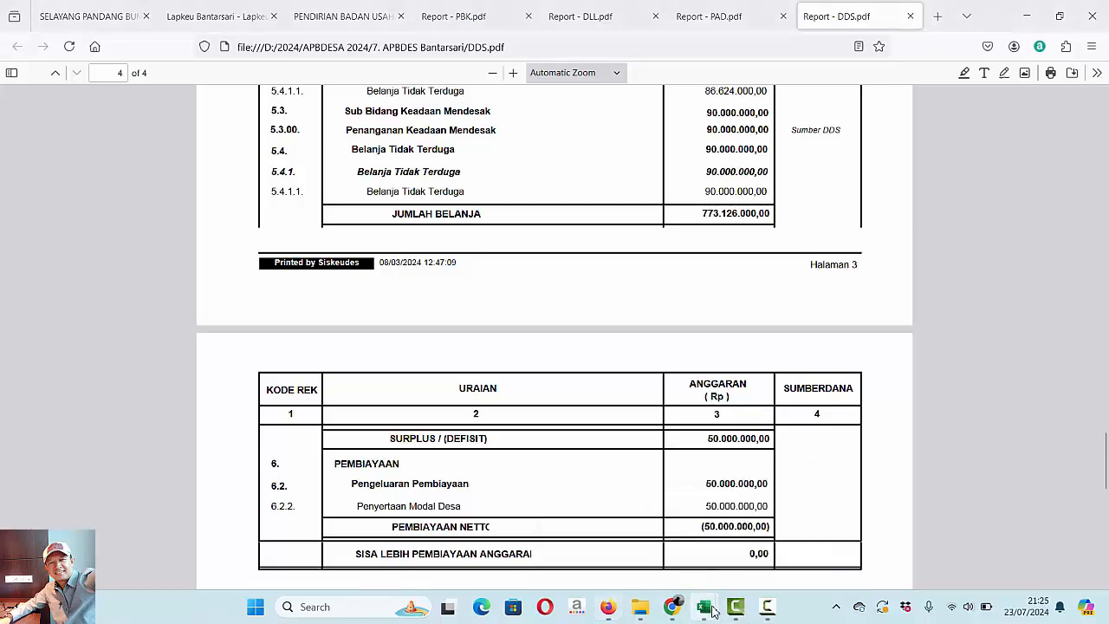
left_click(800, 539)
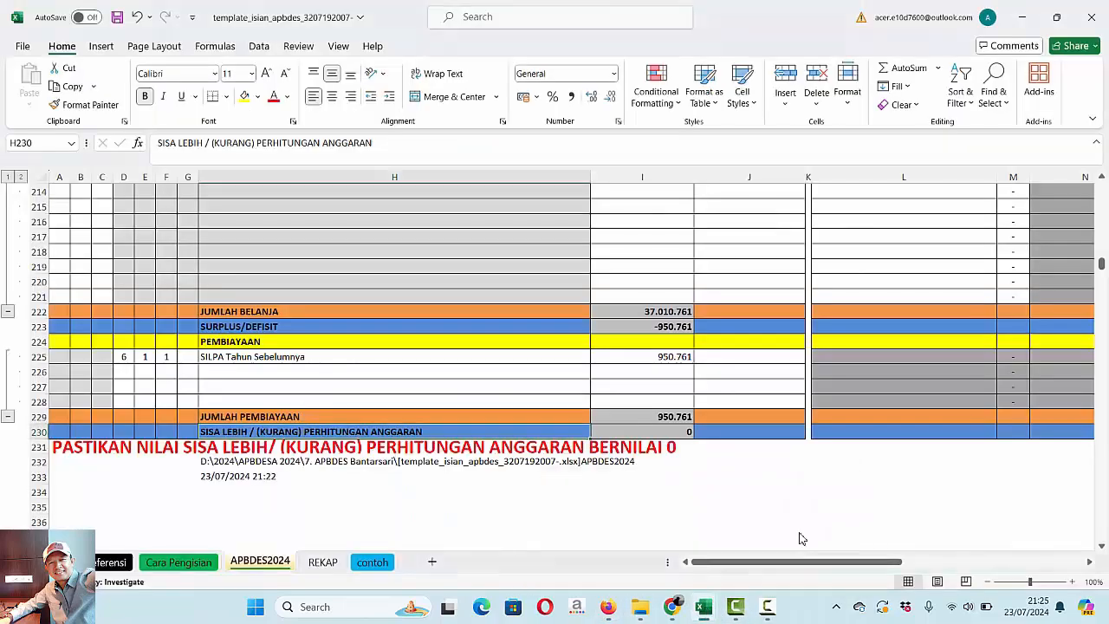
- Enter account code 6, 2, 2 for Penyertaan Modal Desa in row 226 of the PEMBIAYAAN section
left_click(125, 374)
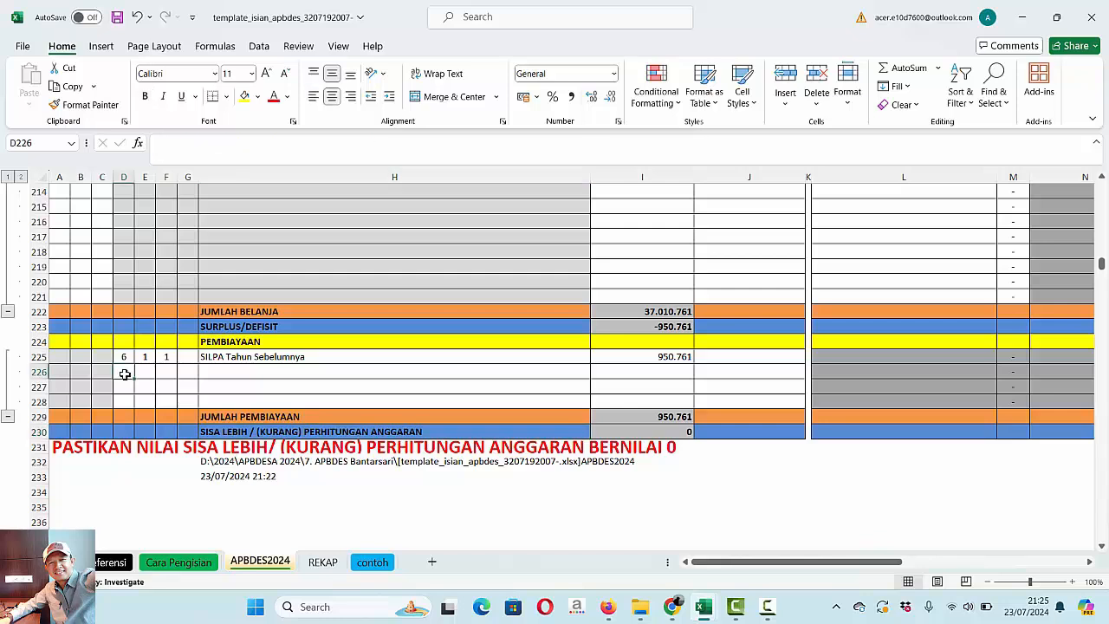
type("6")
key("Tab")
type("2")
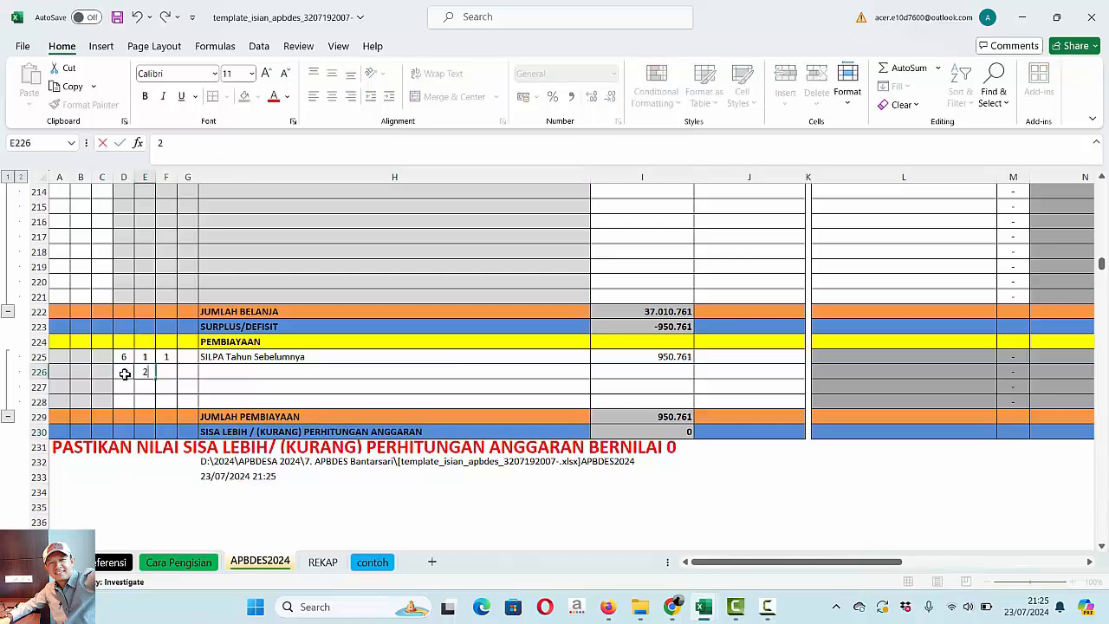
key("Tab")
key("Tab")
key("Tab")
key("Tab")
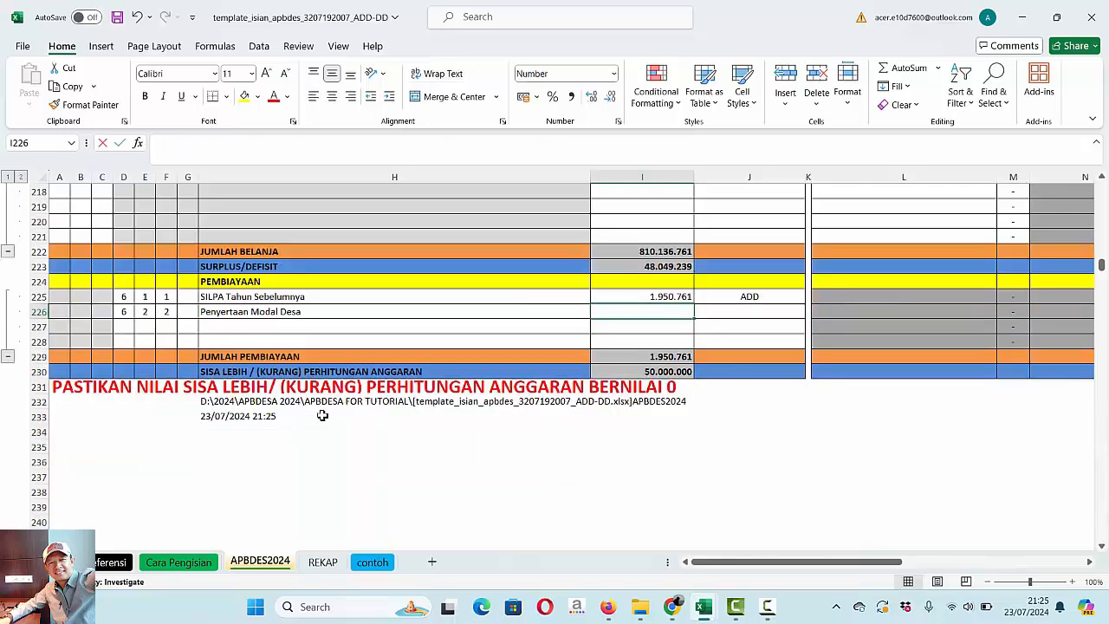
- Set the Penyertaan Modal Desa amount to 50.000.000 and its funding source to DDS in the ADD-DD workbook
type("50000000")
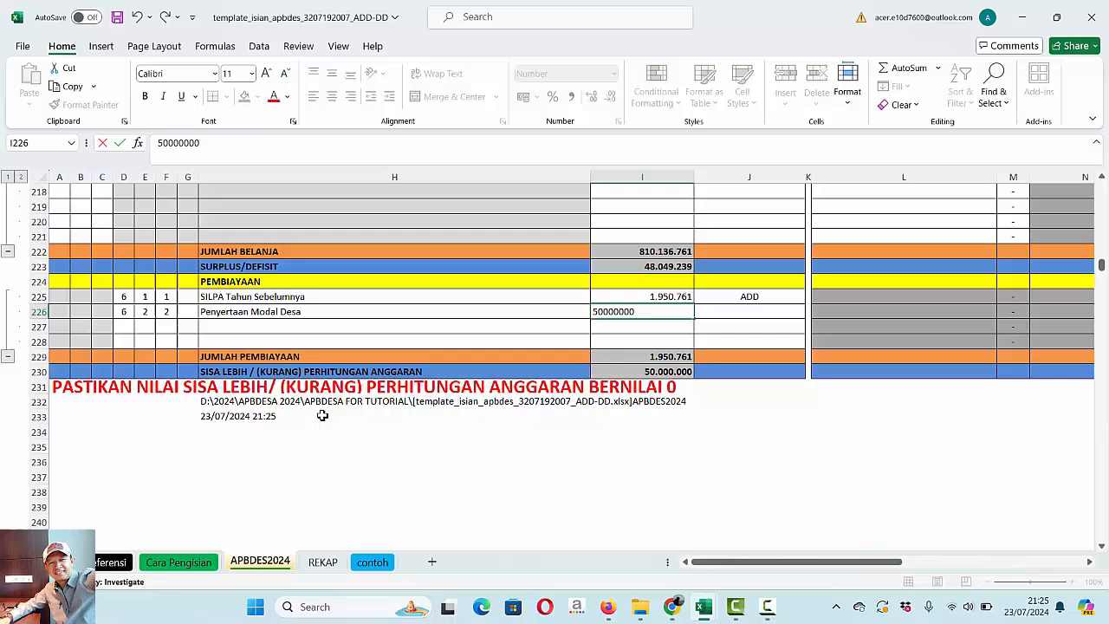
key("Return")
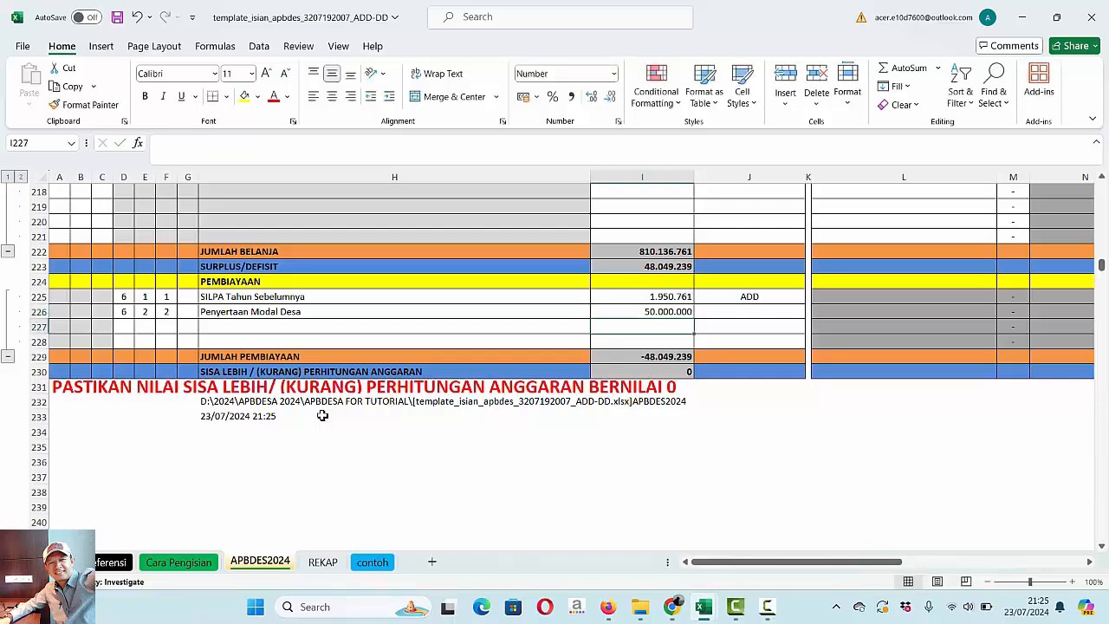
left_click(760, 307)
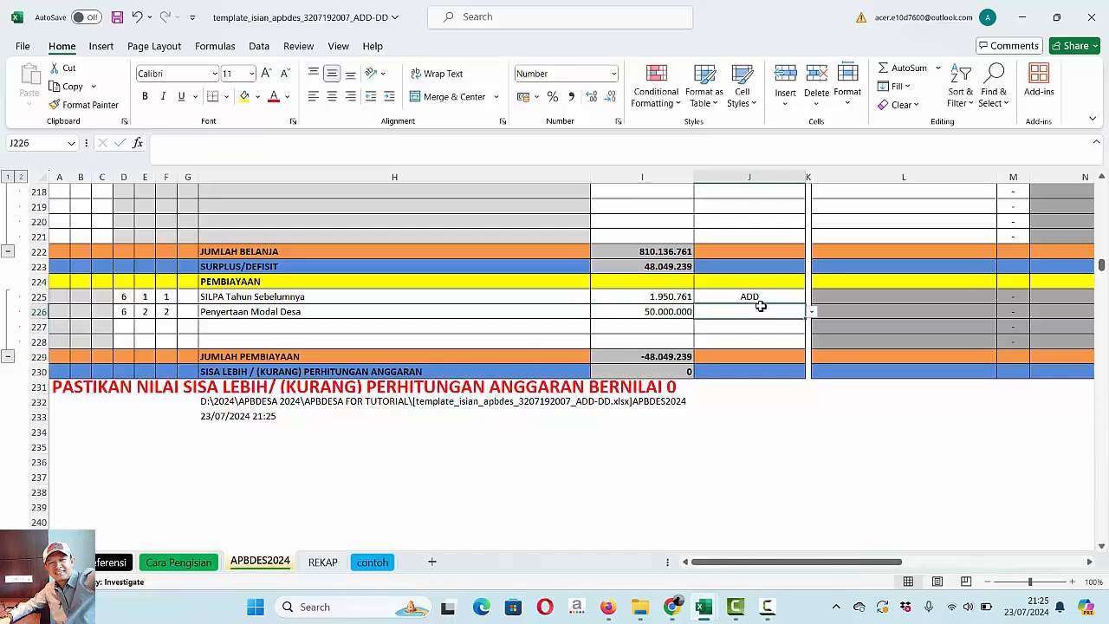
left_click(811, 314)
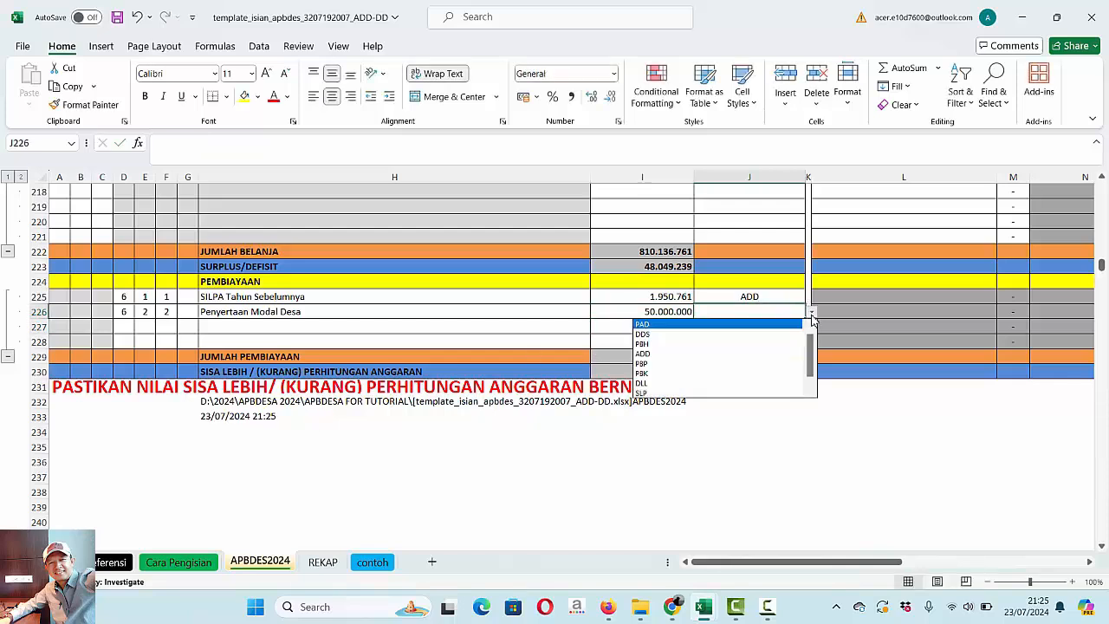
left_click(667, 334)
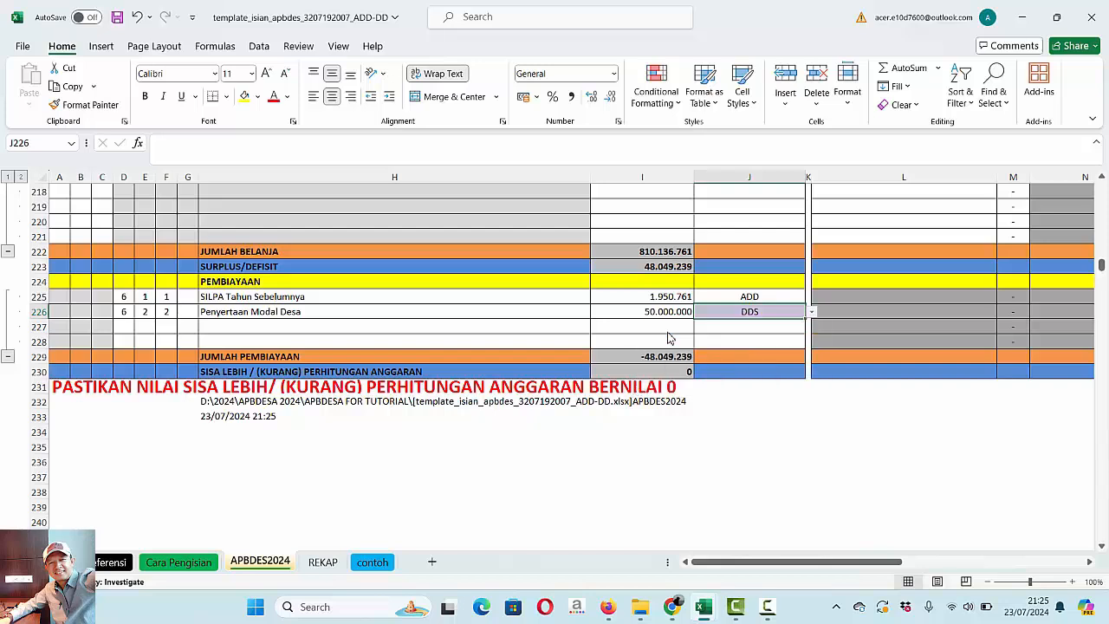
- Tag Penyertaan Modal Desa in row 226 with the SDG 8|Pertumbuhan ekonomi desa merata
left_click(979, 311)
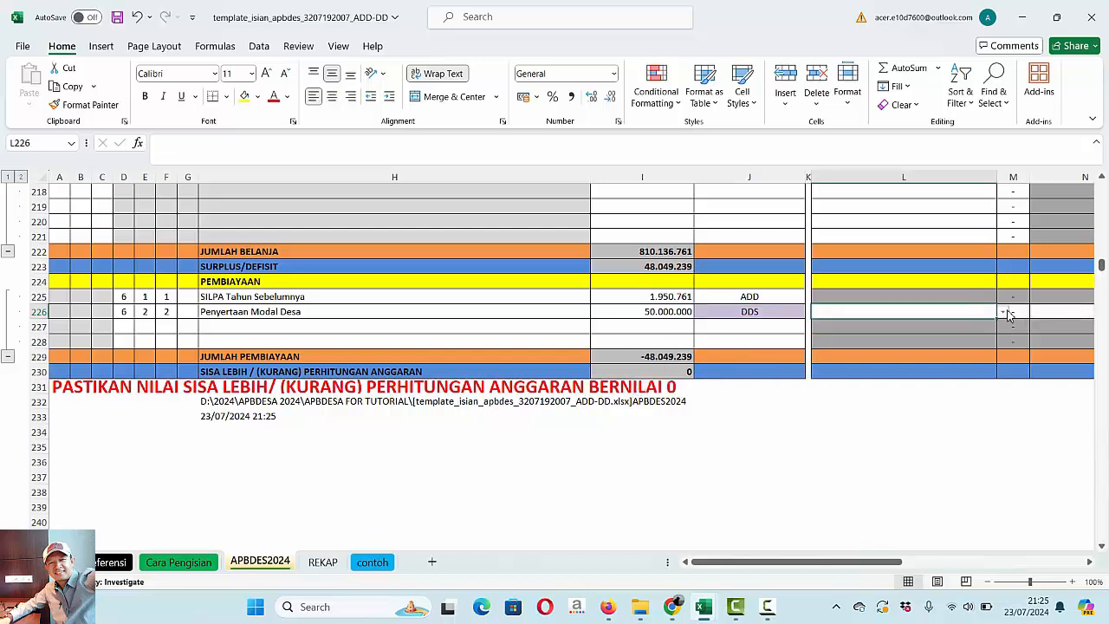
left_click(1002, 313)
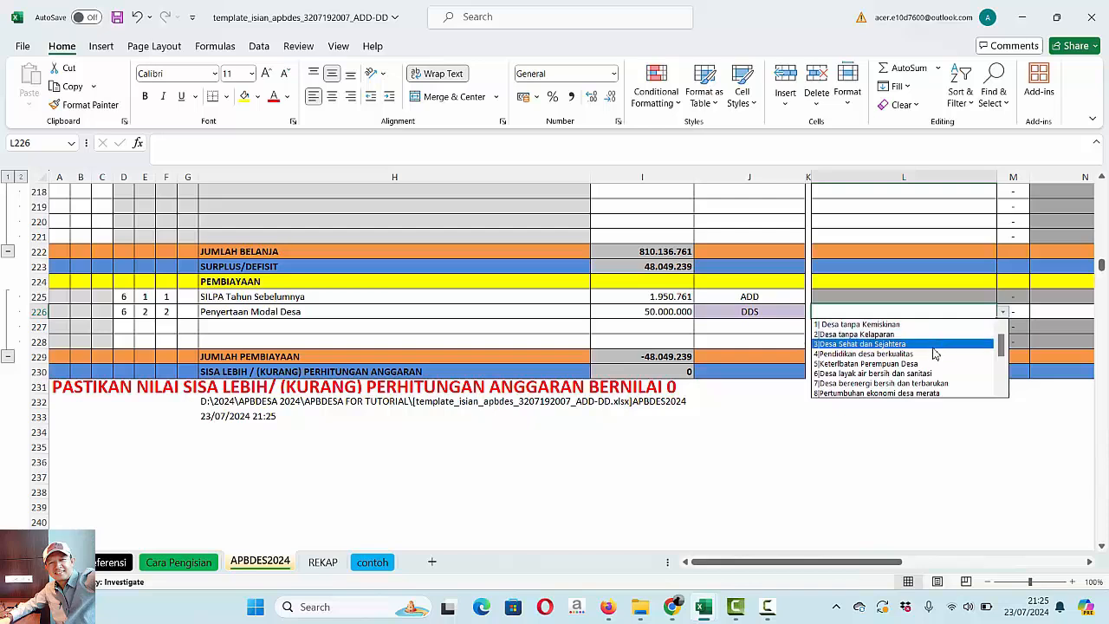
left_click(918, 393)
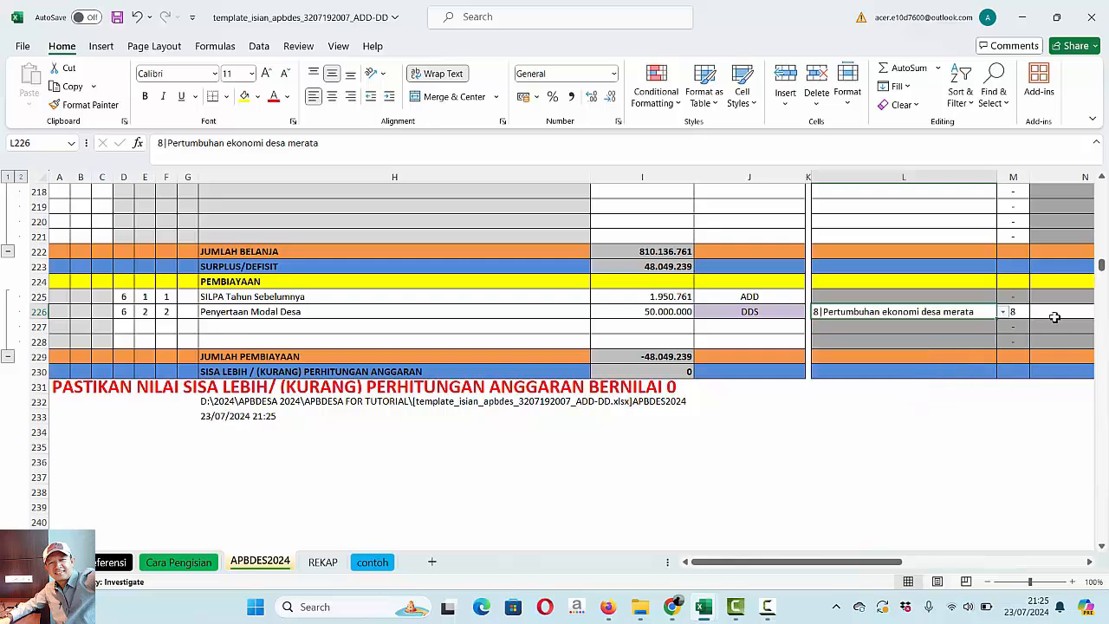
left_click(1054, 317)
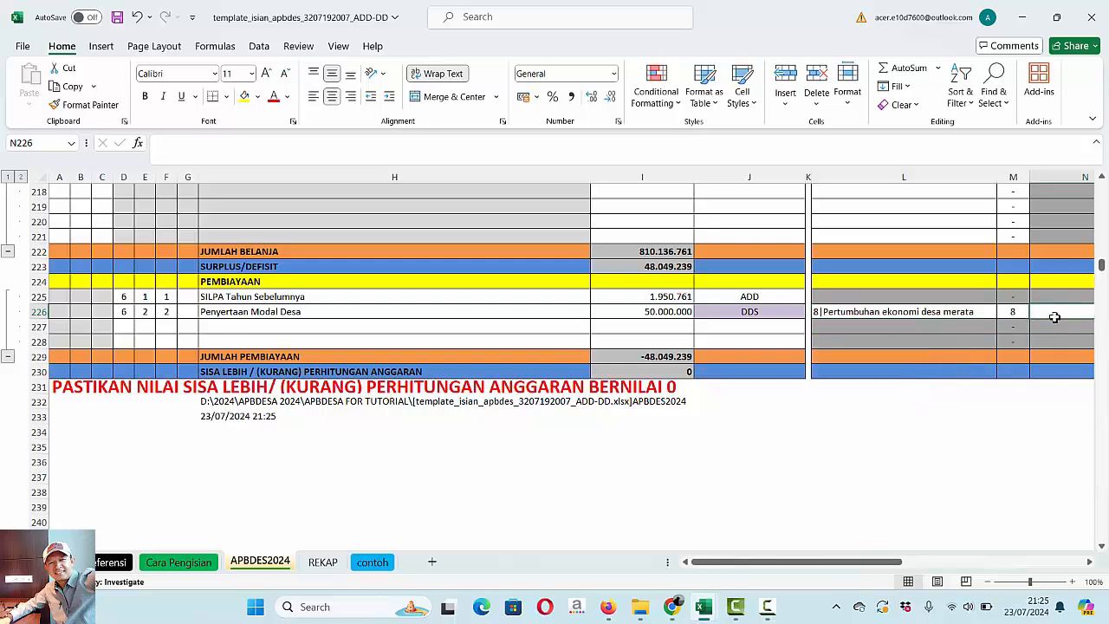
key("Right")
- Switch to Chrome, review the program recommendations for SDG 7, Desa Berenergi Bersih dan Terbarukan, on sid.kemendesa.go.id, and return to the ADD-DD workbook
mouse_move(735, 606)
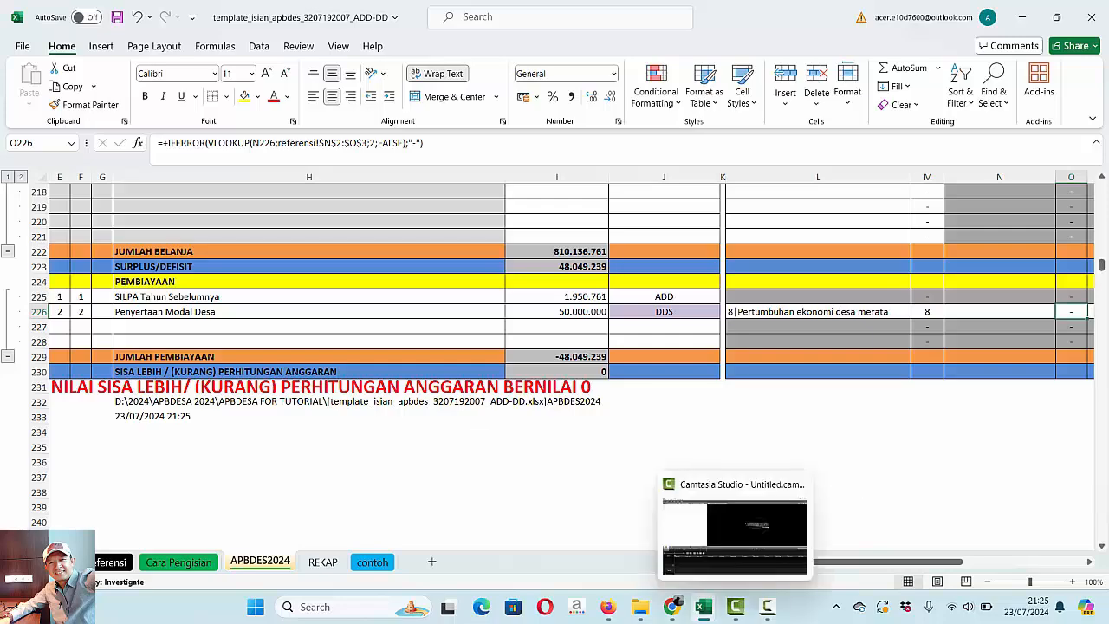
mouse_move(671, 607)
left_click(588, 536)
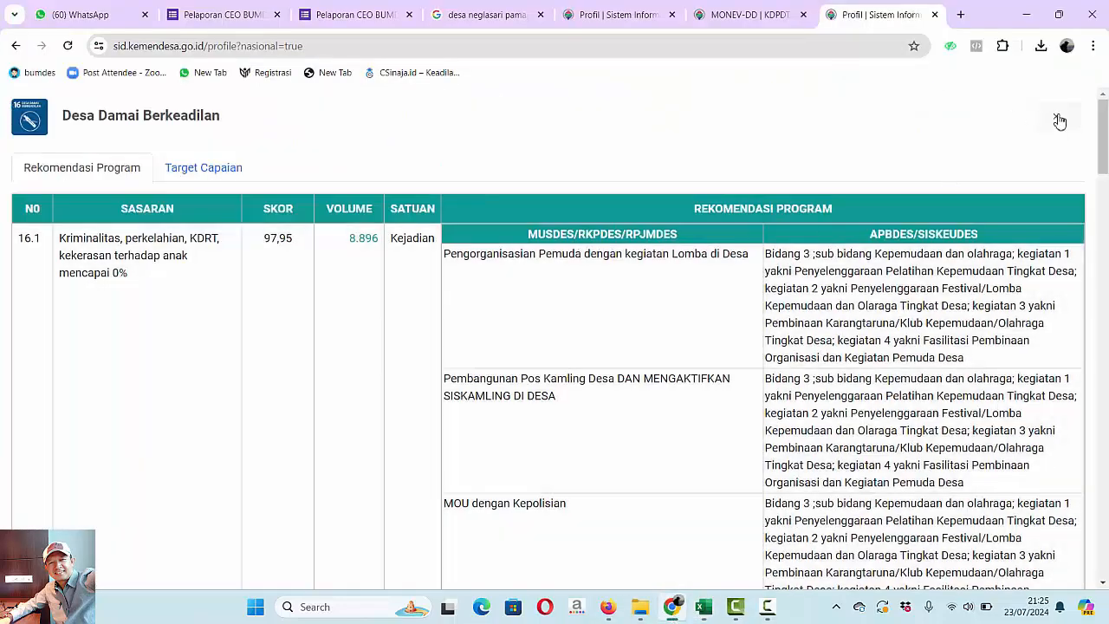
left_click(1059, 120)
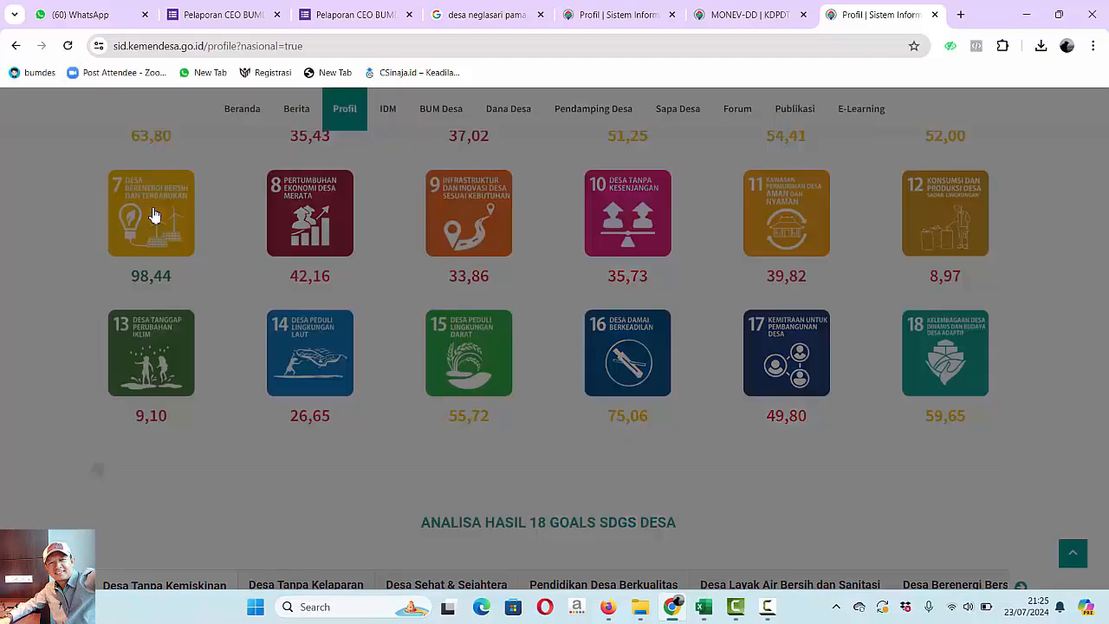
left_click(152, 211)
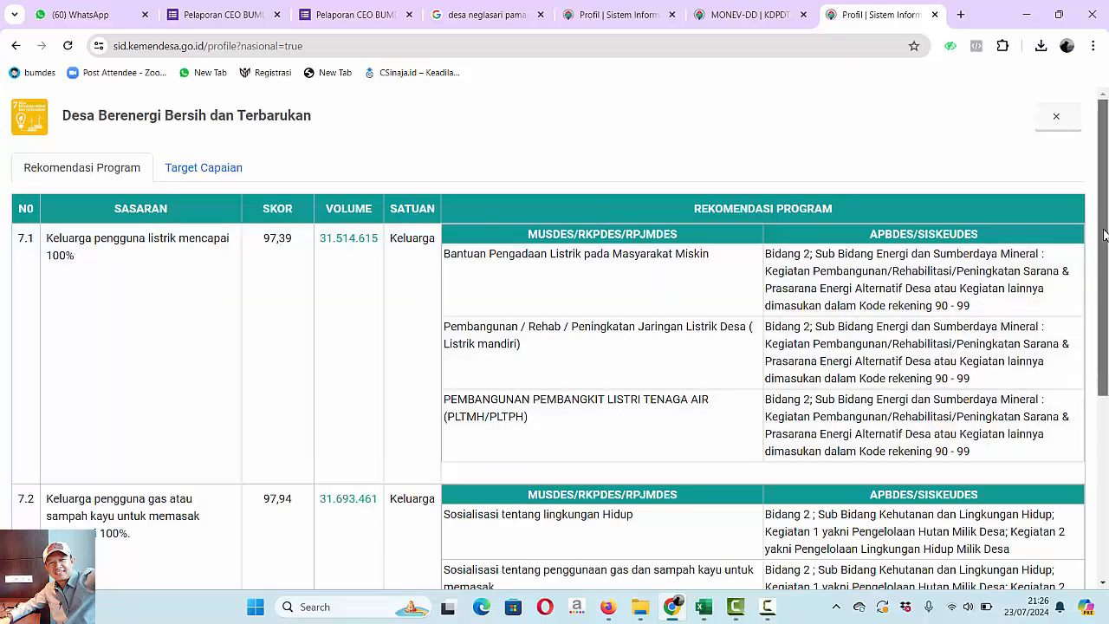
left_click(1106, 426)
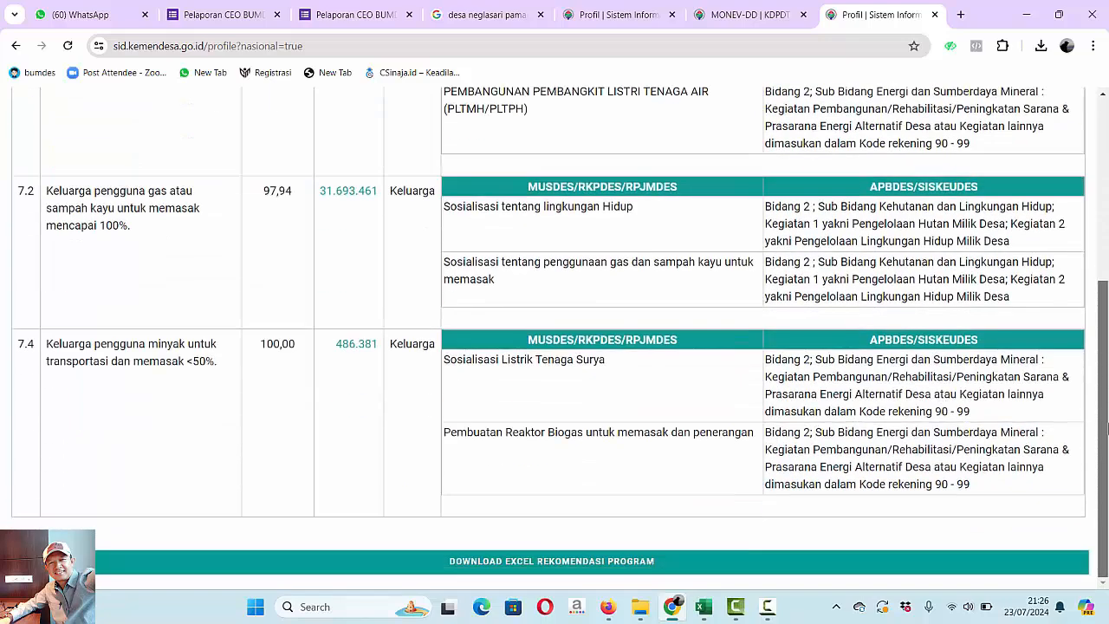
scroll(1106, 439, "up", 4)
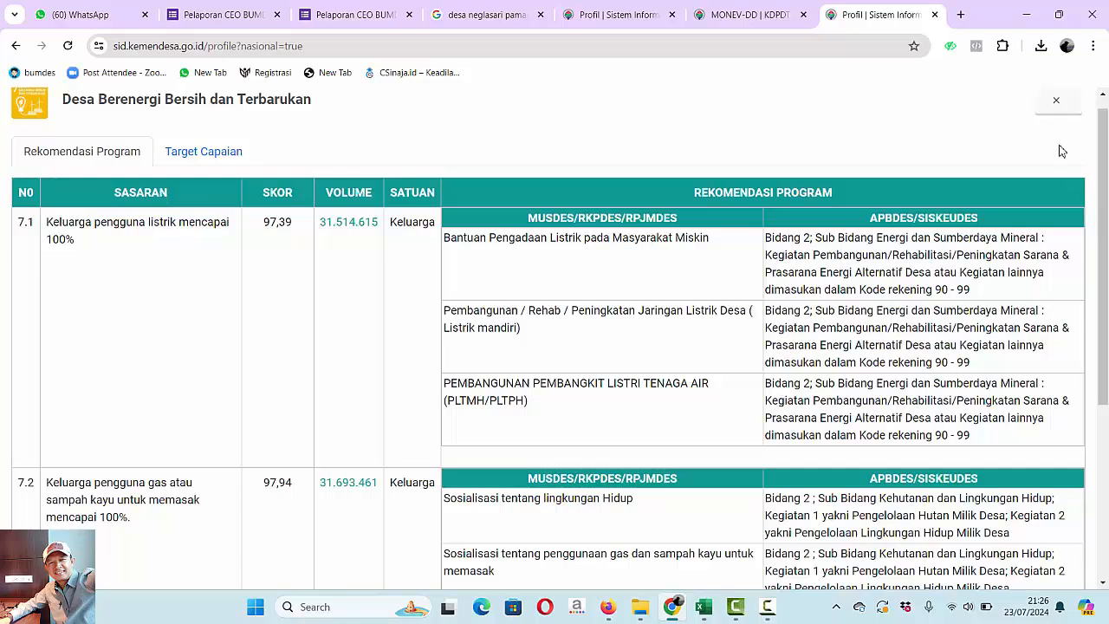
left_click(1057, 101)
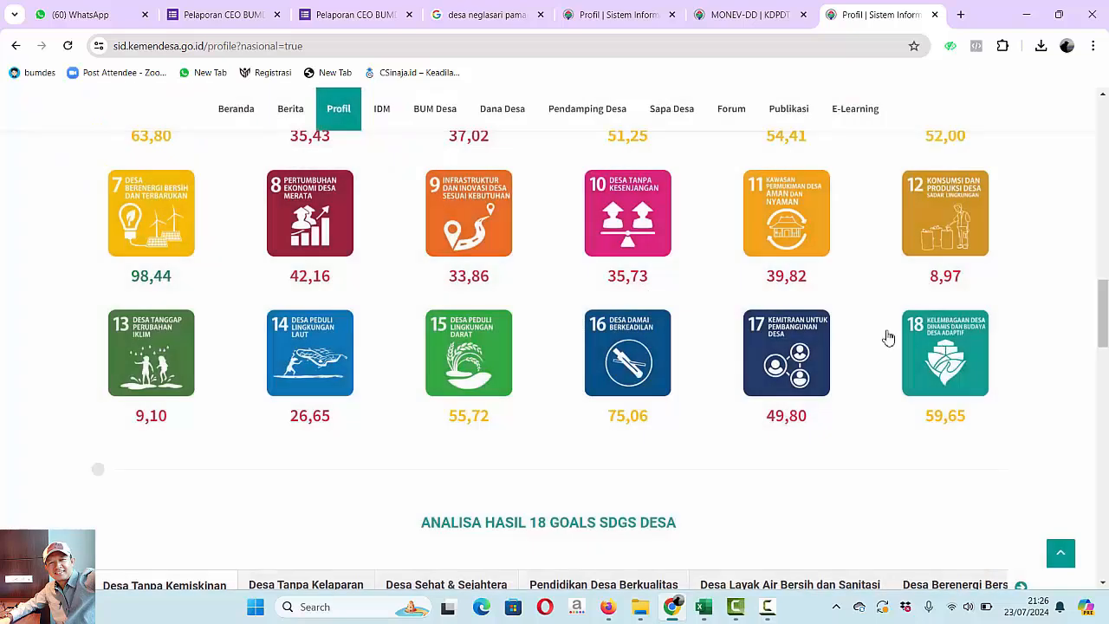
mouse_move(703, 606)
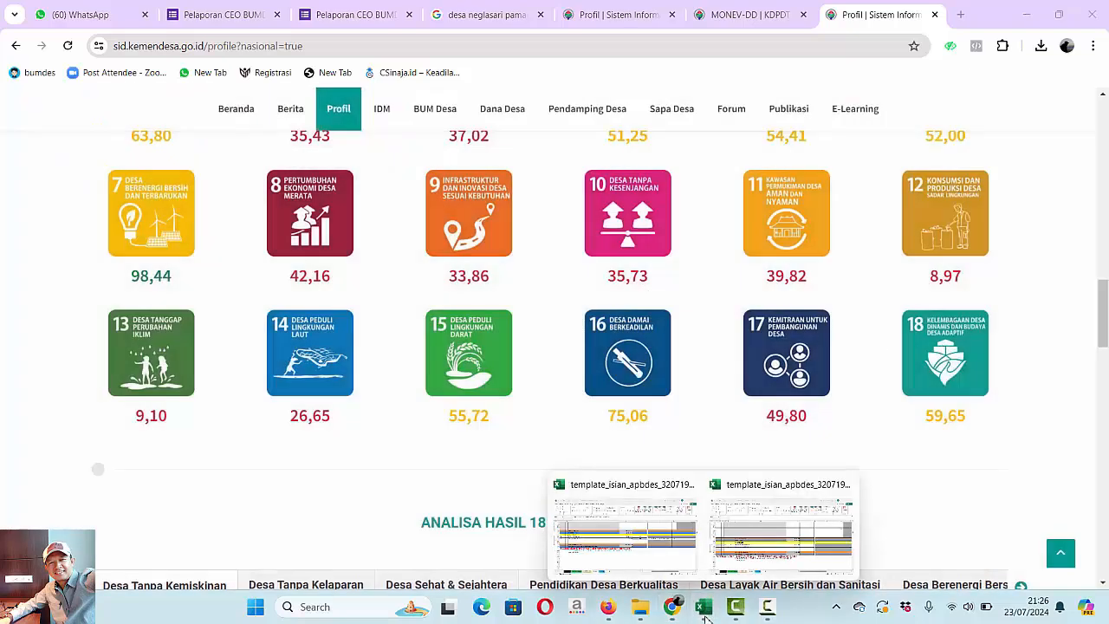
left_click(668, 530)
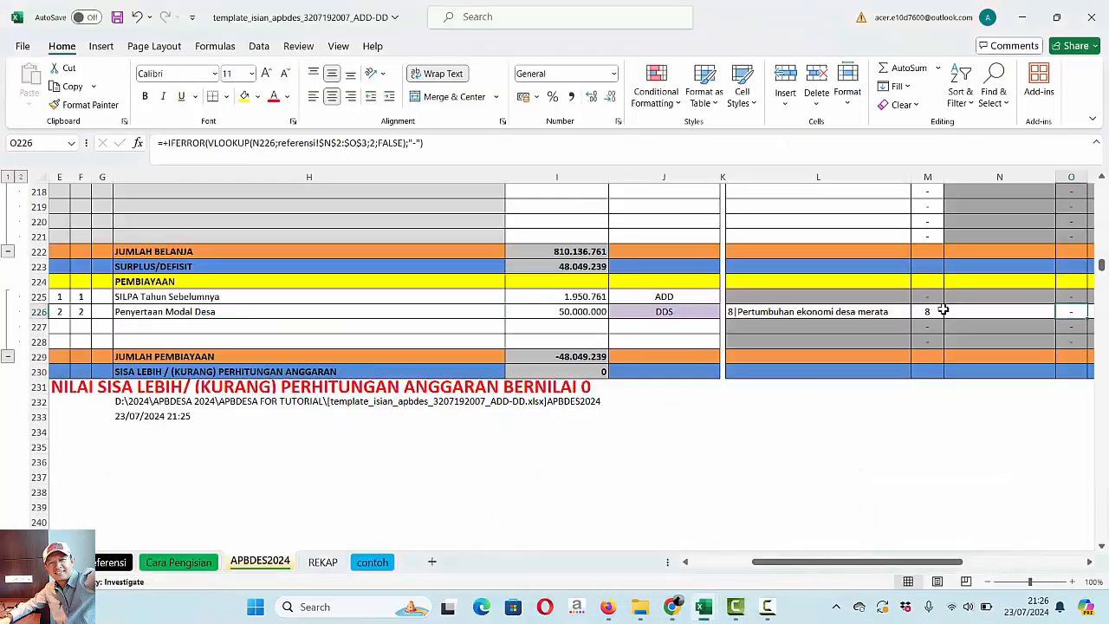
- Set the Tagging Kegiatan of row 226 to Pemberdayaan and its Tagging Prioritas to BUMDes
left_click(979, 316)
key("Right")
key("Right")
key("Right")
key("Right")
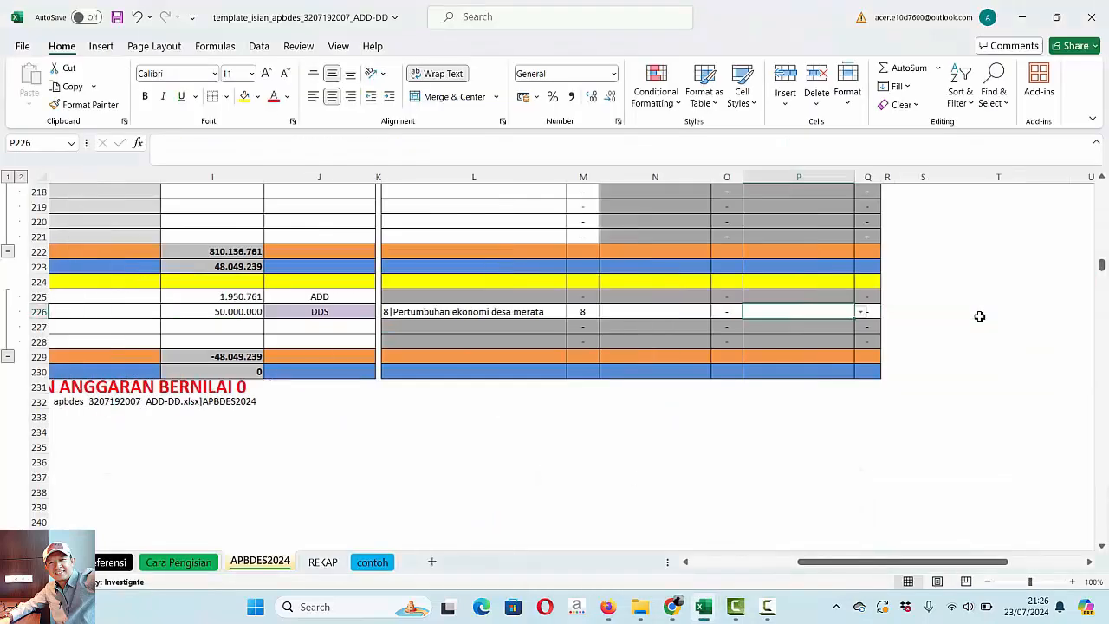
left_click(576, 314)
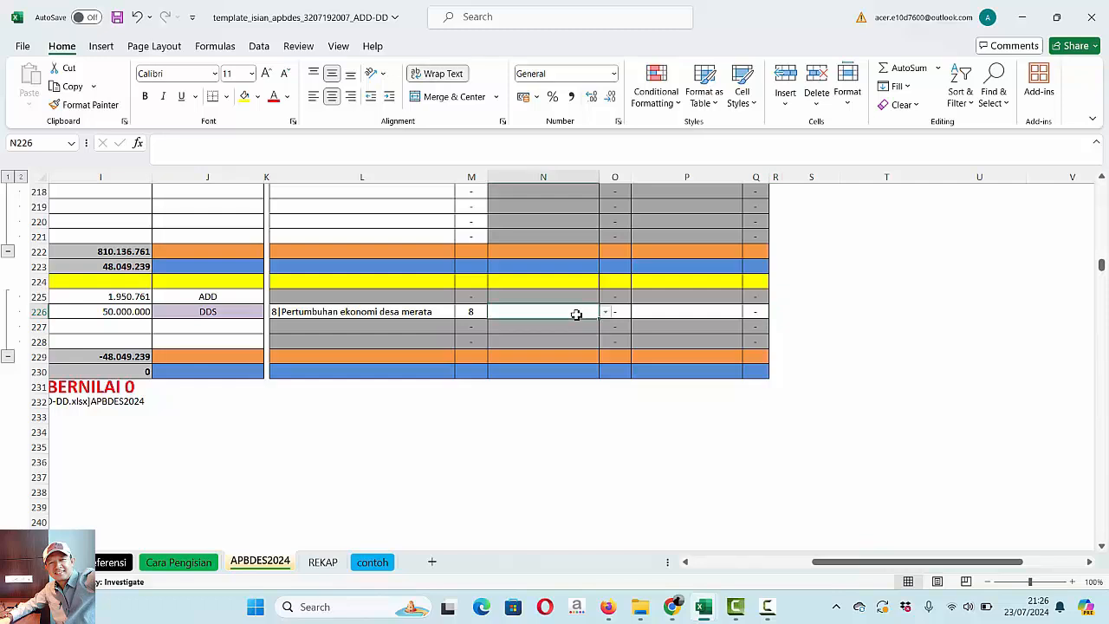
left_click(607, 313)
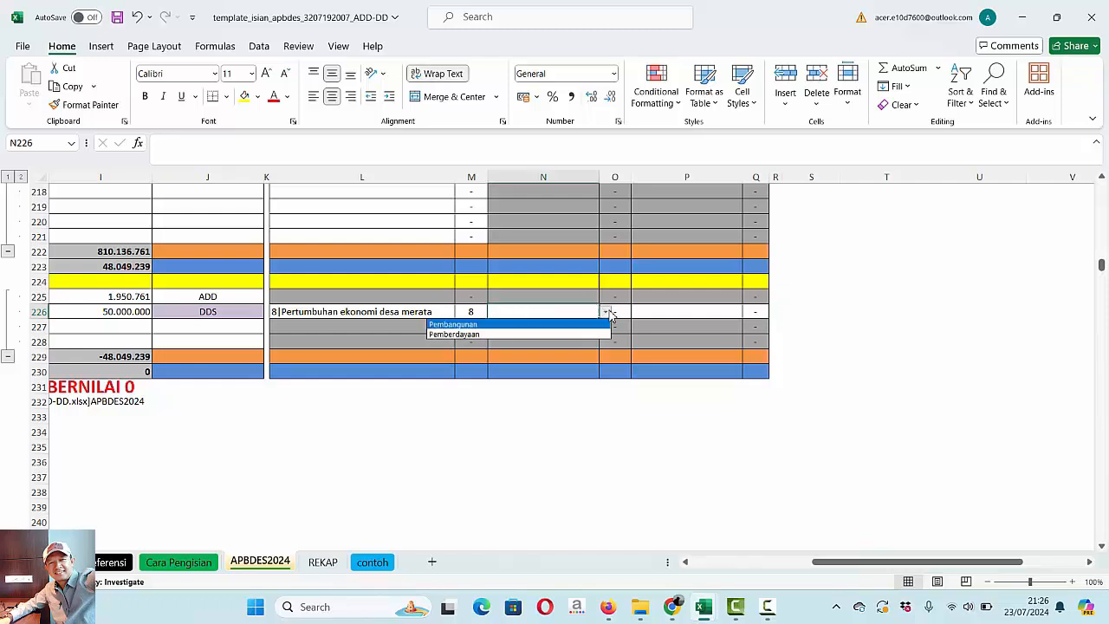
left_click(508, 338)
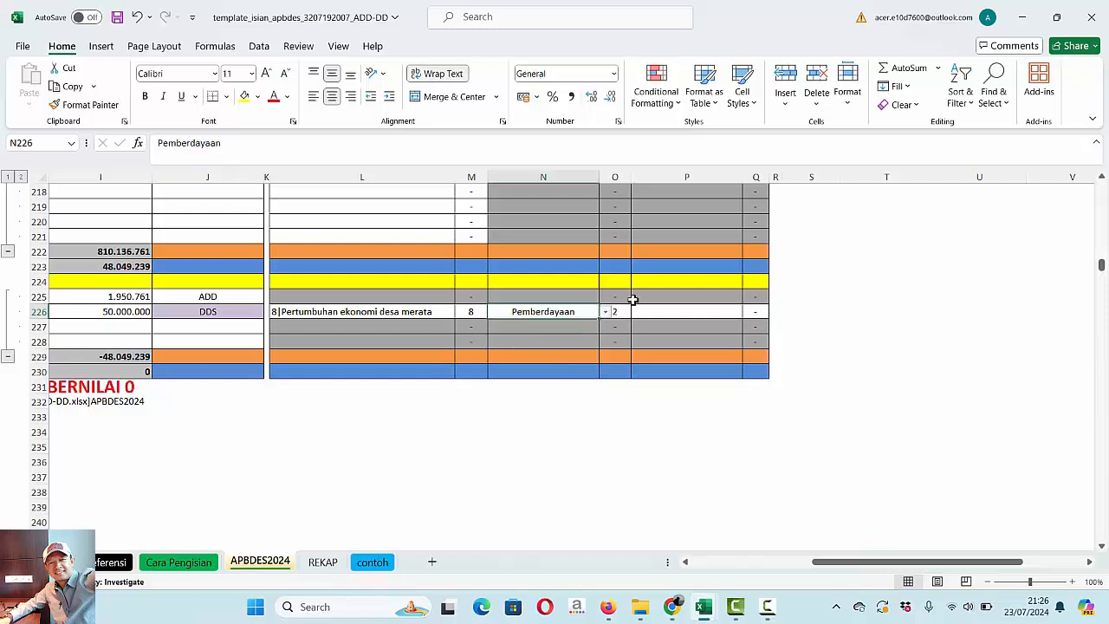
left_click(705, 312)
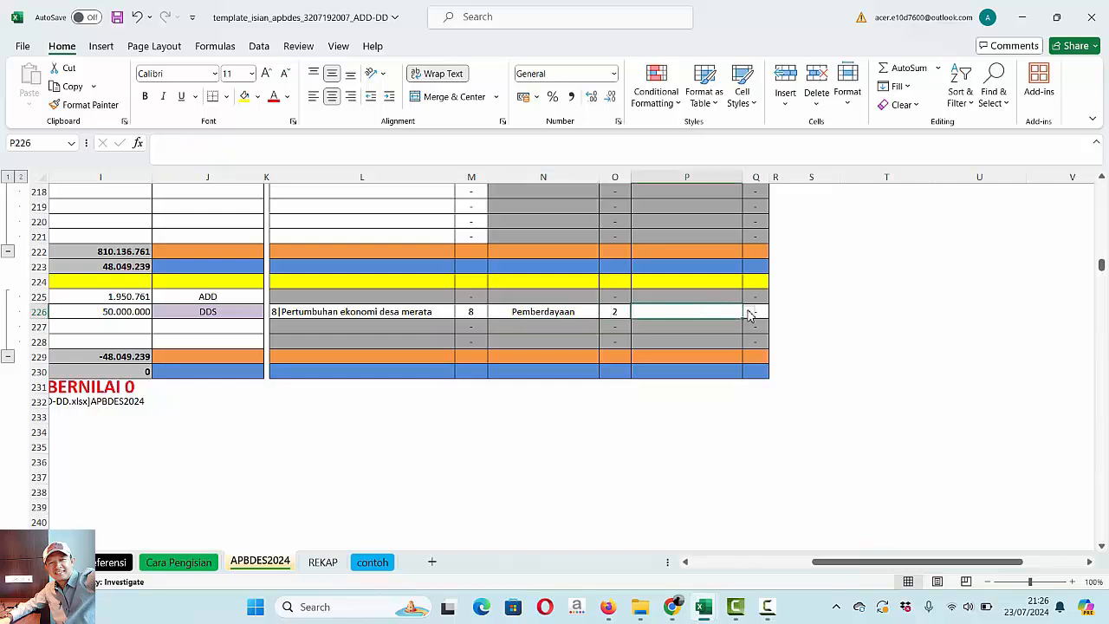
left_click(748, 314)
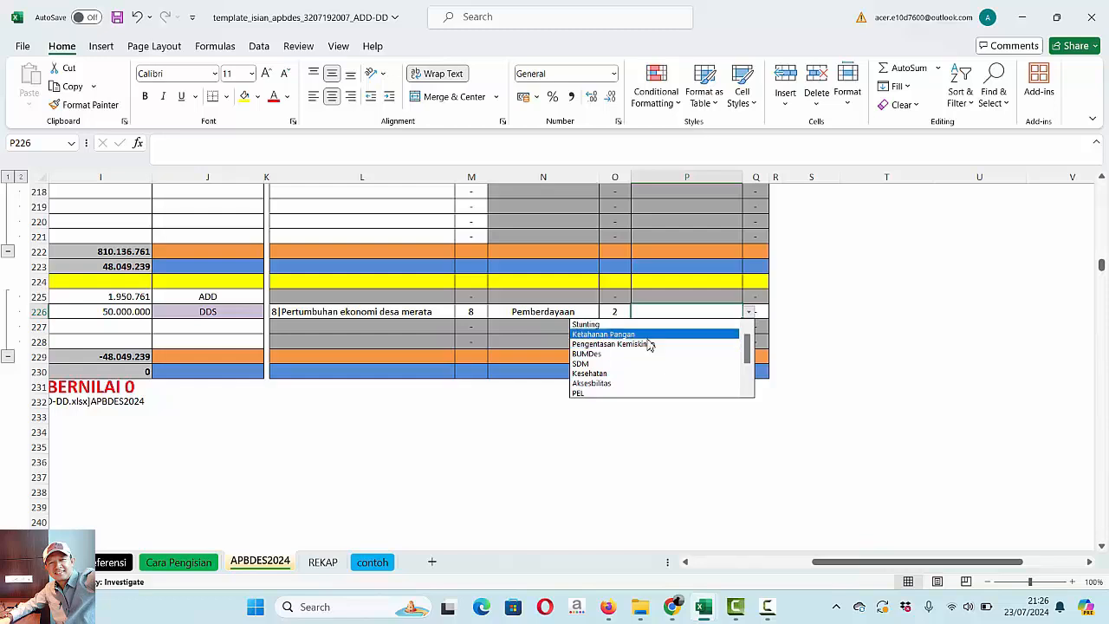
left_click(594, 353)
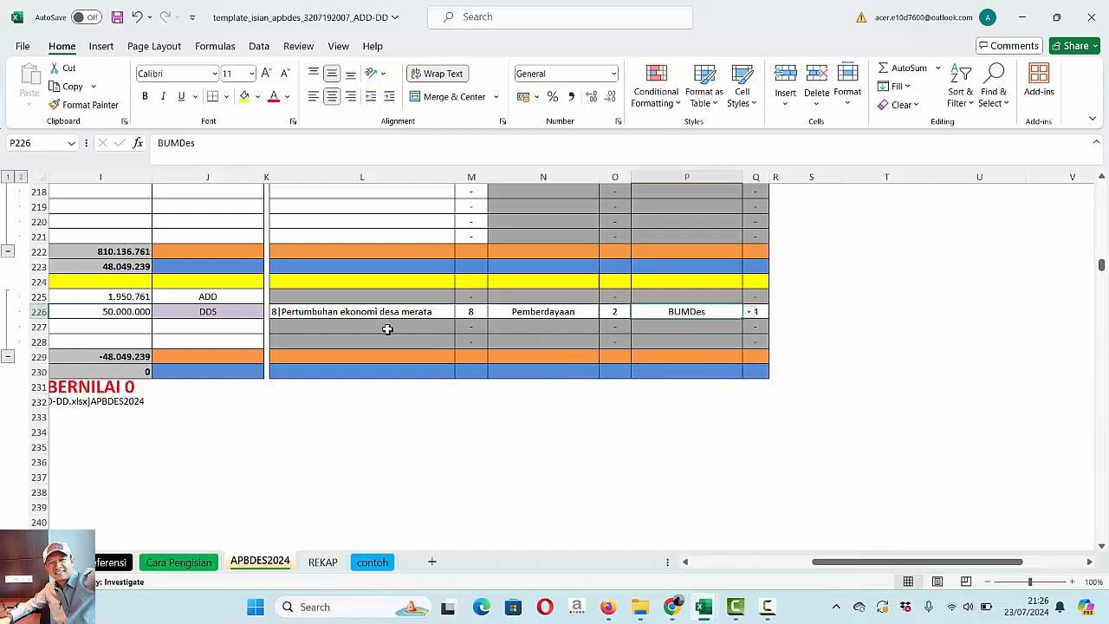
- Return to the start of the Belanja section and review the expenditure descriptions alongside their amounts, funding sources and tags
left_click_drag(1103, 268, 1102, 198)
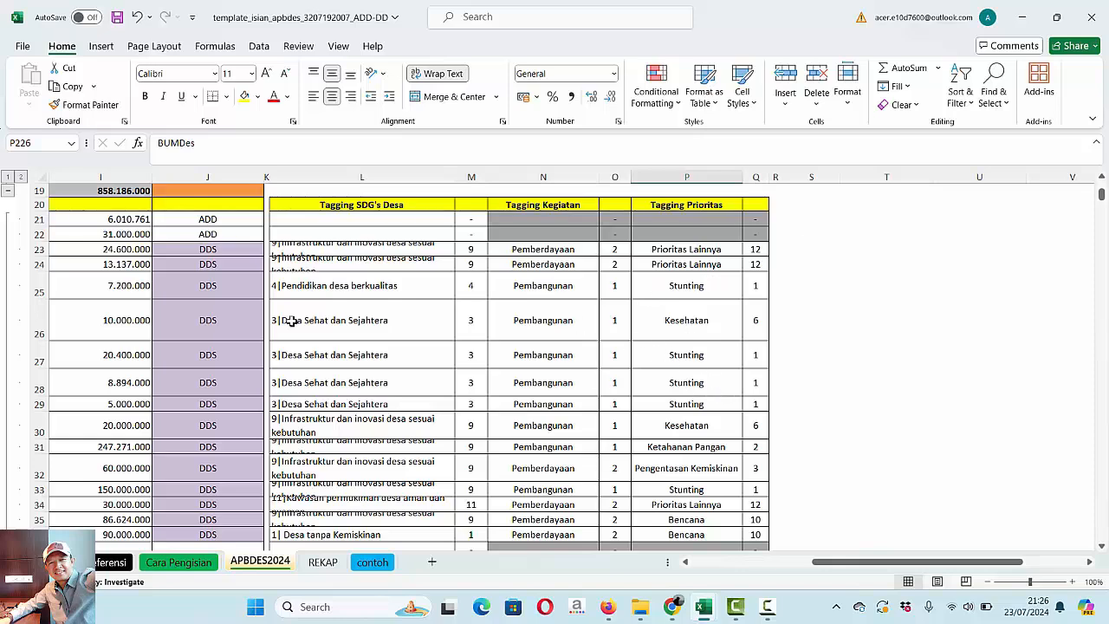
left_click(136, 288)
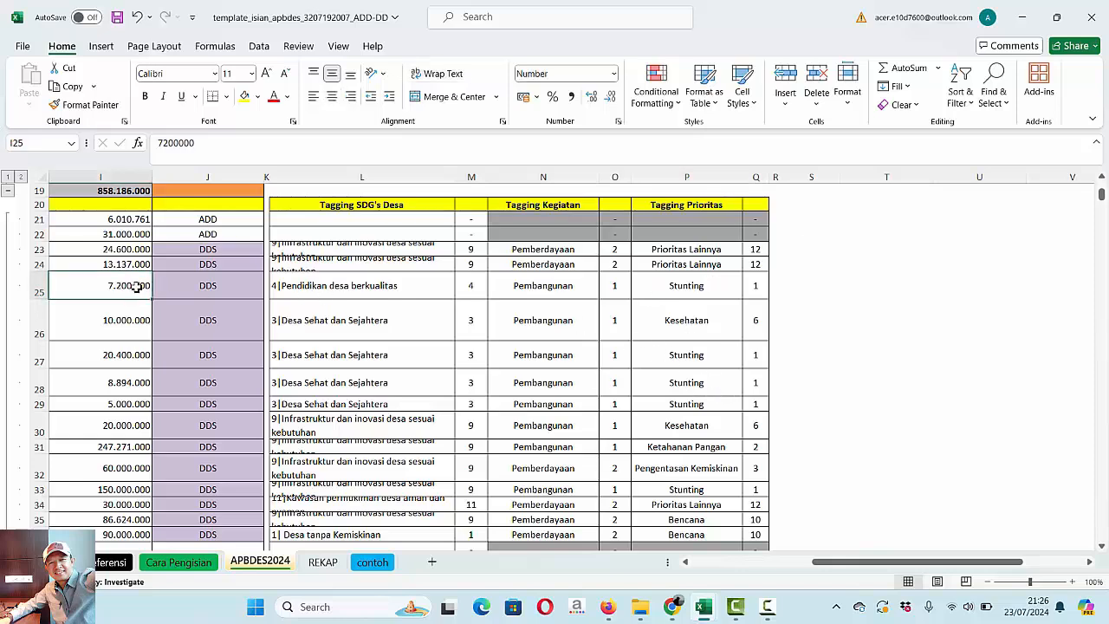
key("Left")
key("Left")
key("Left")
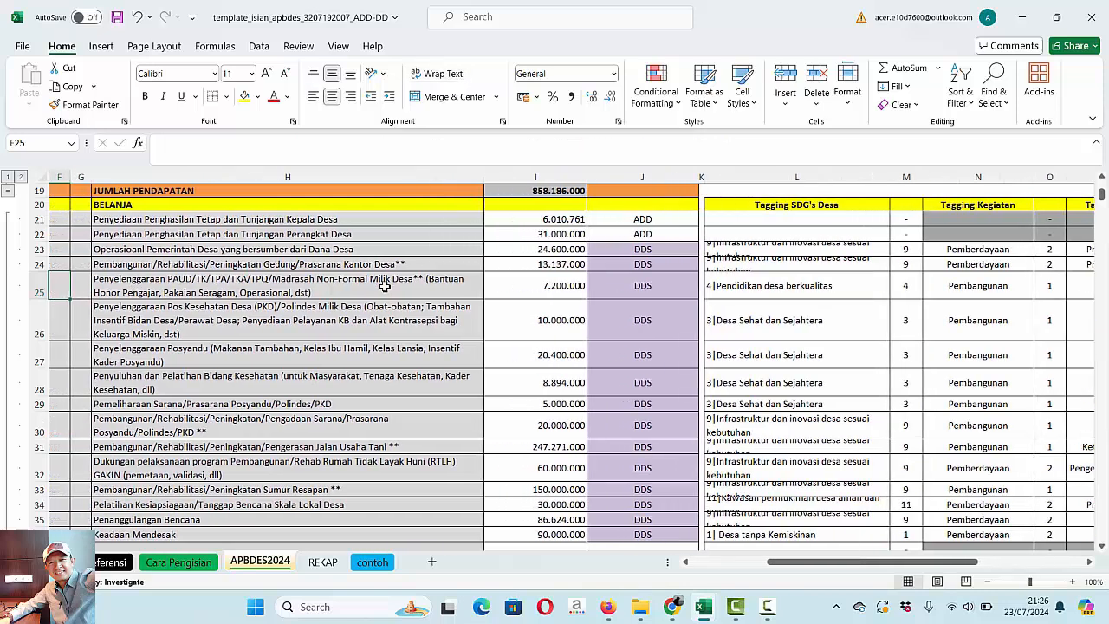
- Open the Taging Stunting Bantars PDF from the 7. APBDES Bantarsari folder, review its stunting activities, and return to the ADD-DD workbook
left_click(643, 613)
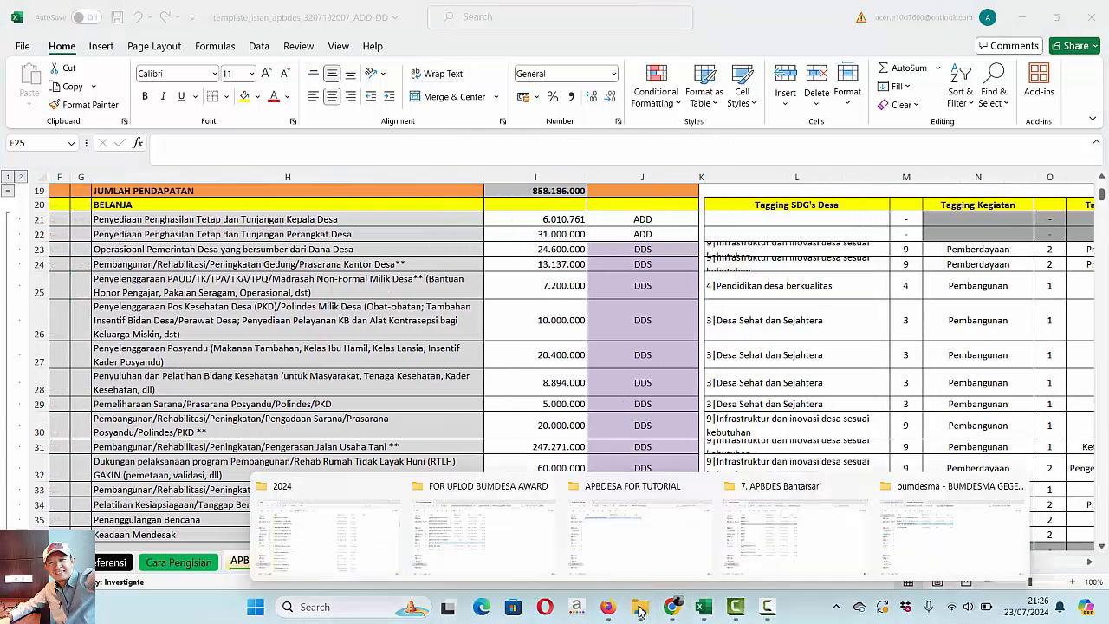
left_click(789, 524)
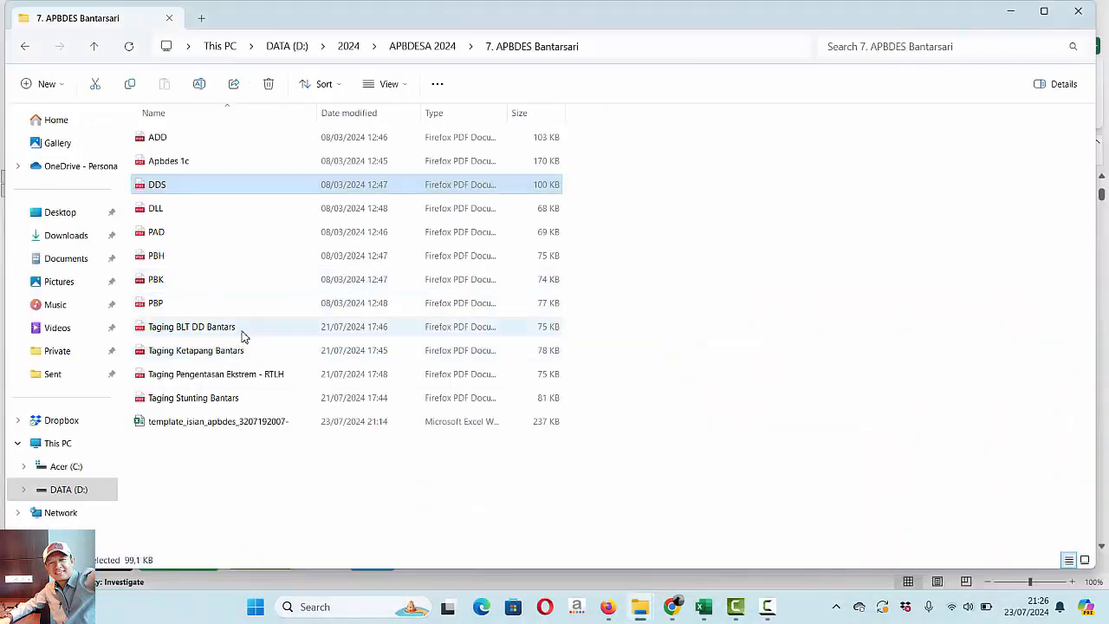
double_click(223, 398)
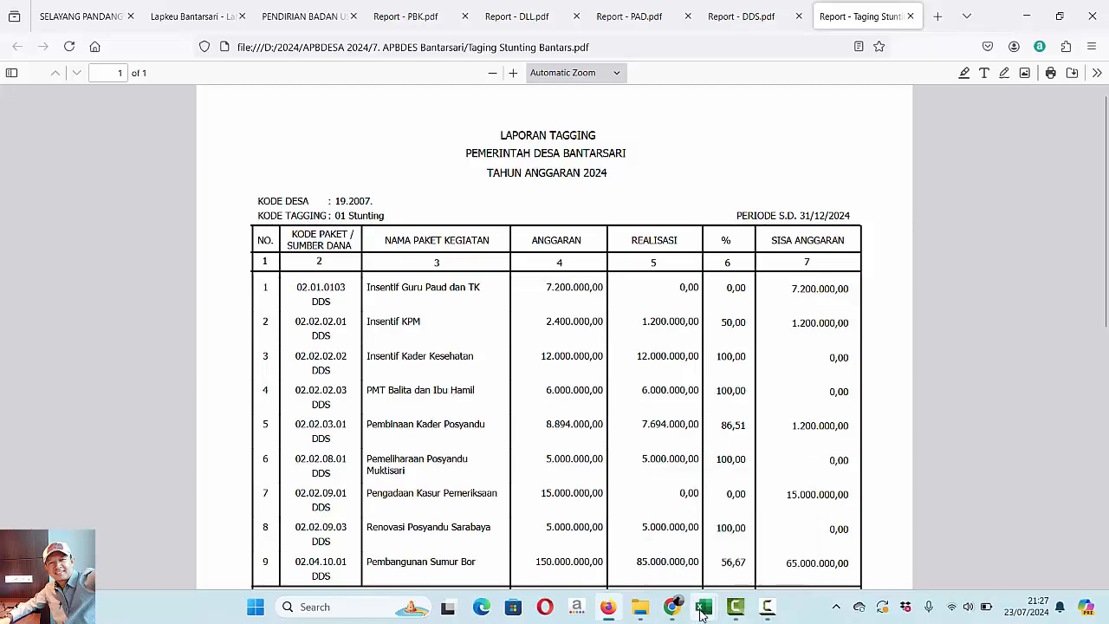
mouse_move(704, 607)
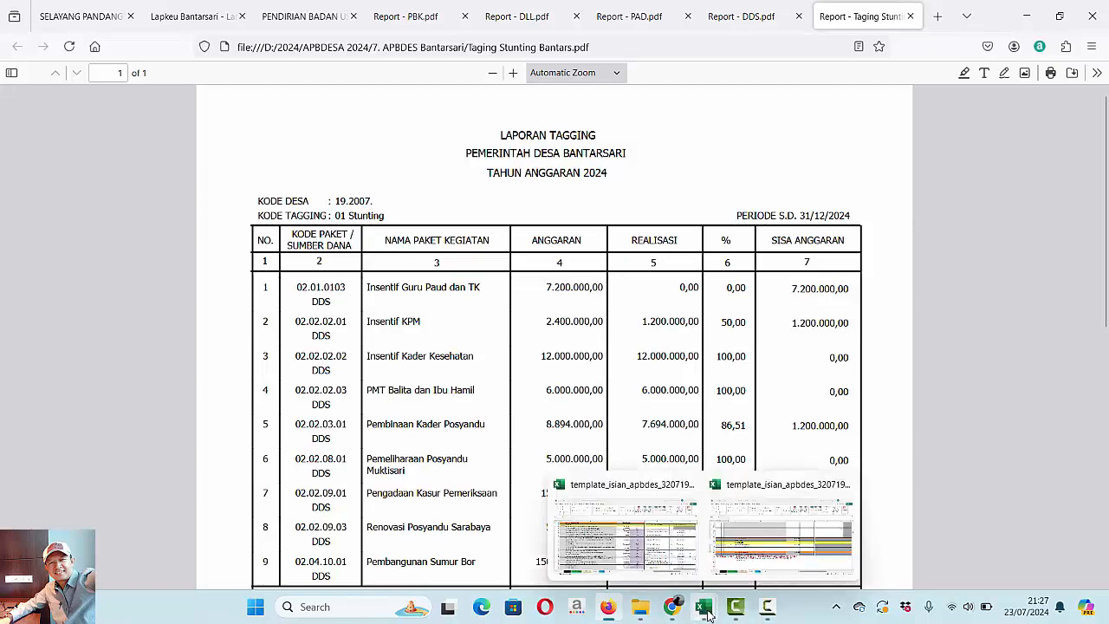
left_click(643, 537)
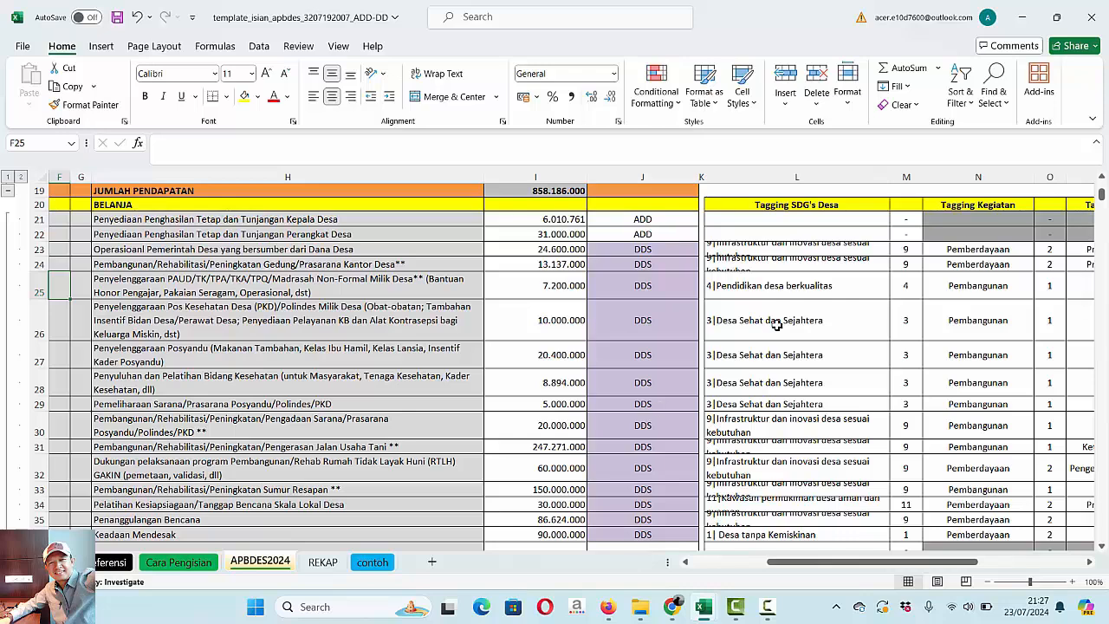
left_click_drag(1104, 198, 1104, 184)
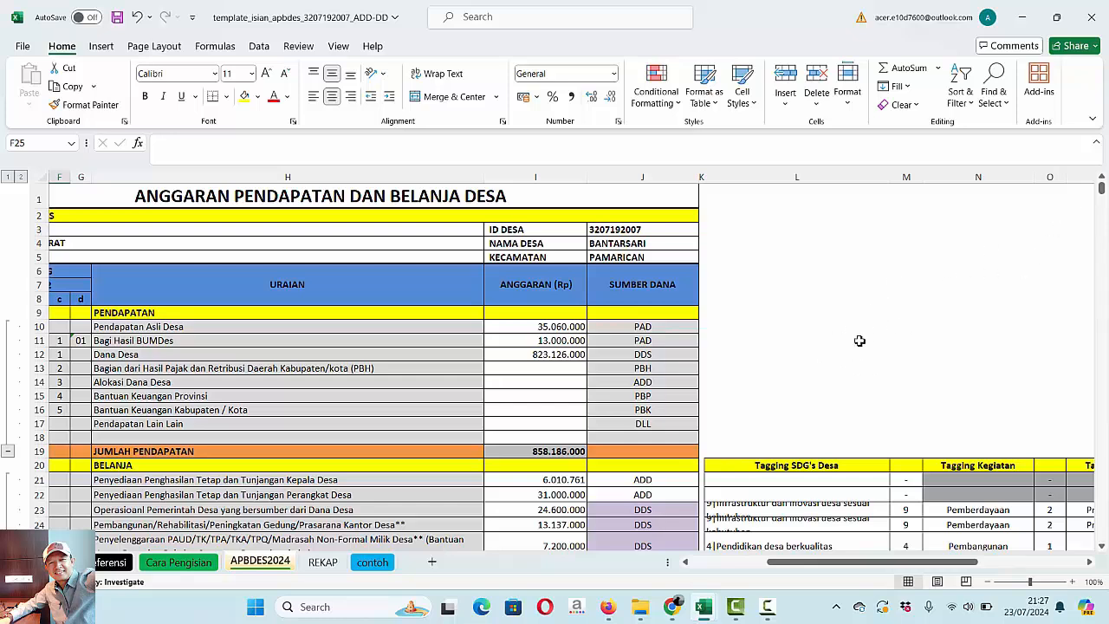
mouse_move(637, 615)
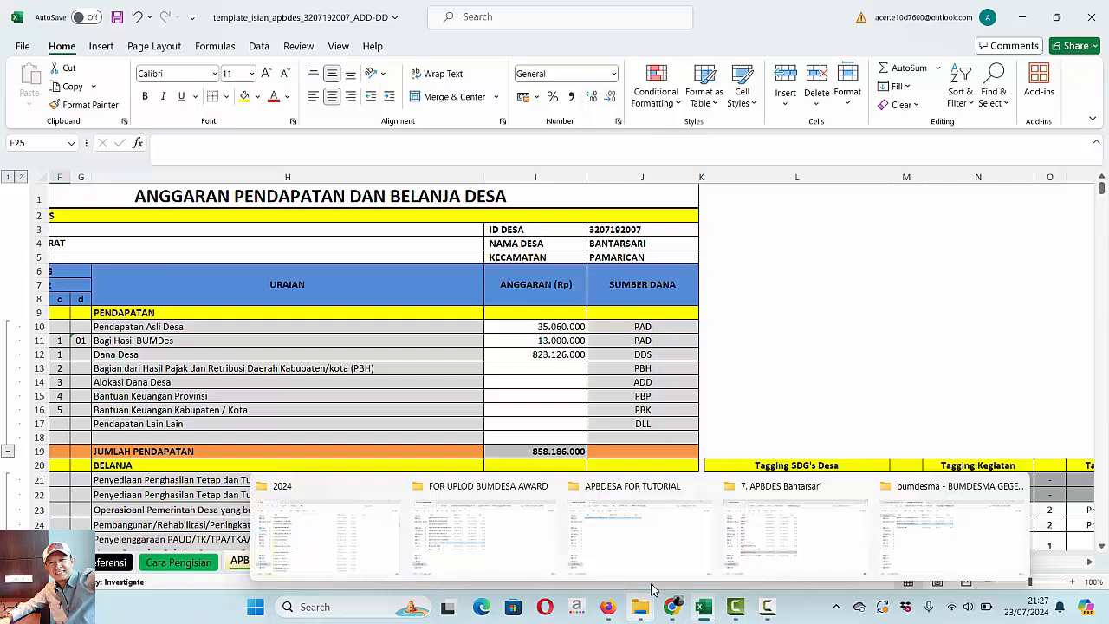
left_click(802, 542)
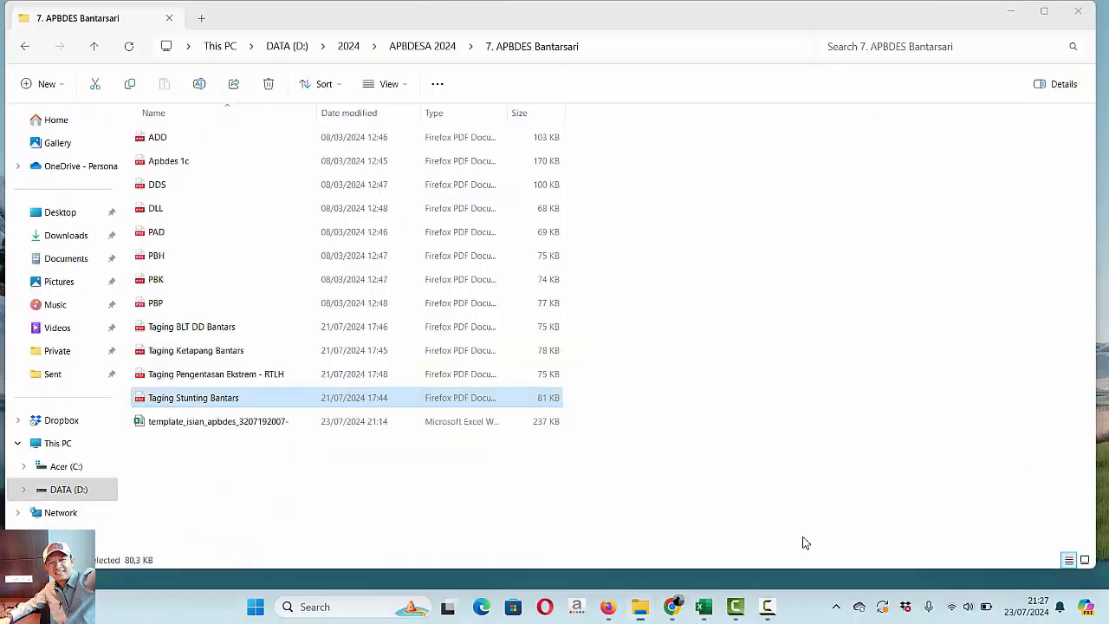
left_click(639, 614)
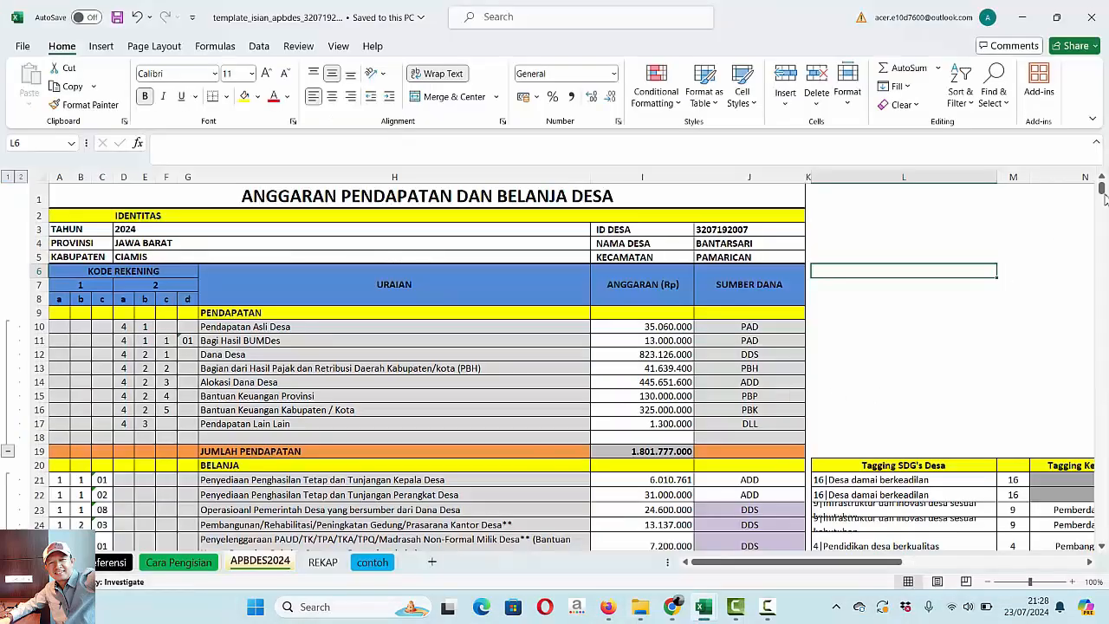
left_click_drag(1103, 198, 1102, 263)
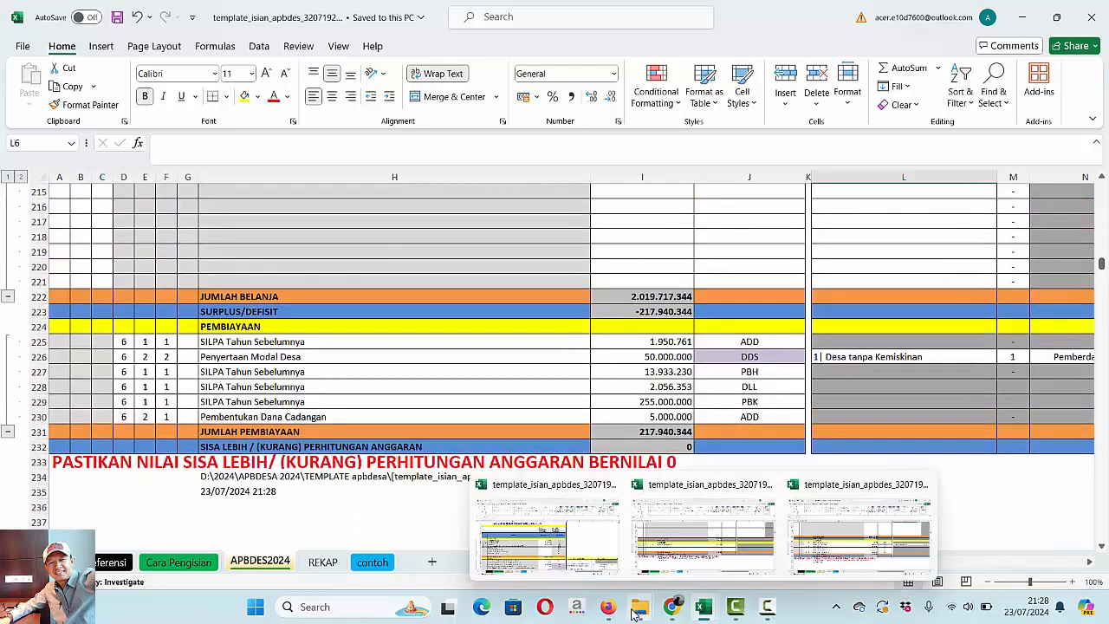
- Open the Apbdes 1c PDF from the 7. APBDES Bantarsari folder and compare its final financing totals with those in the completed workbook
mouse_move(640, 610)
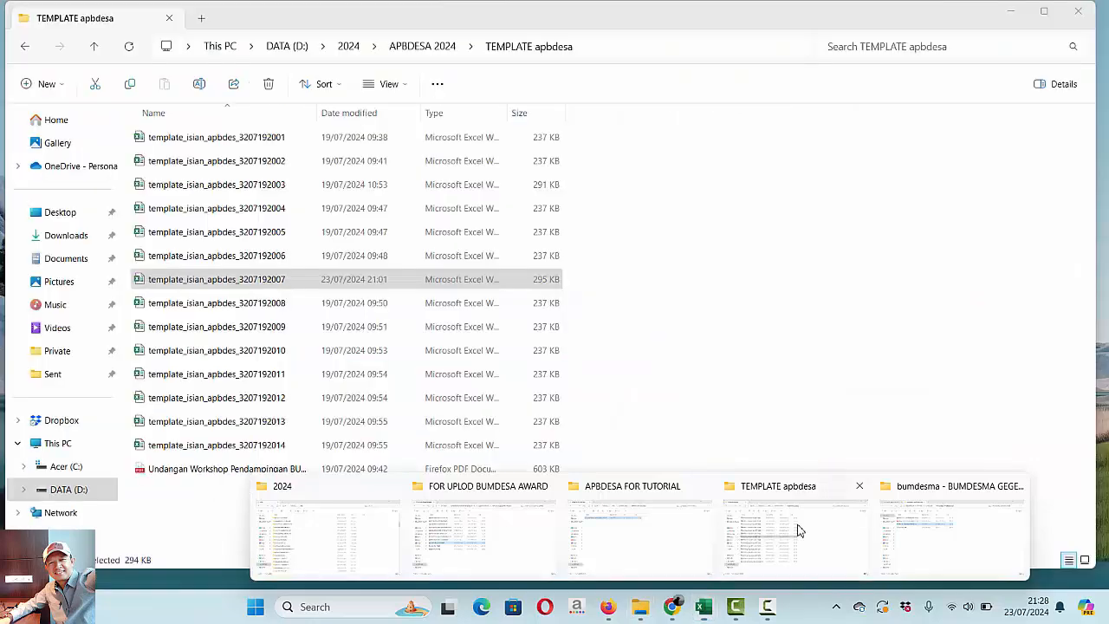
left_click(797, 527)
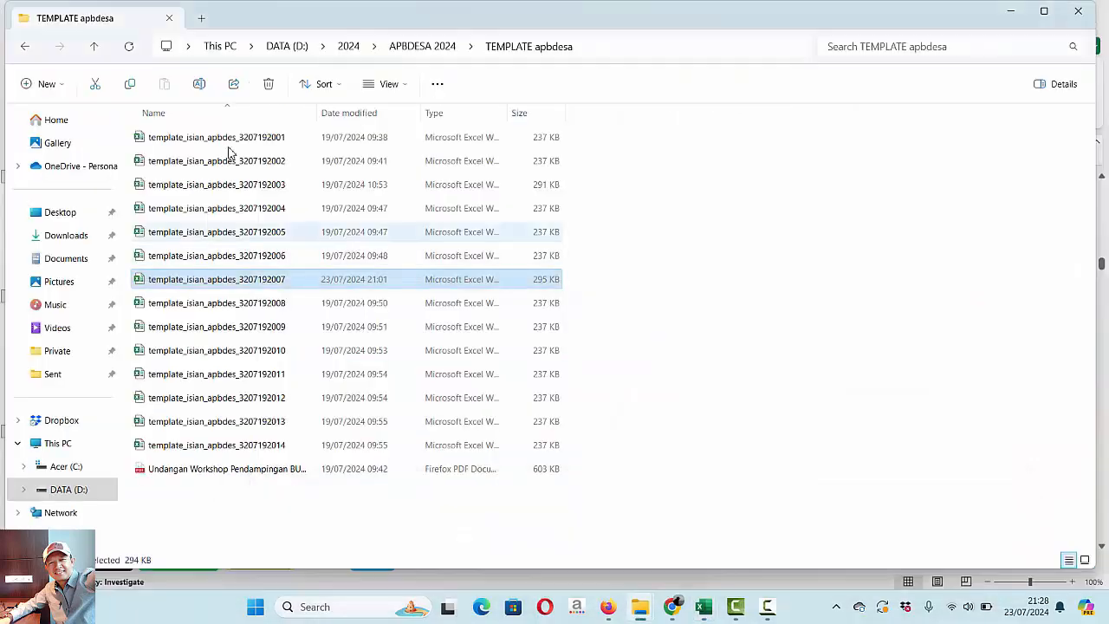
left_click(101, 50)
double_click(208, 239)
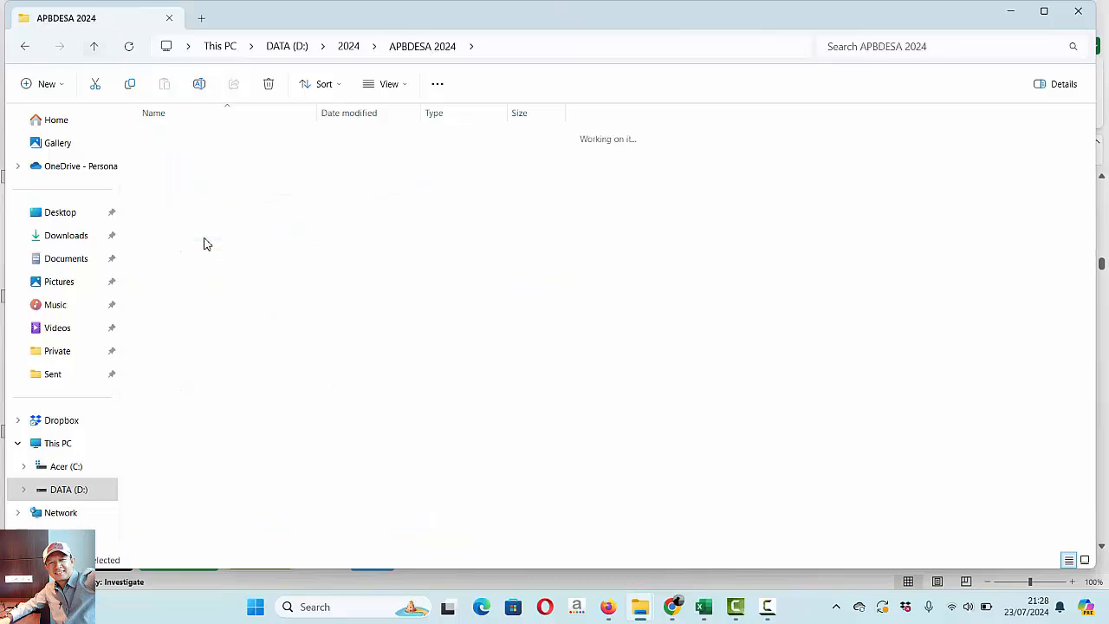
double_click(184, 166)
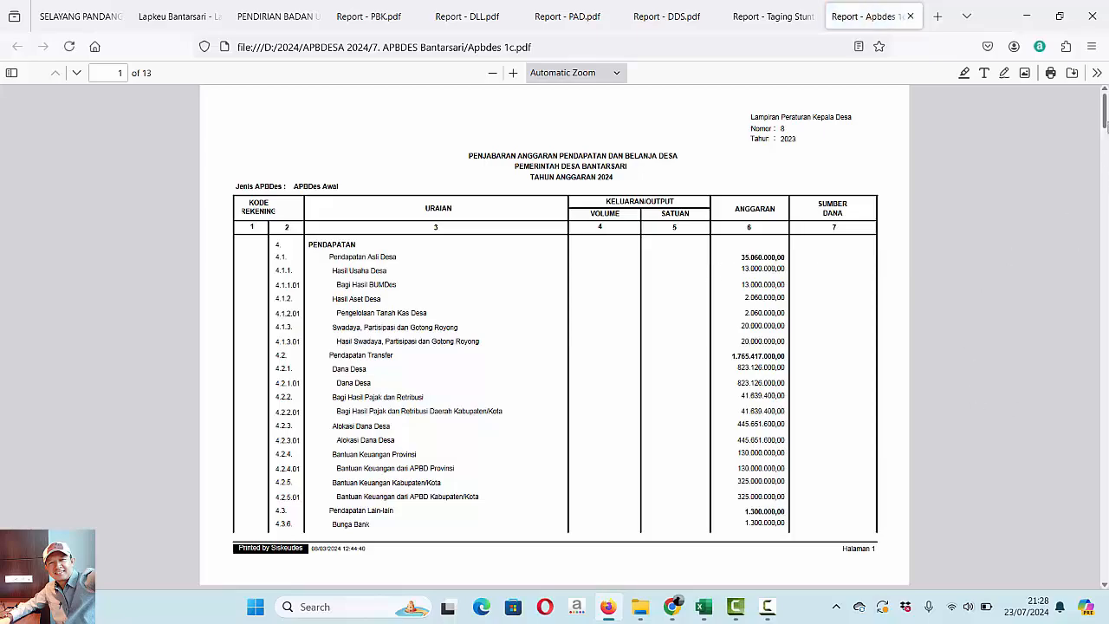
left_click_drag(1104, 114, 1104, 552)
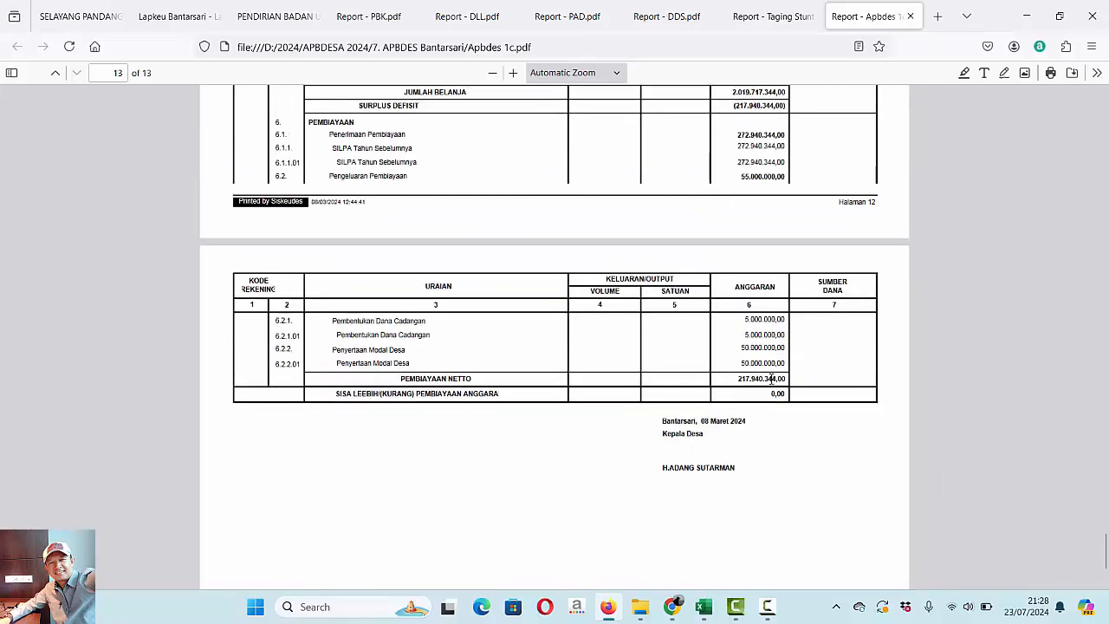
mouse_move(703, 606)
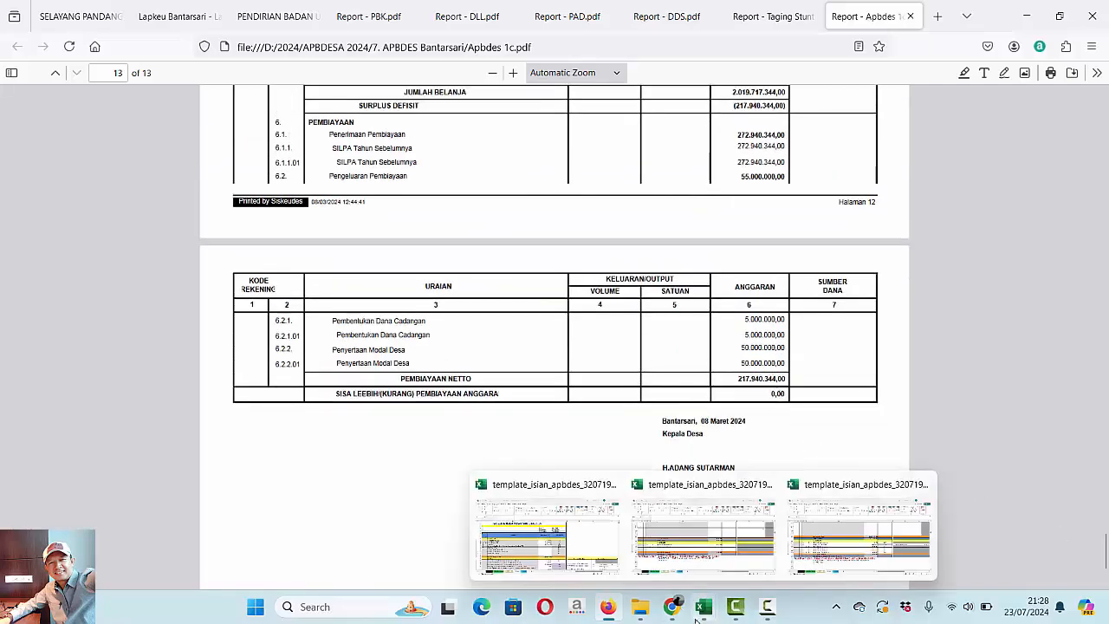
left_click(848, 534)
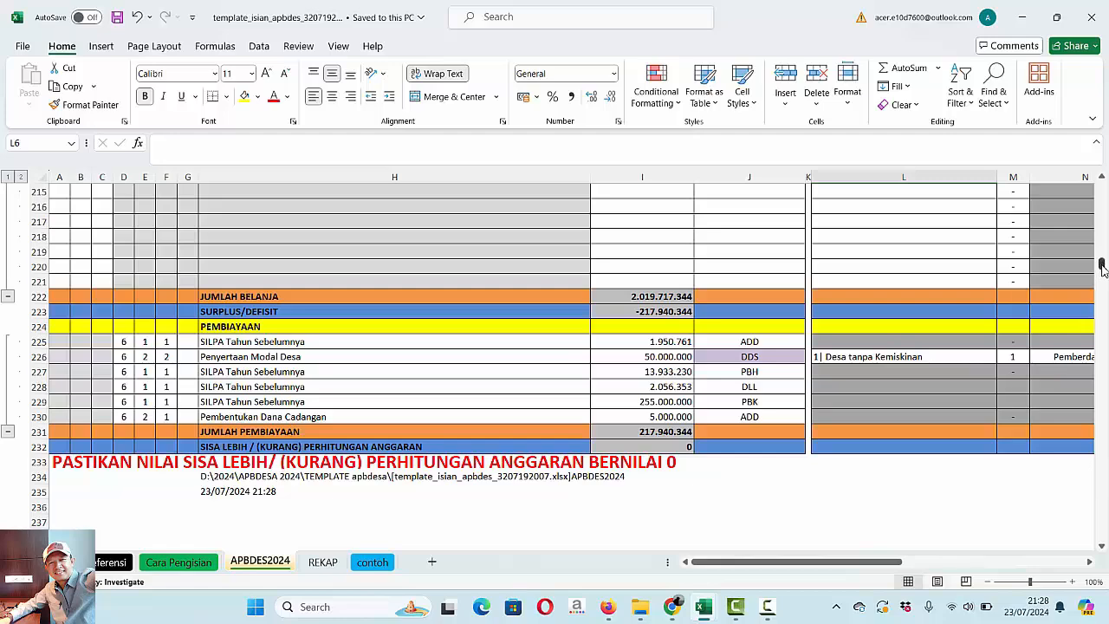
left_click_drag(1102, 263, 1101, 184)
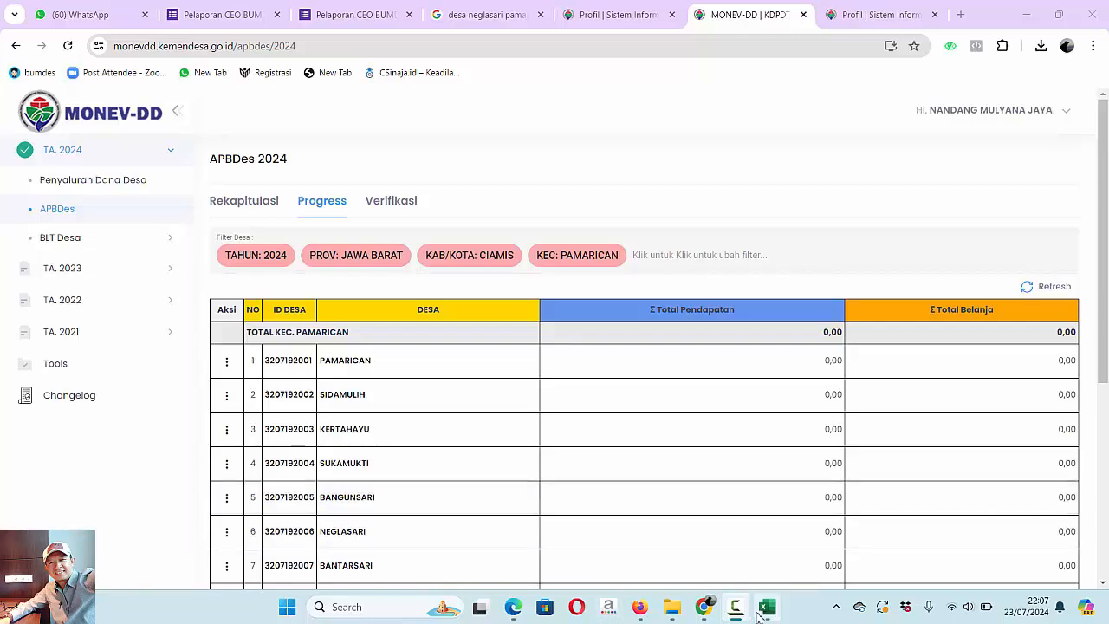
mouse_move(670, 613)
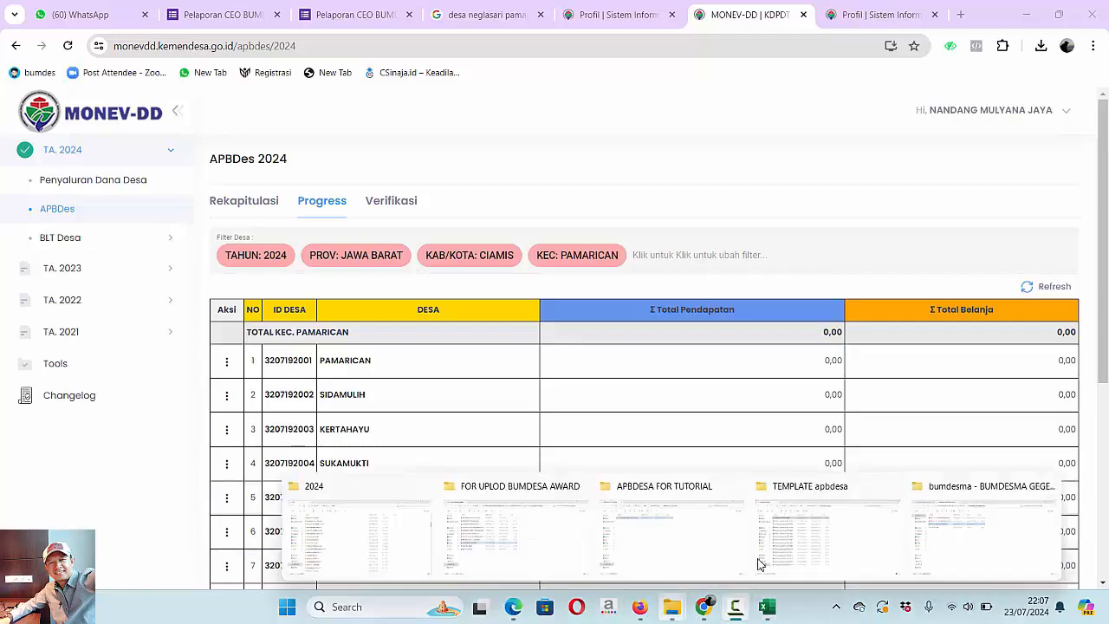
left_click(812, 555)
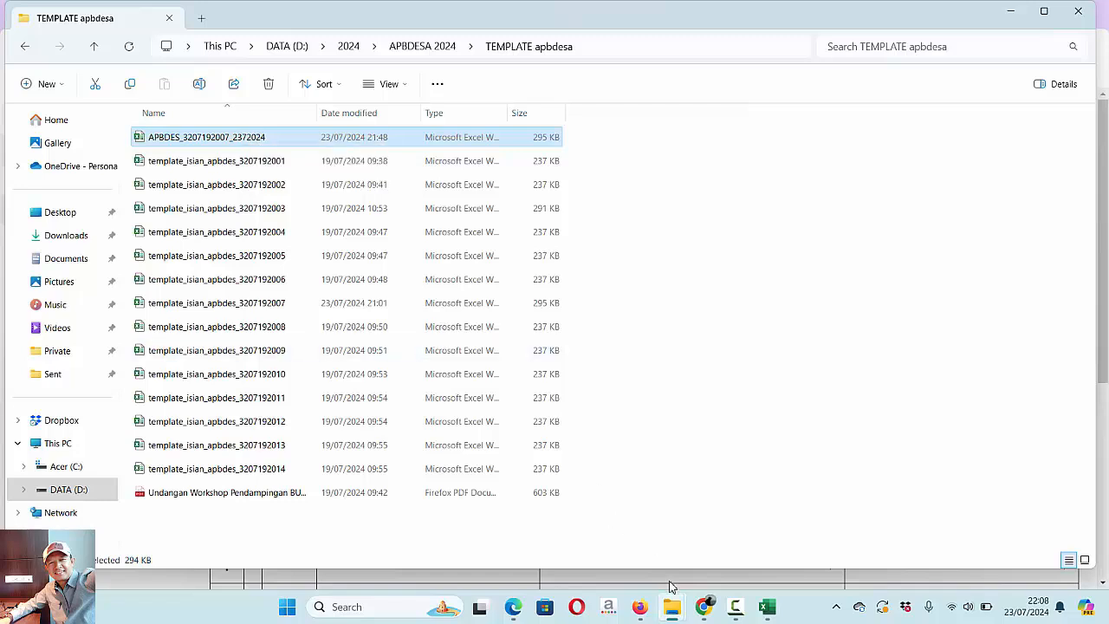
mouse_move(671, 610)
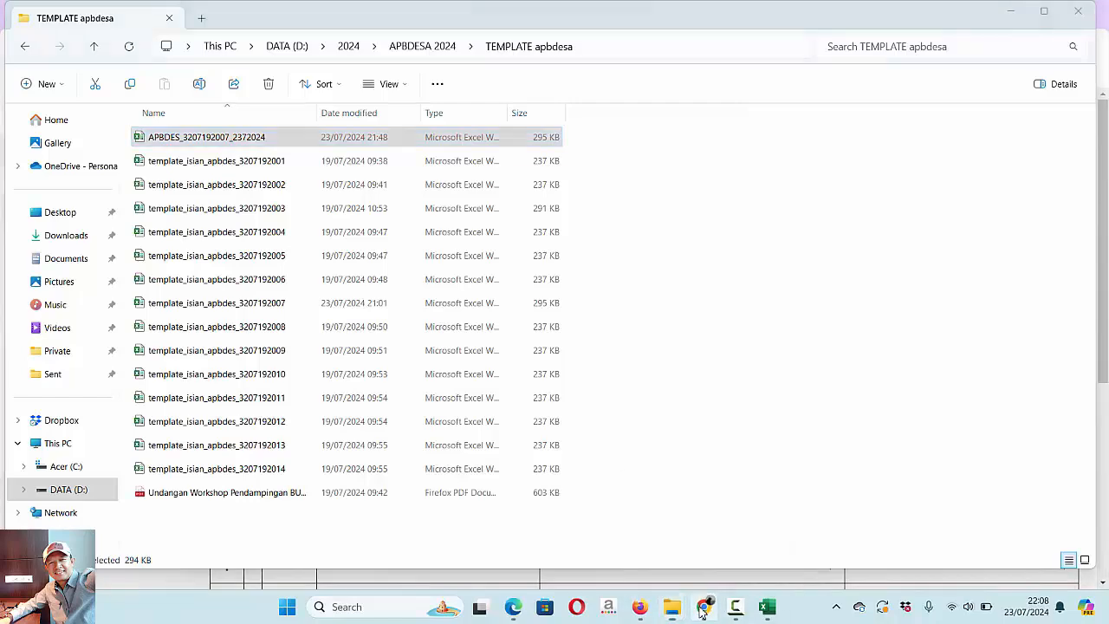
left_click(701, 608)
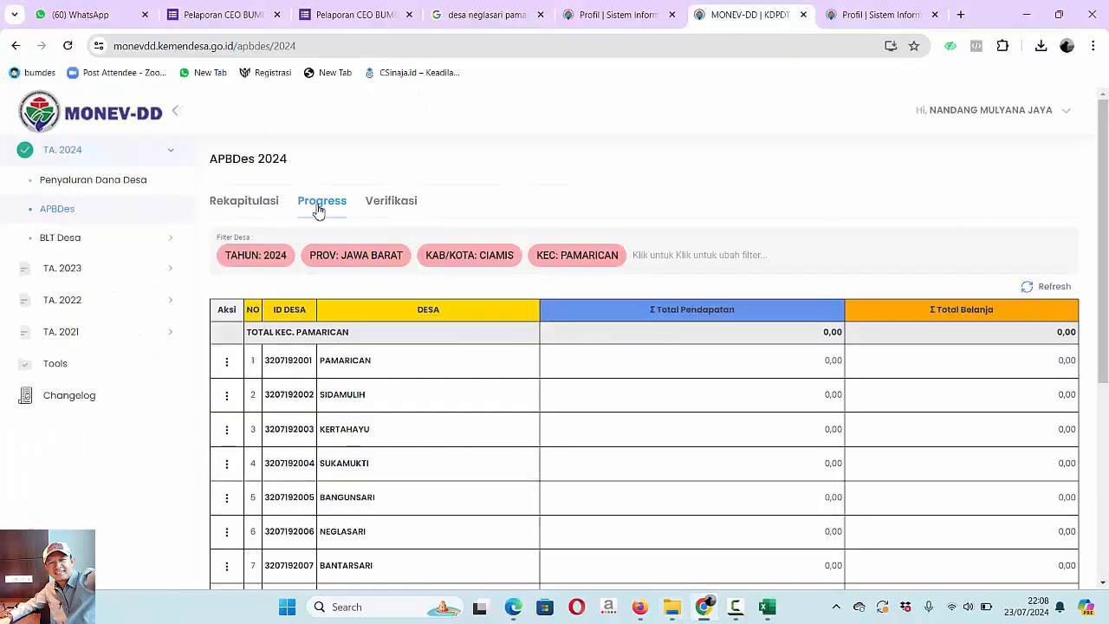
left_click(227, 570)
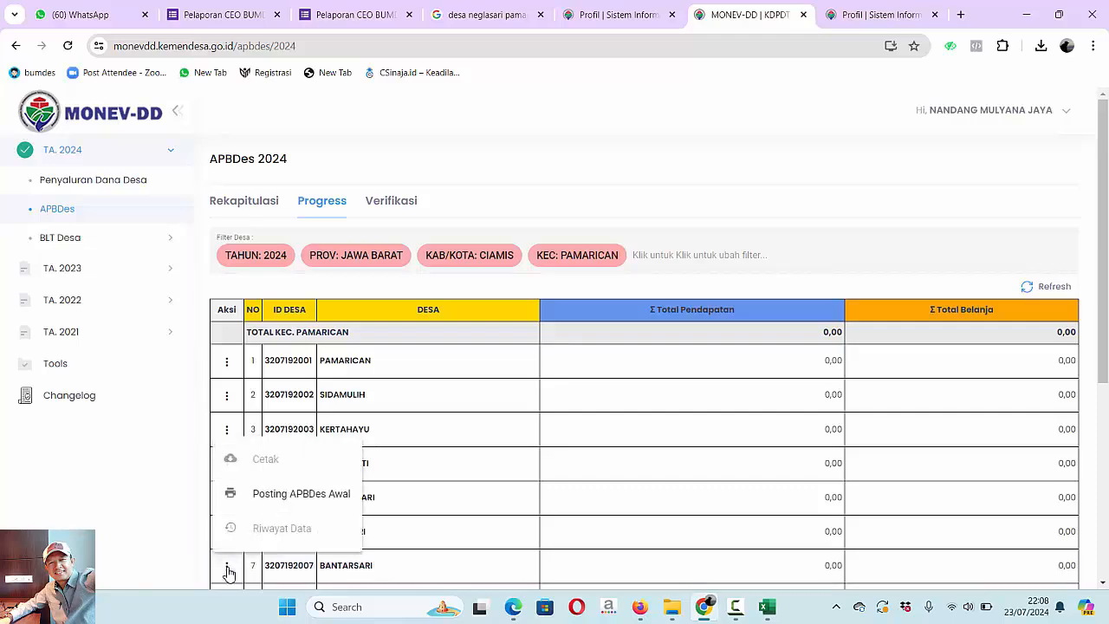
left_click(317, 495)
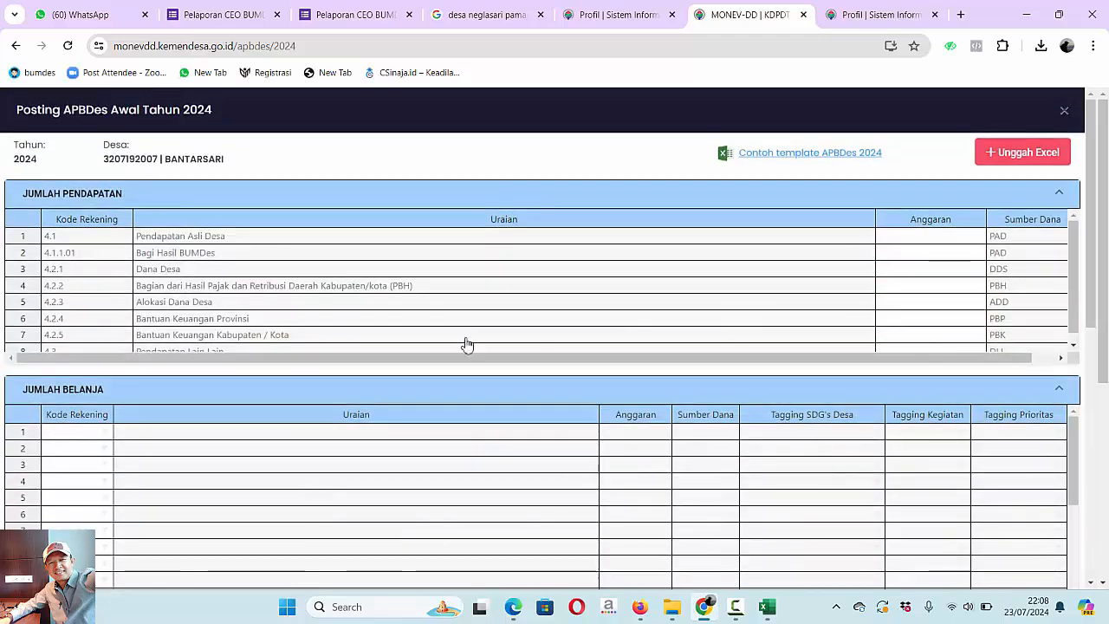
left_click(1010, 156)
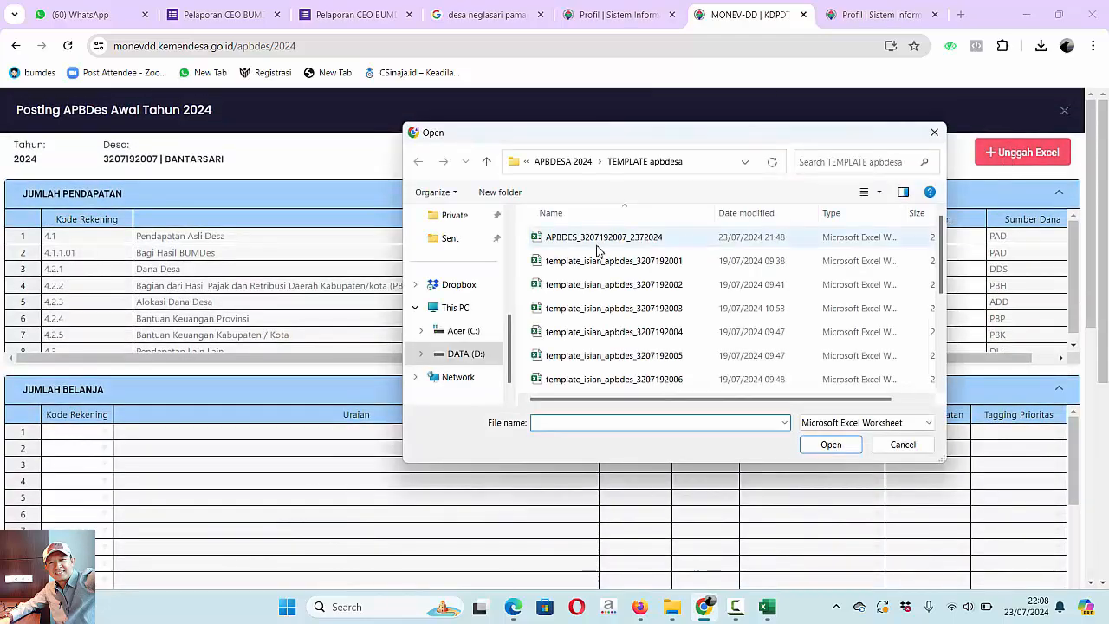
left_click(602, 242)
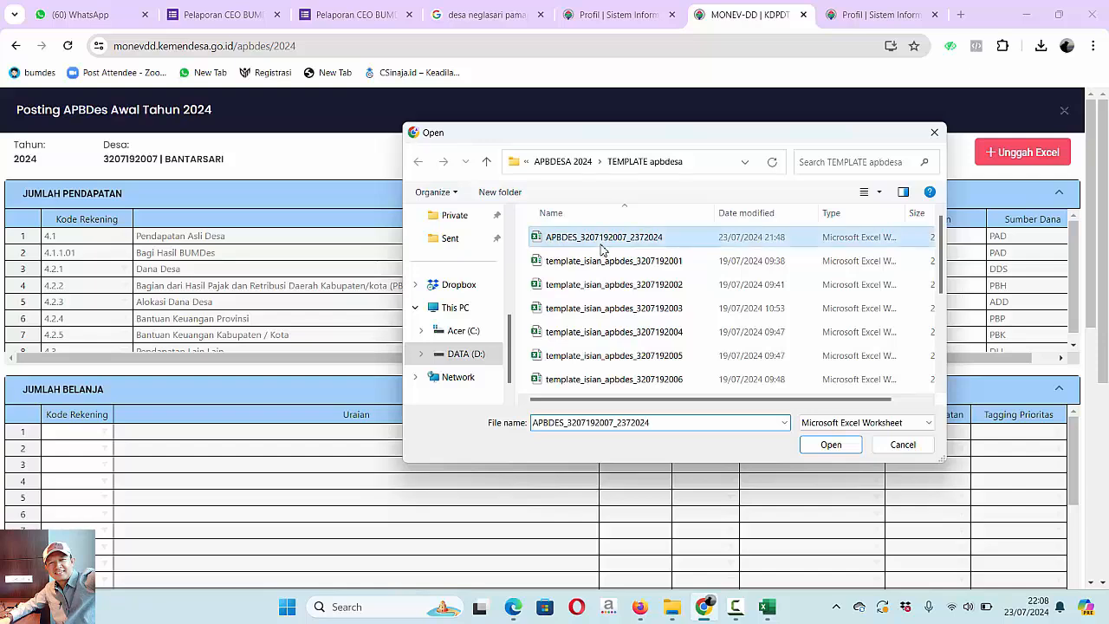
left_click(831, 445)
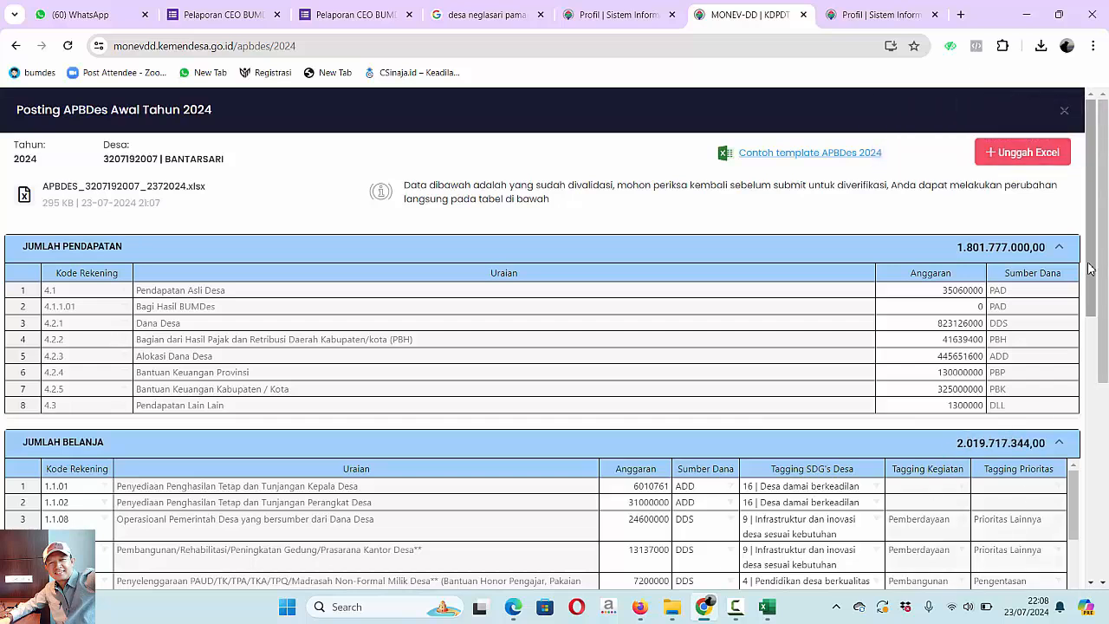
- Review the uploaded budget down to its remaining balance, submit it for verification with confirmation, and show the Verifikasi list
left_click_drag(1090, 270, 1089, 561)
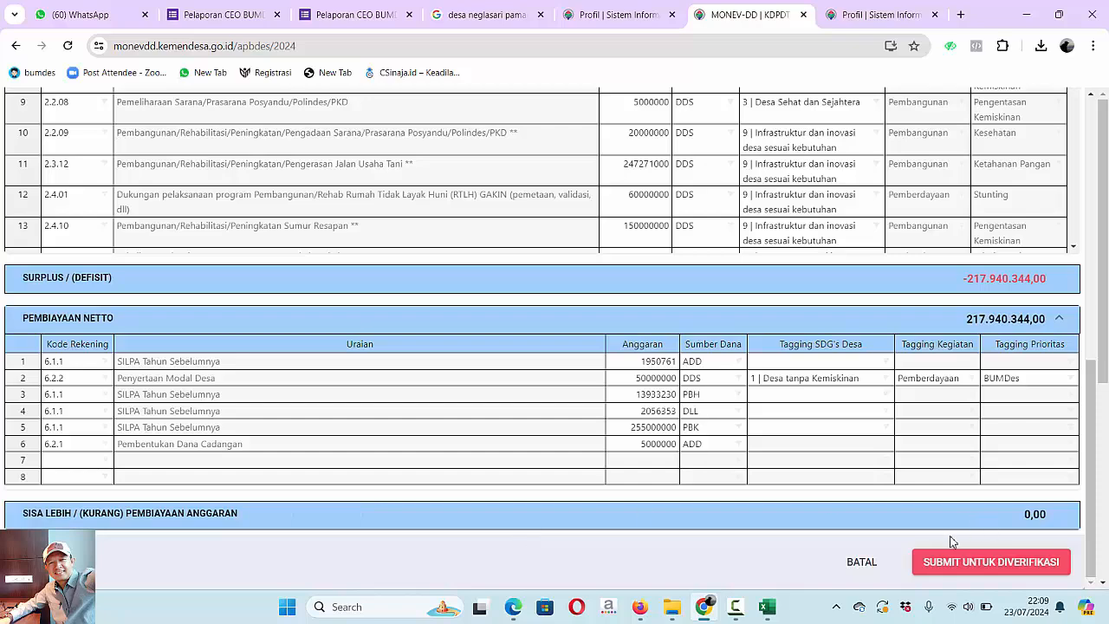
left_click(996, 563)
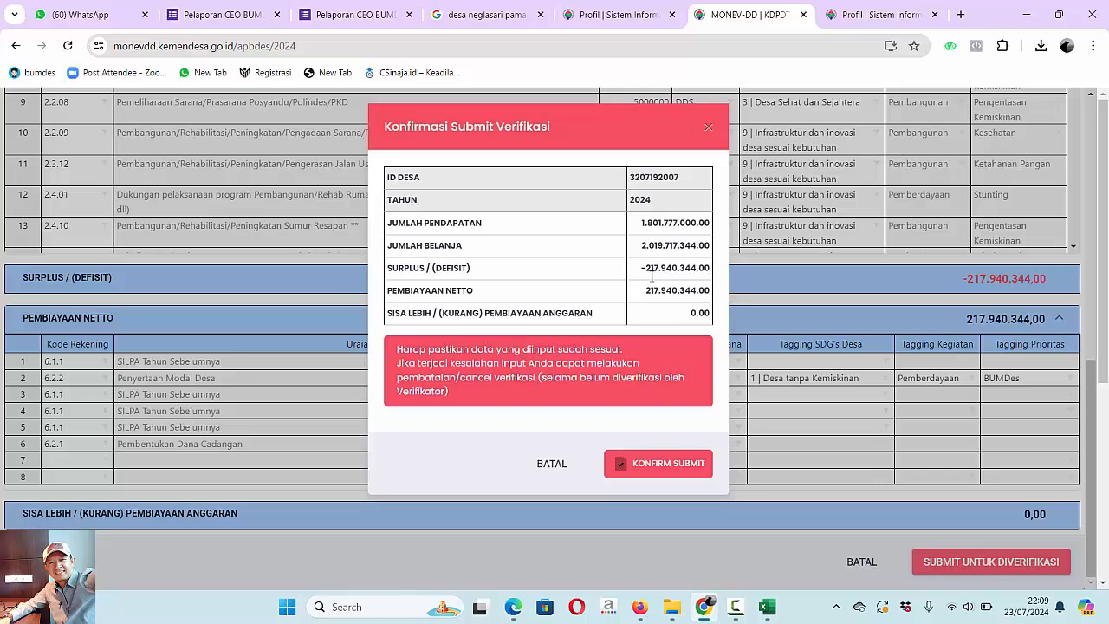
left_click(667, 468)
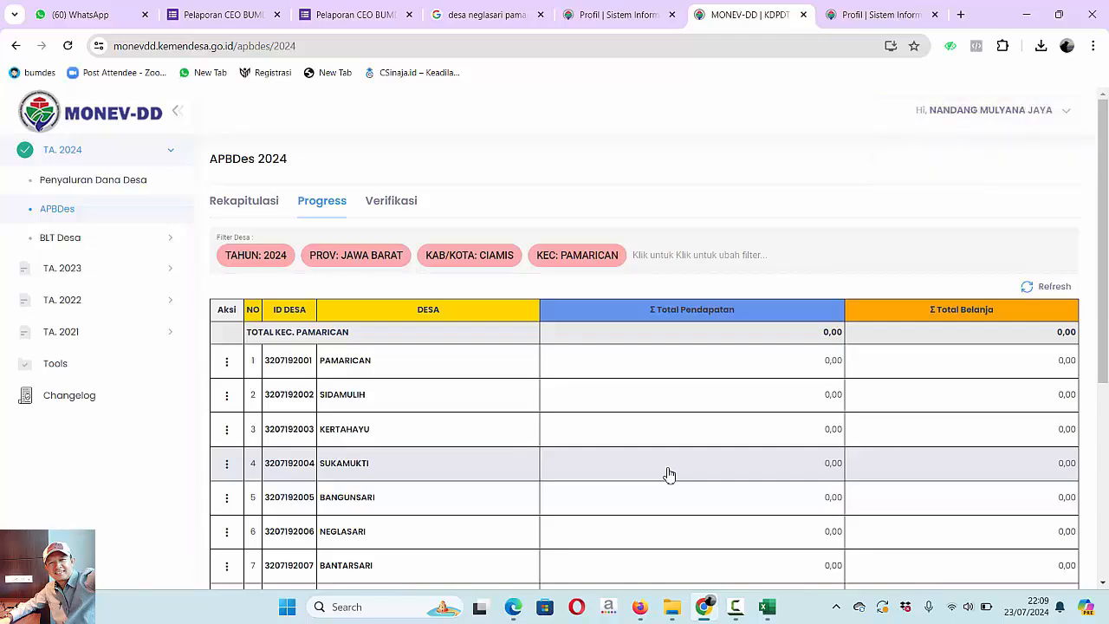
left_click(382, 204)
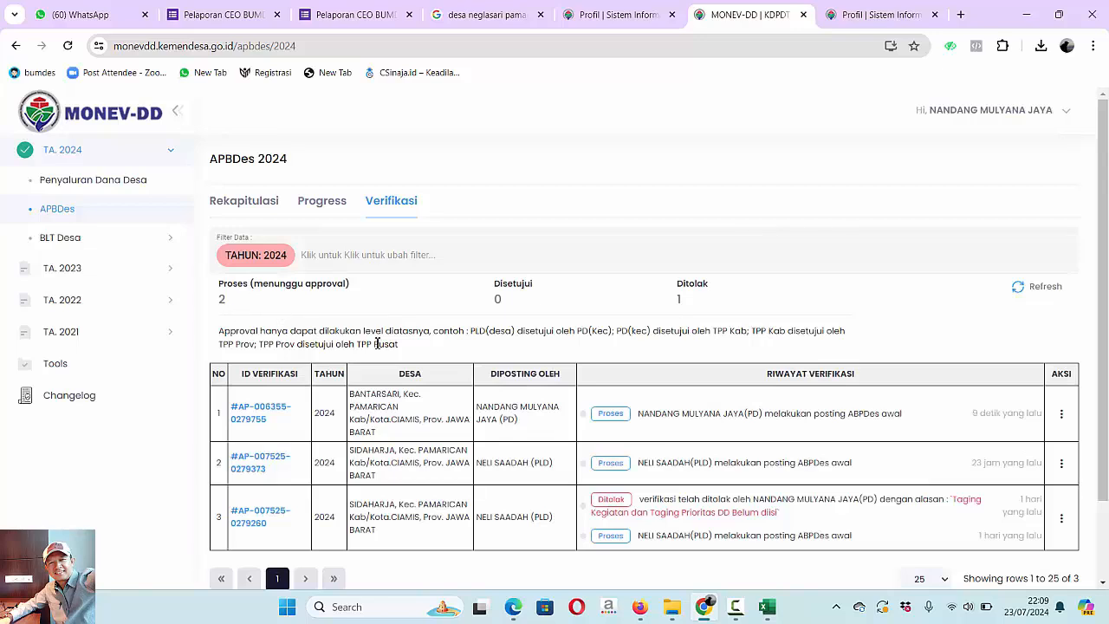